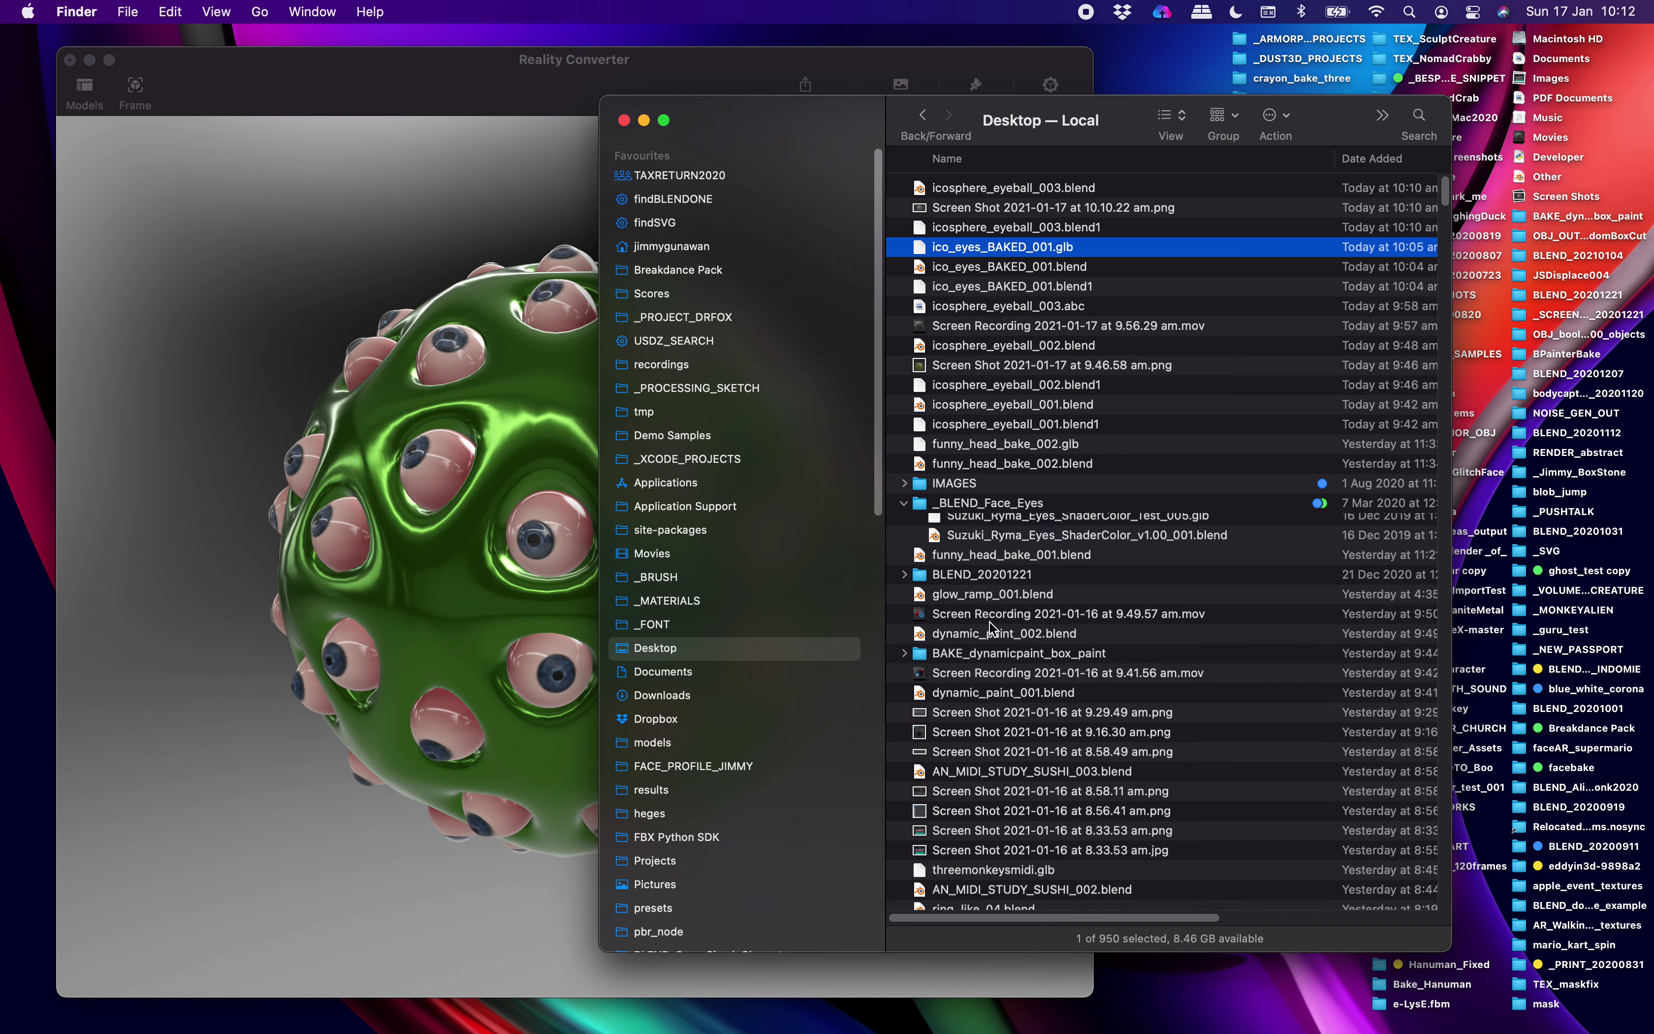
Locate and select Suzuki_Ryma_Eyes_ShaderColor_Test_005X.usdz inside the _BLEND_Face_Eyes folder in Finder.
{"action": "scroll", "coordinate": [995, 633], "scroll_direction": "down", "scroll_amount": 5}
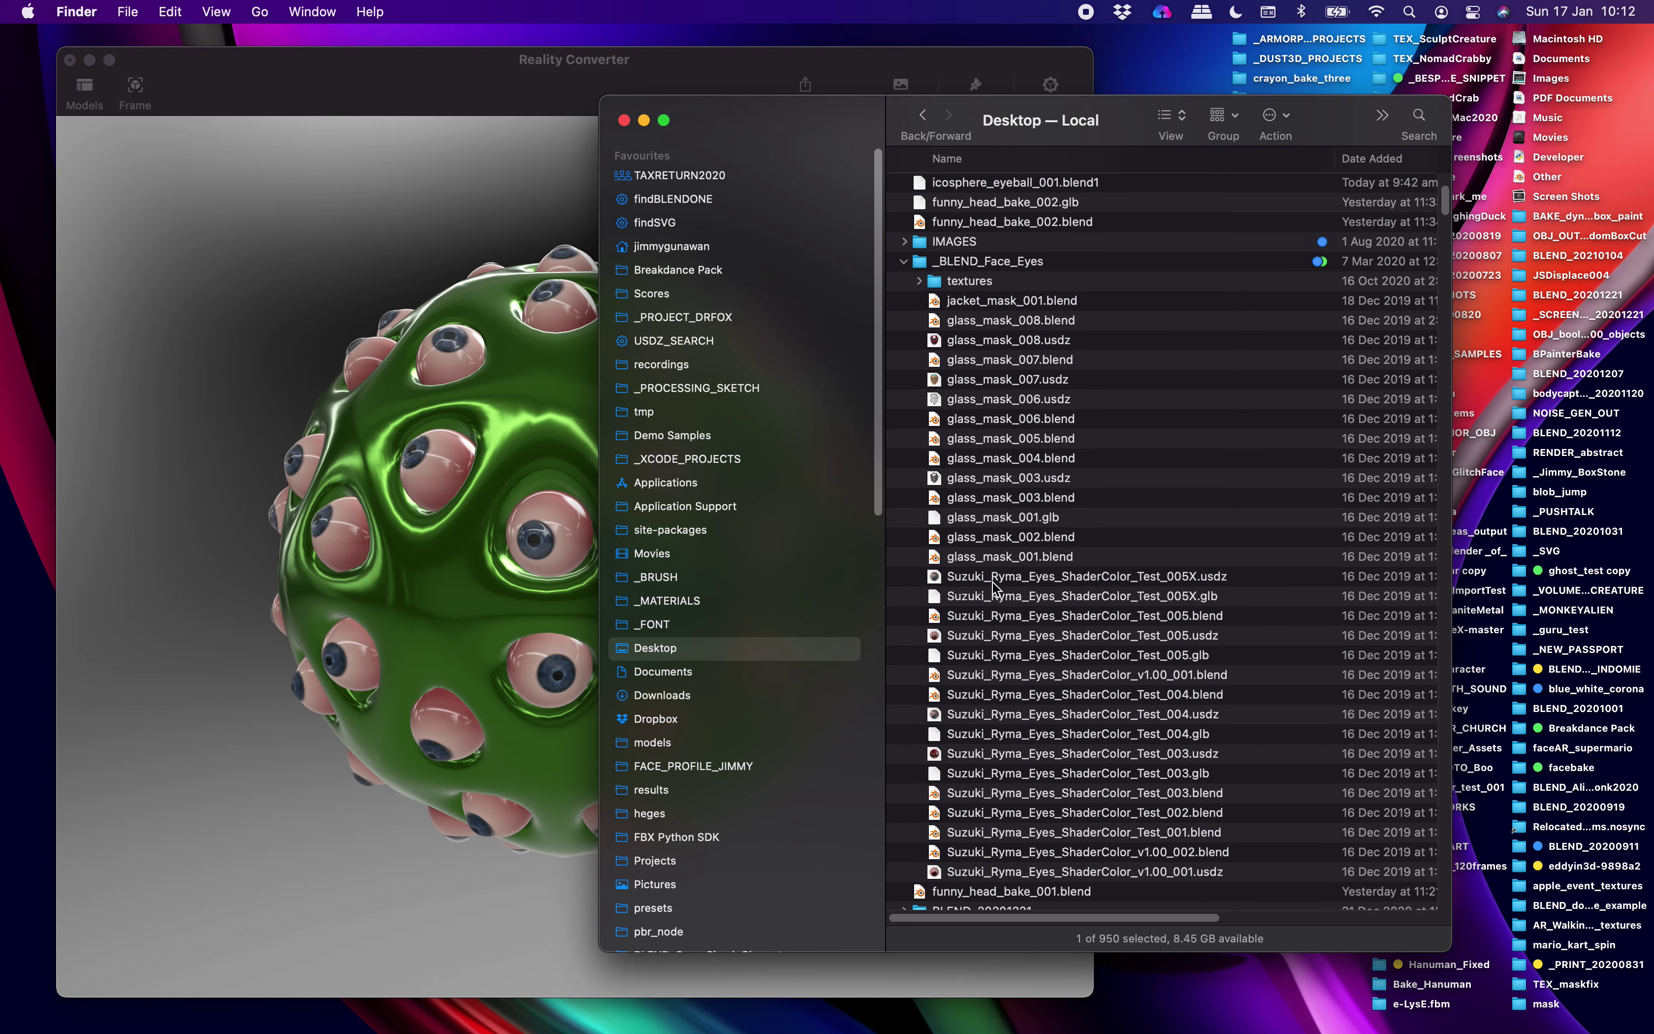
{"action": "left_click", "coordinate": [985, 581]}
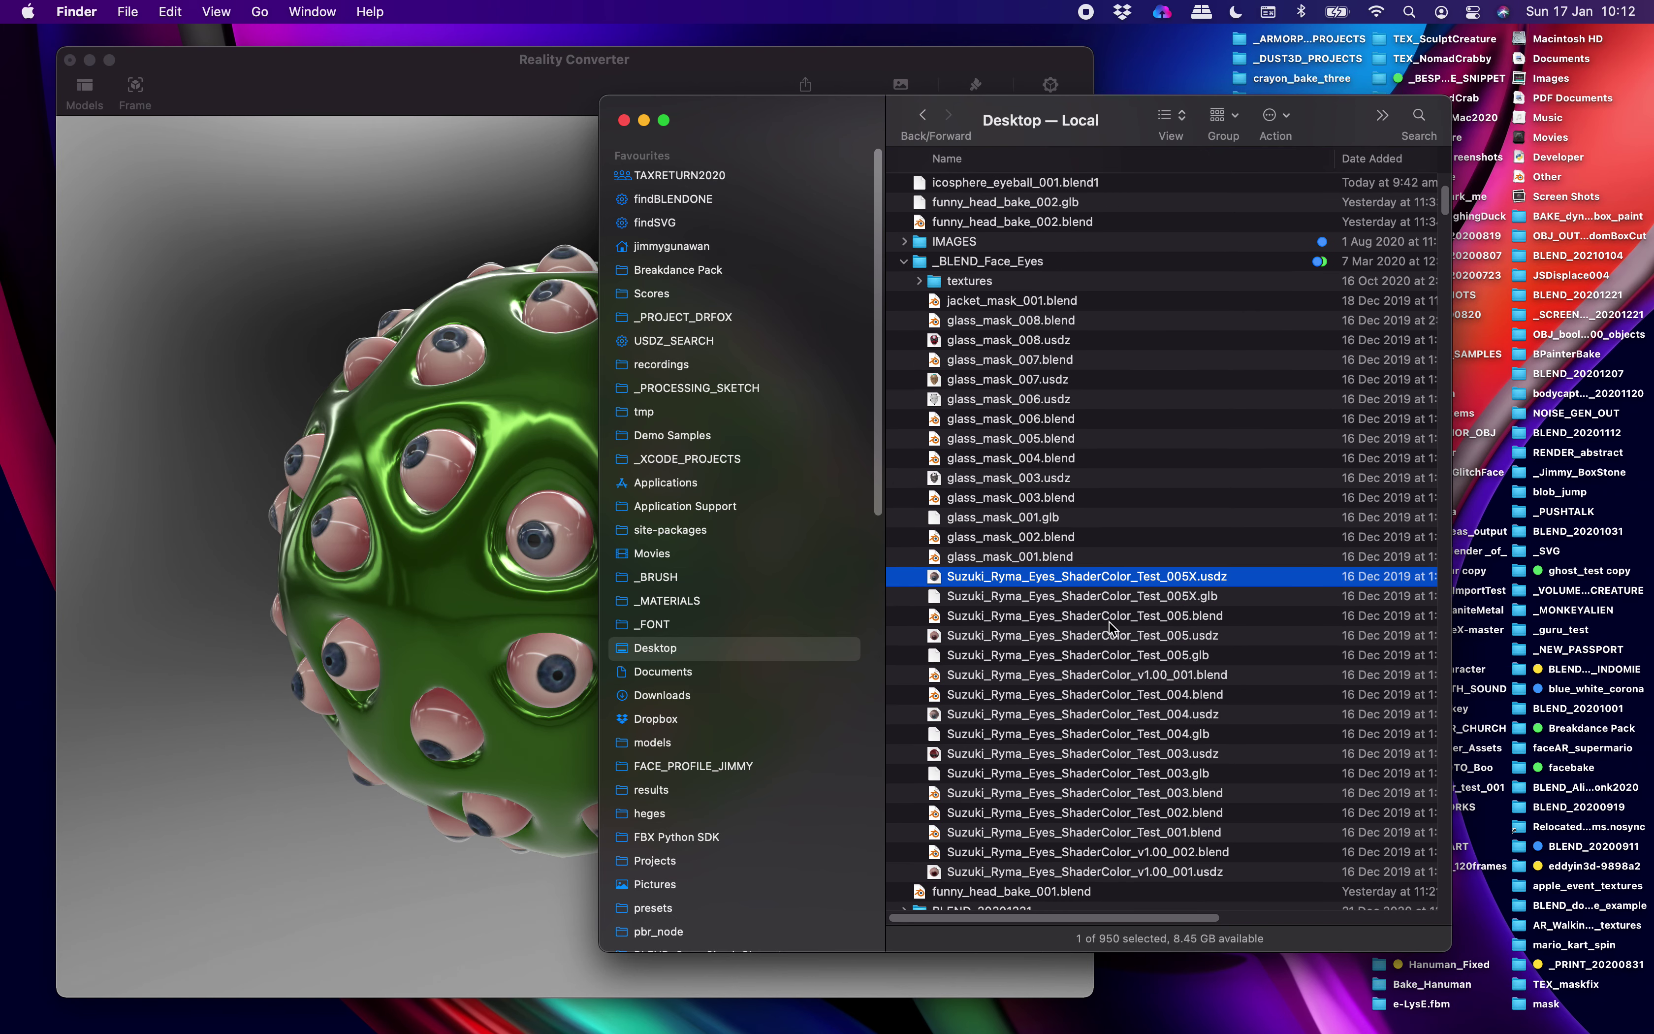
Inspect the green eyeball sphere in Reality Converter and compare it with the version in Blender's fullscreen viewport.
{"action": "left_click", "coordinate": [363, 345]}
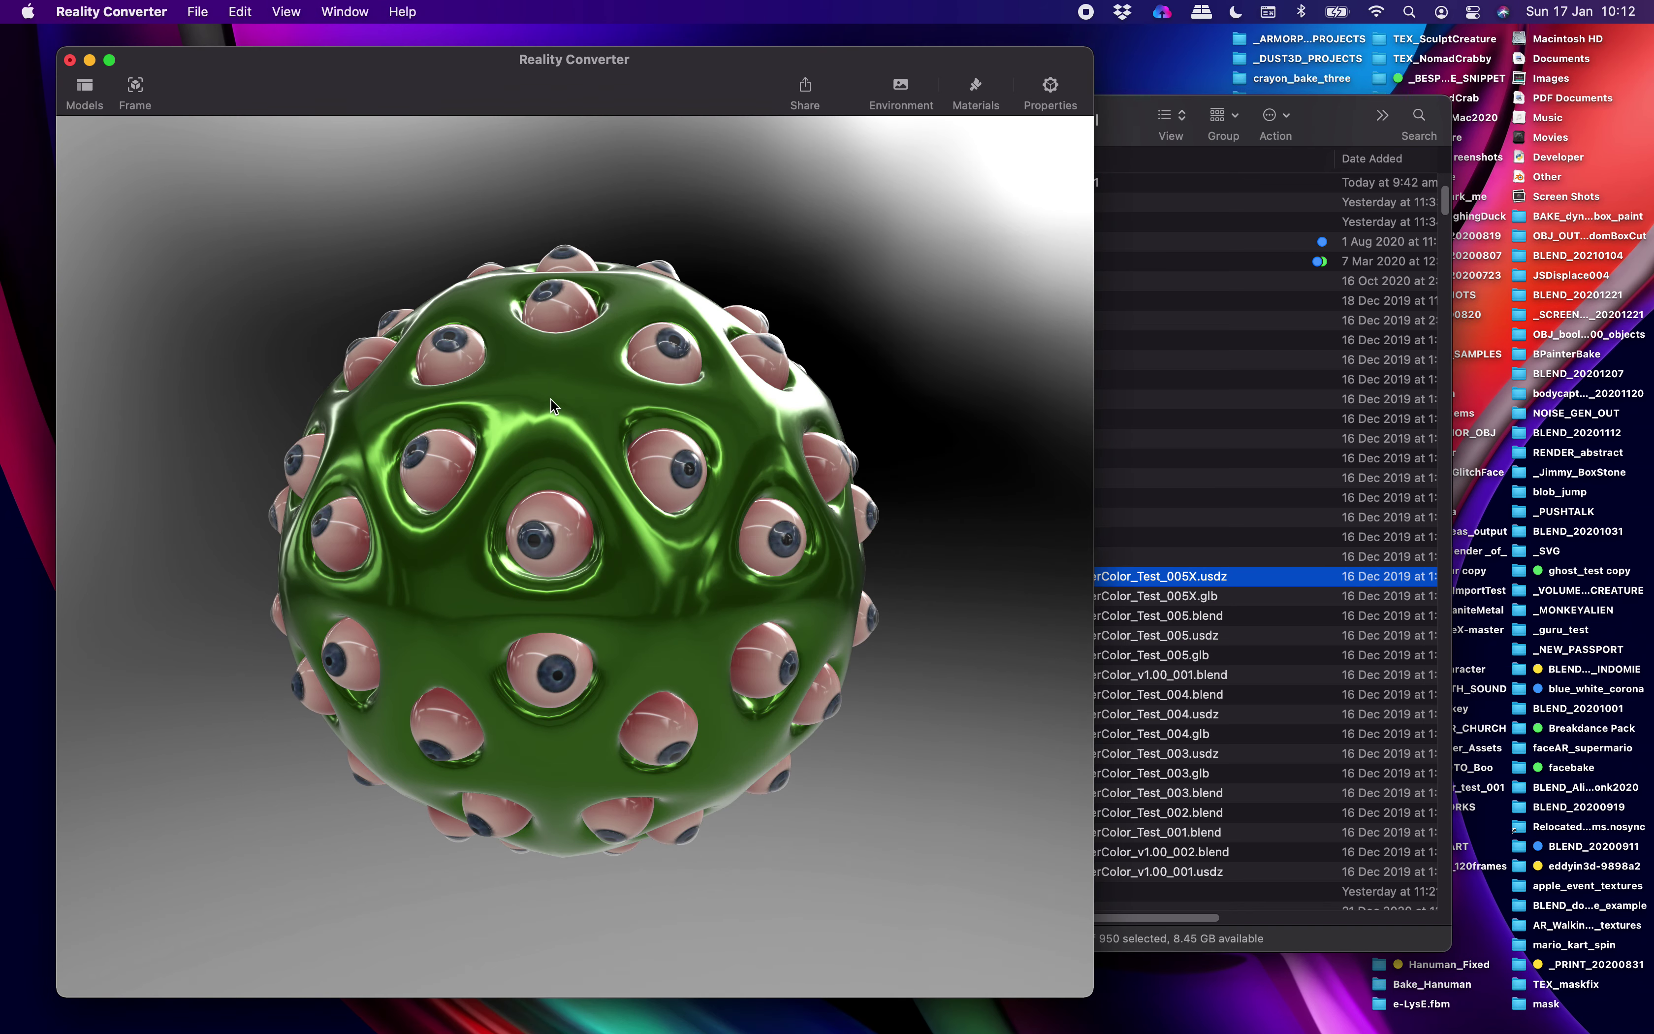
{"action": "left_click_drag", "start_coordinate": [550, 398], "coordinate": [680, 387]}
{"action": "key", "text": "ctrl+Right"}
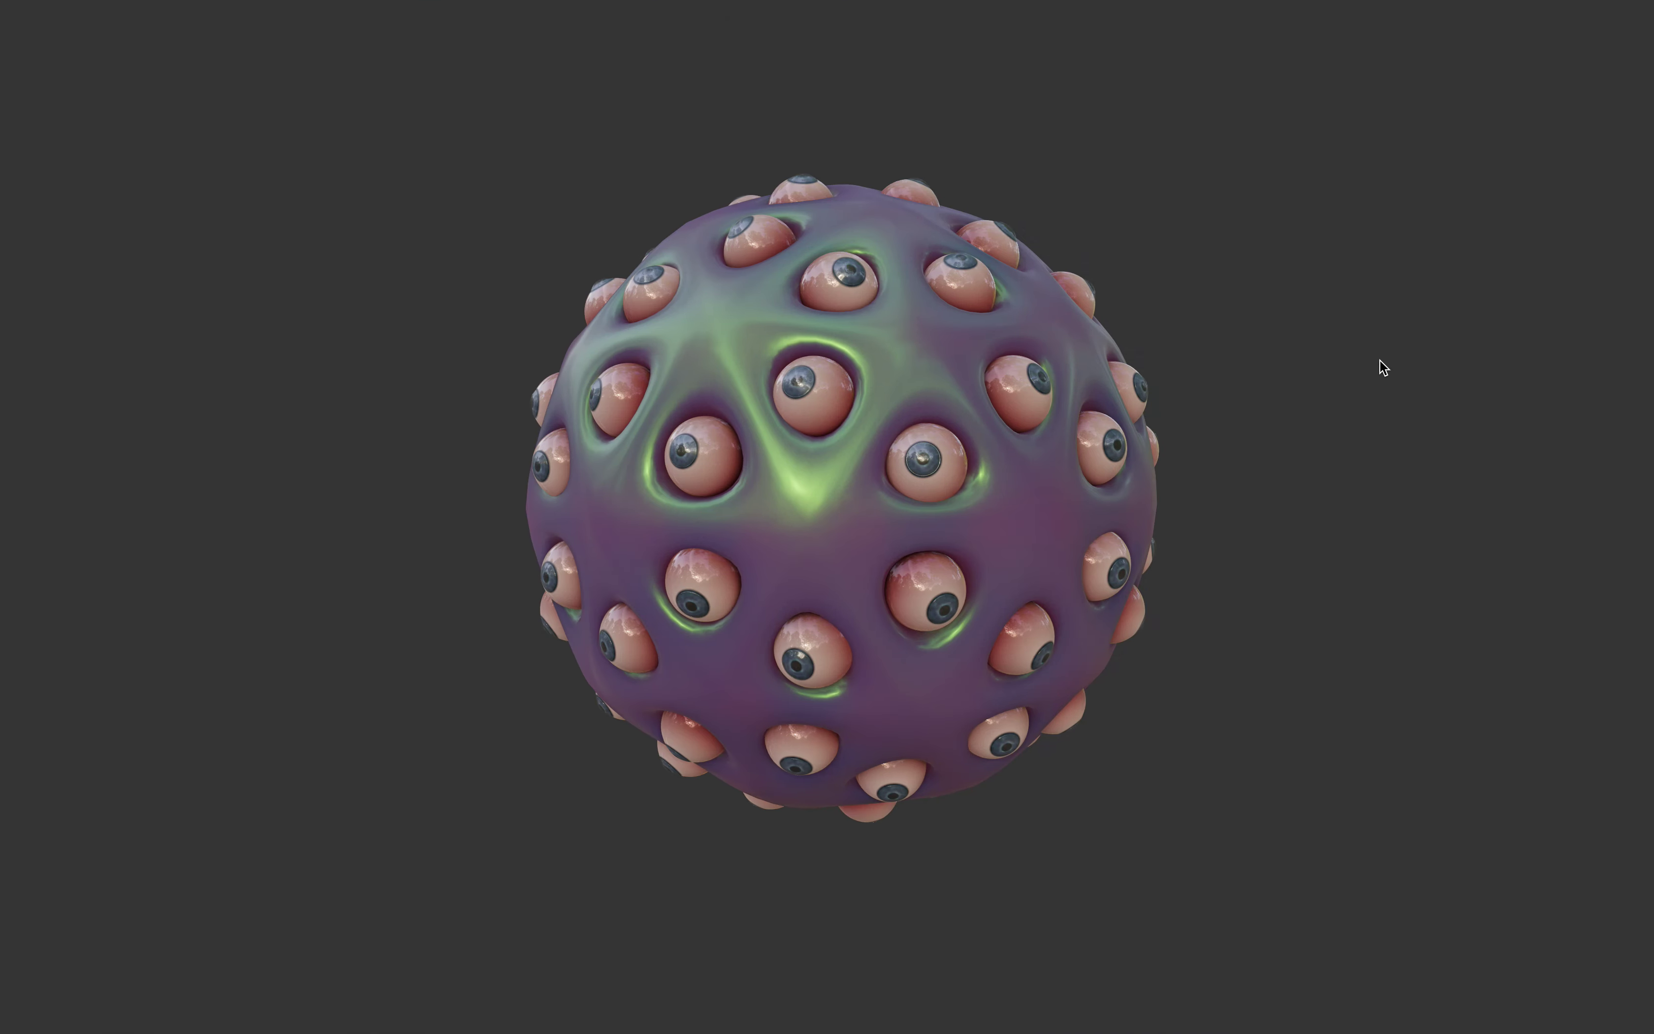
{"action": "left_click_drag", "start_coordinate": [1377, 366], "coordinate": [1263, 382]}
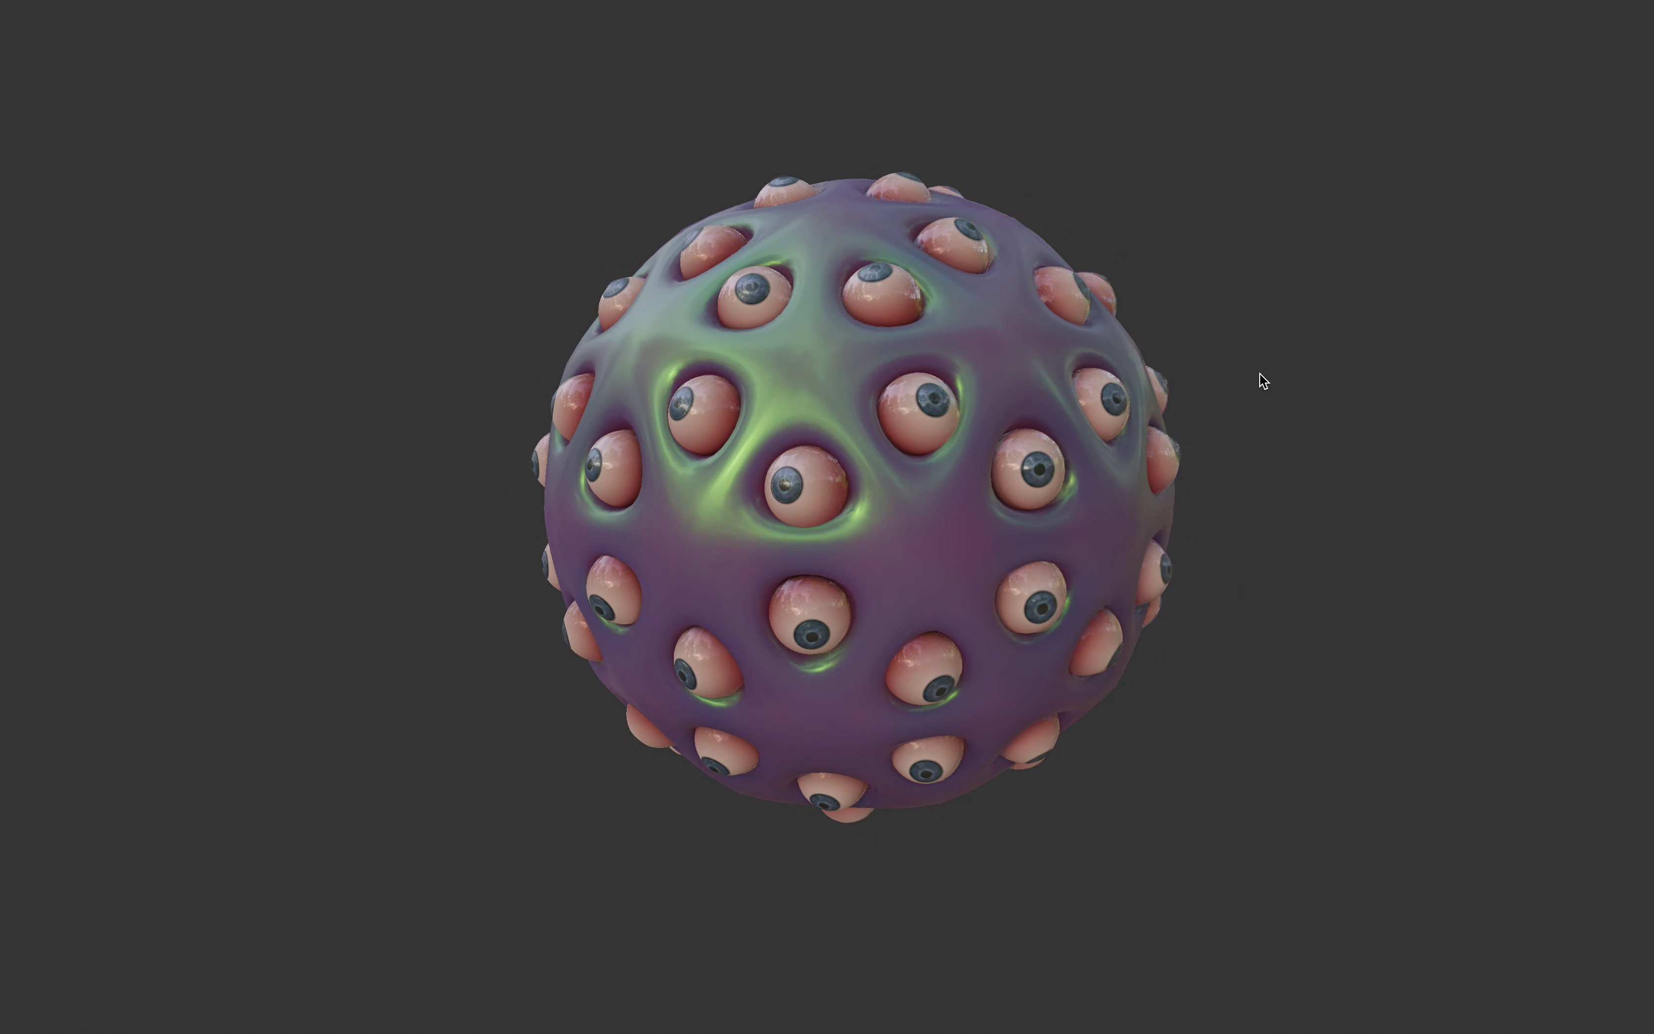
{"action": "key", "text": "ctrl+Left"}
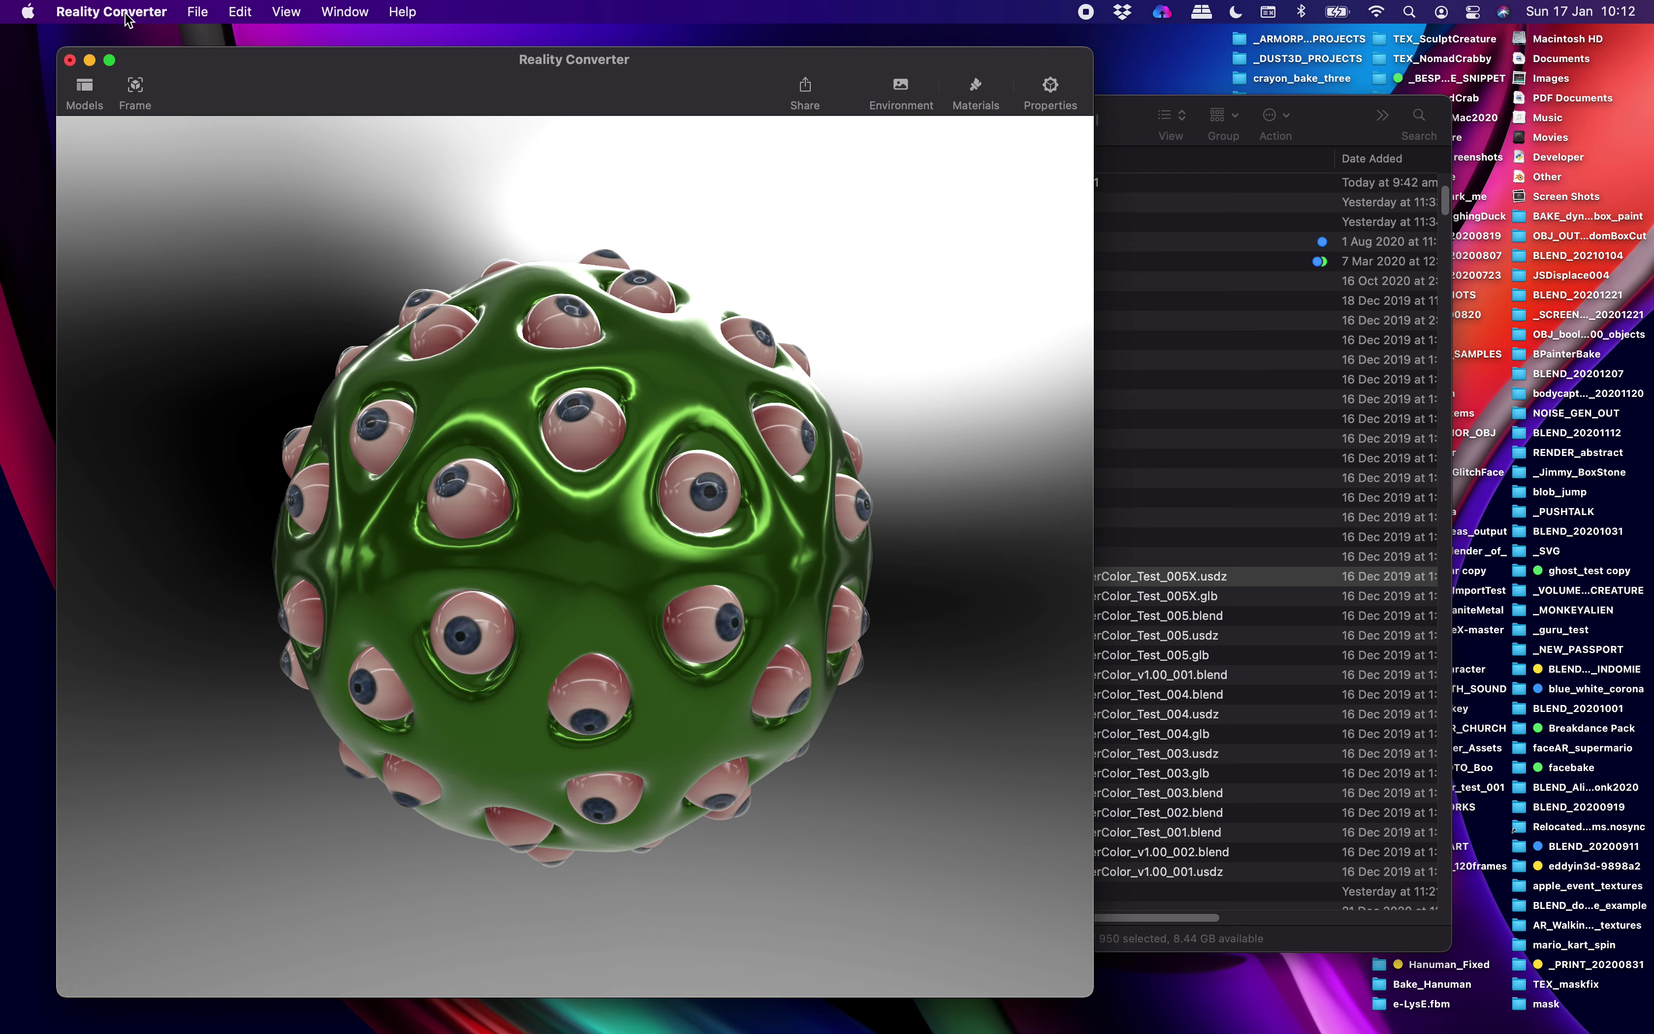
Quit Reality Converter without exporting the model.
{"action": "left_click", "coordinate": [111, 12]}
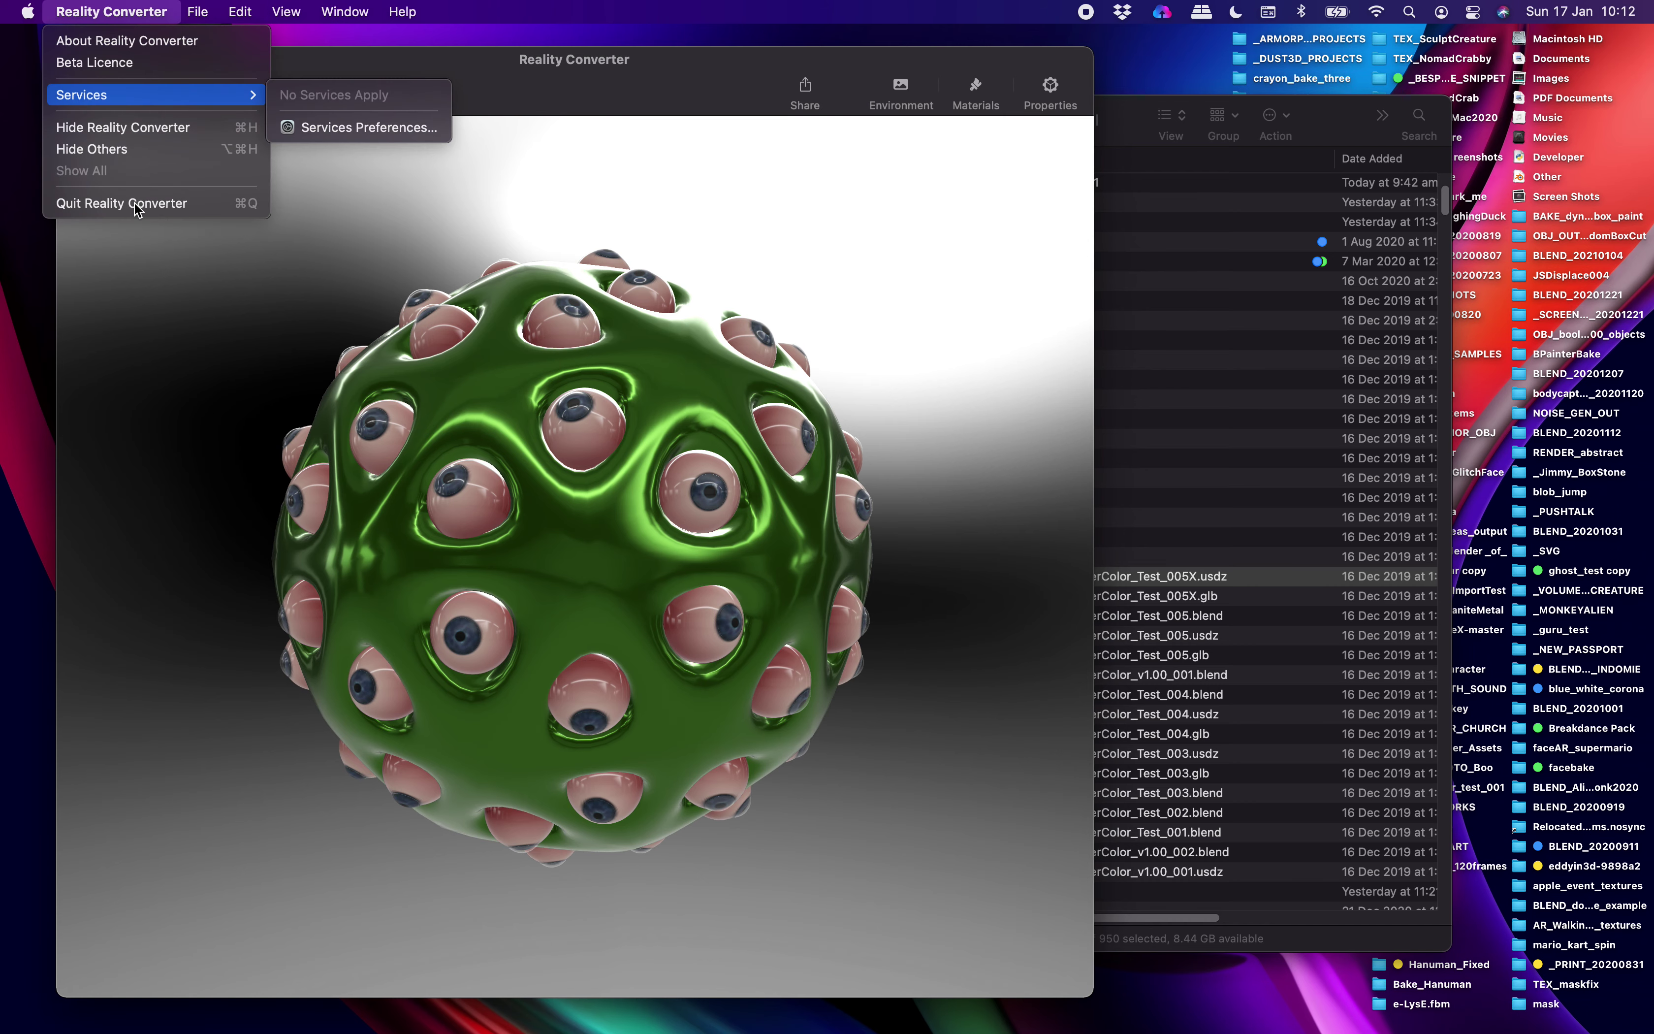
{"action": "key", "text": "Escape"}
{"action": "key", "text": "super+q"}
{"action": "left_click", "coordinate": [573, 593]}
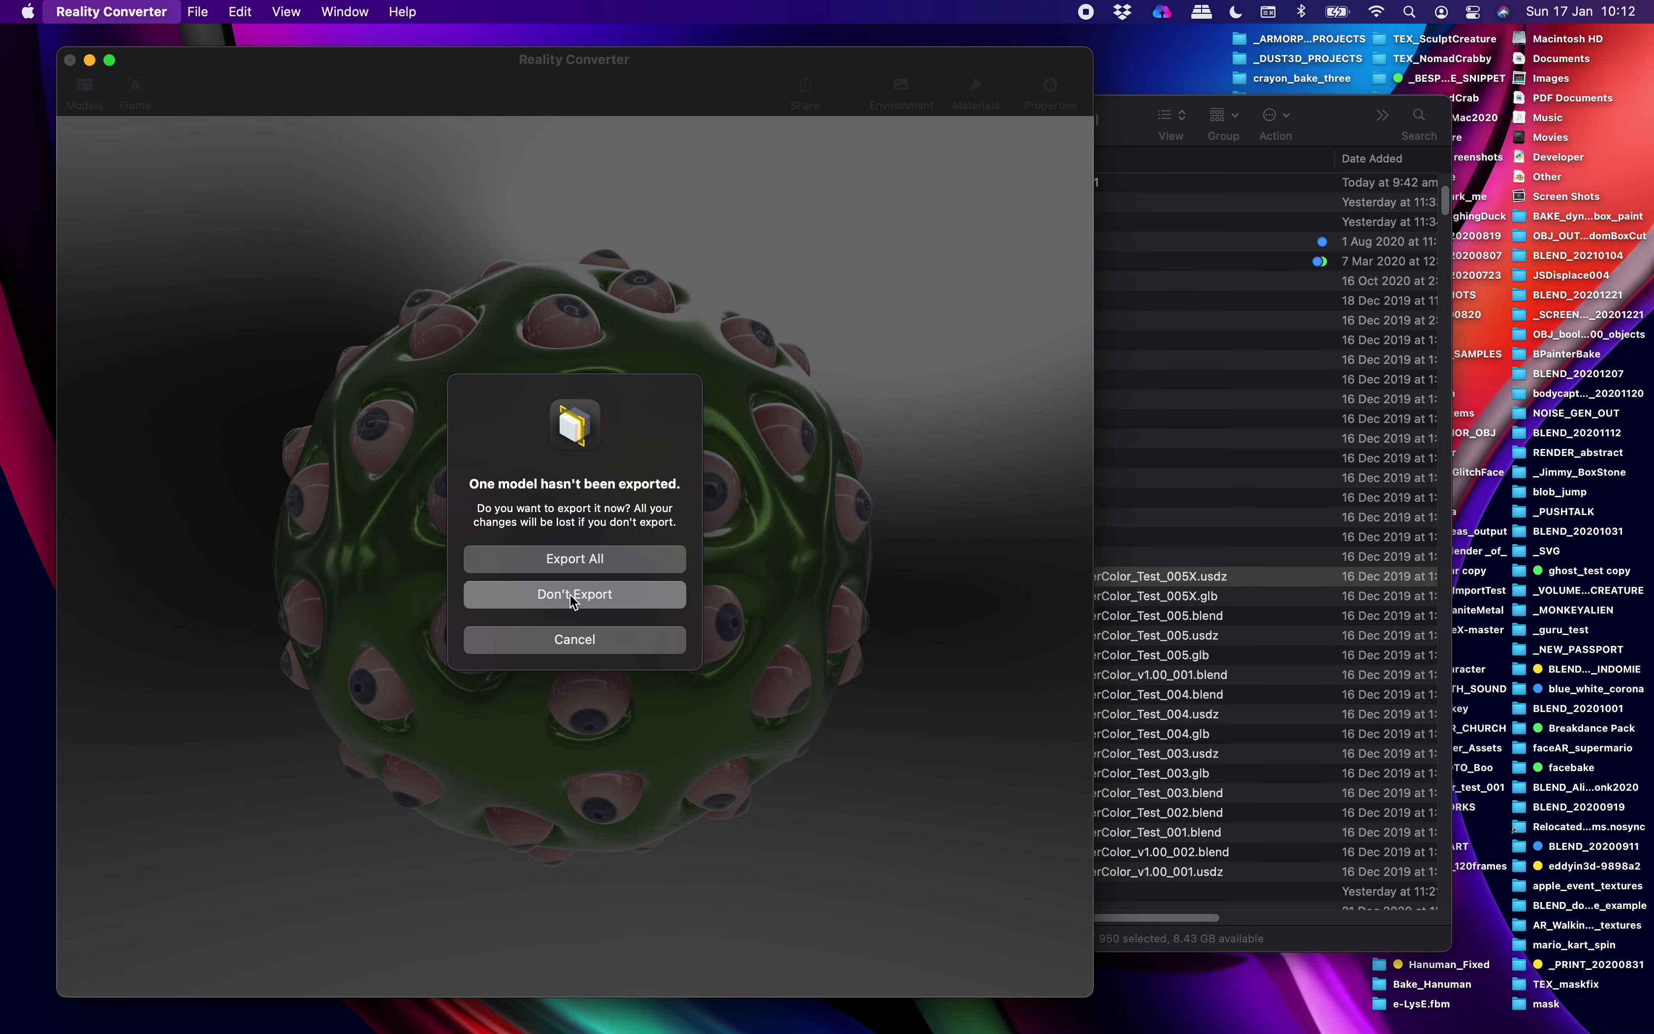
Switch to Blender and restore the full editor layout from the fullscreen 3D viewport around the eyeball sphere.
{"action": "key", "text": "ctrl+Right"}
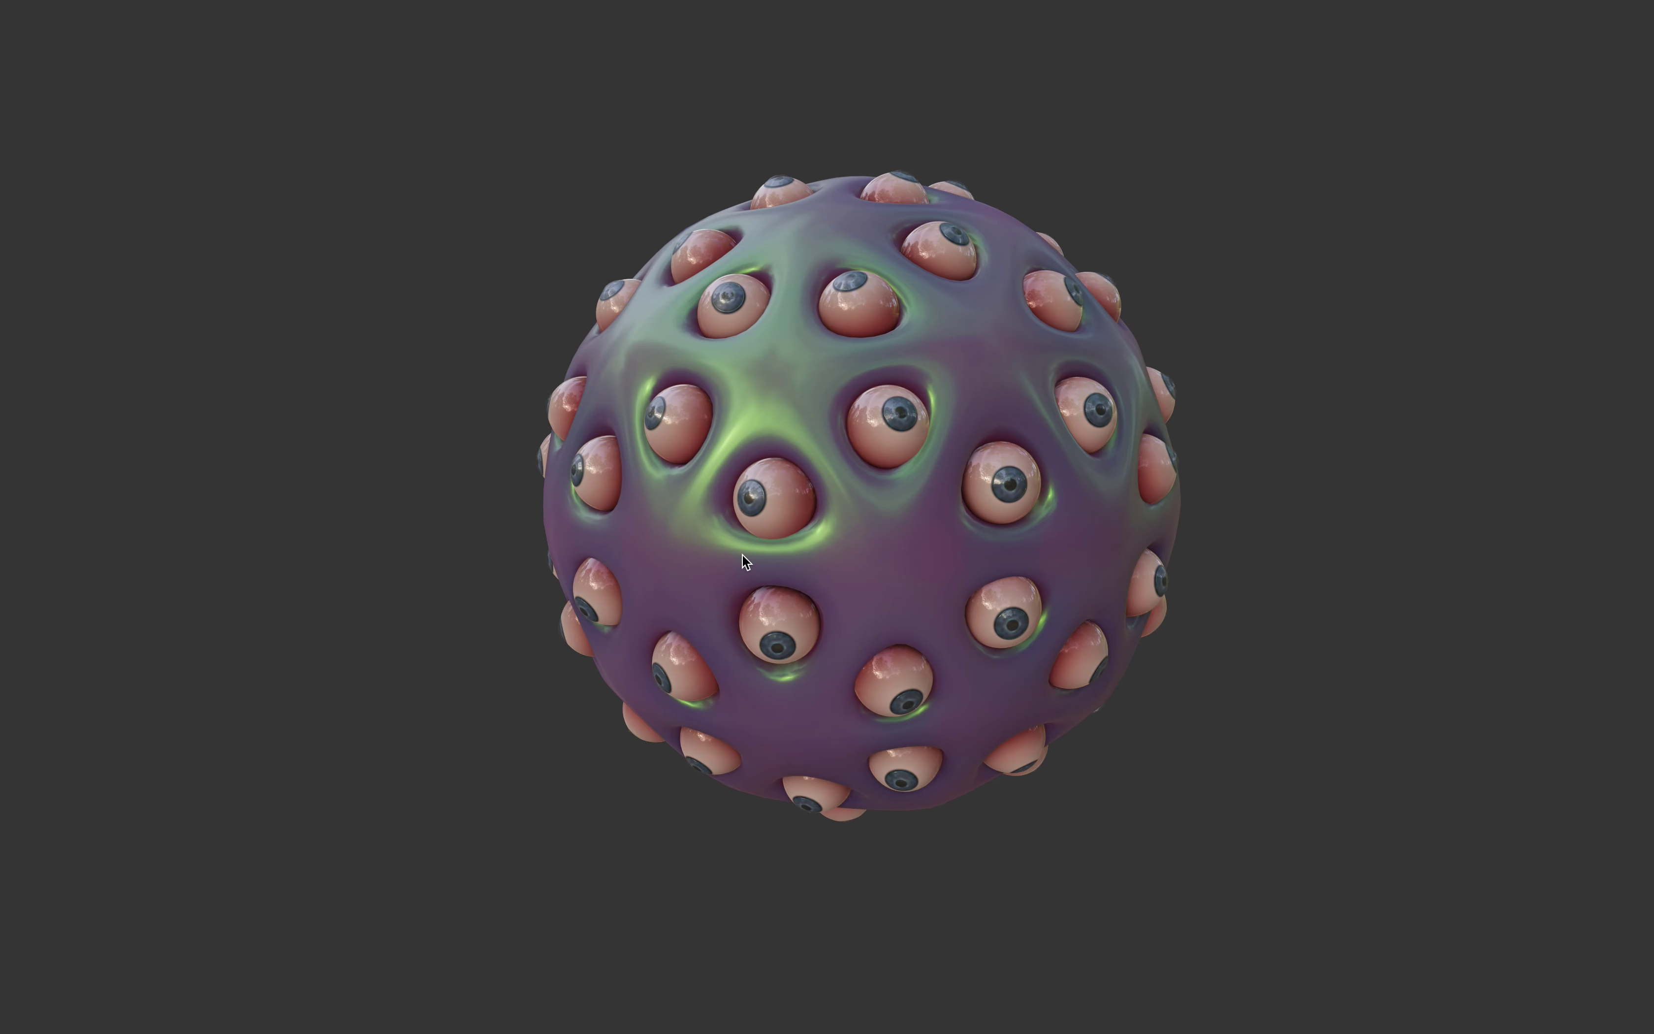
{"action": "left_click_drag", "start_coordinate": [922, 523], "coordinate": [1016, 502]}
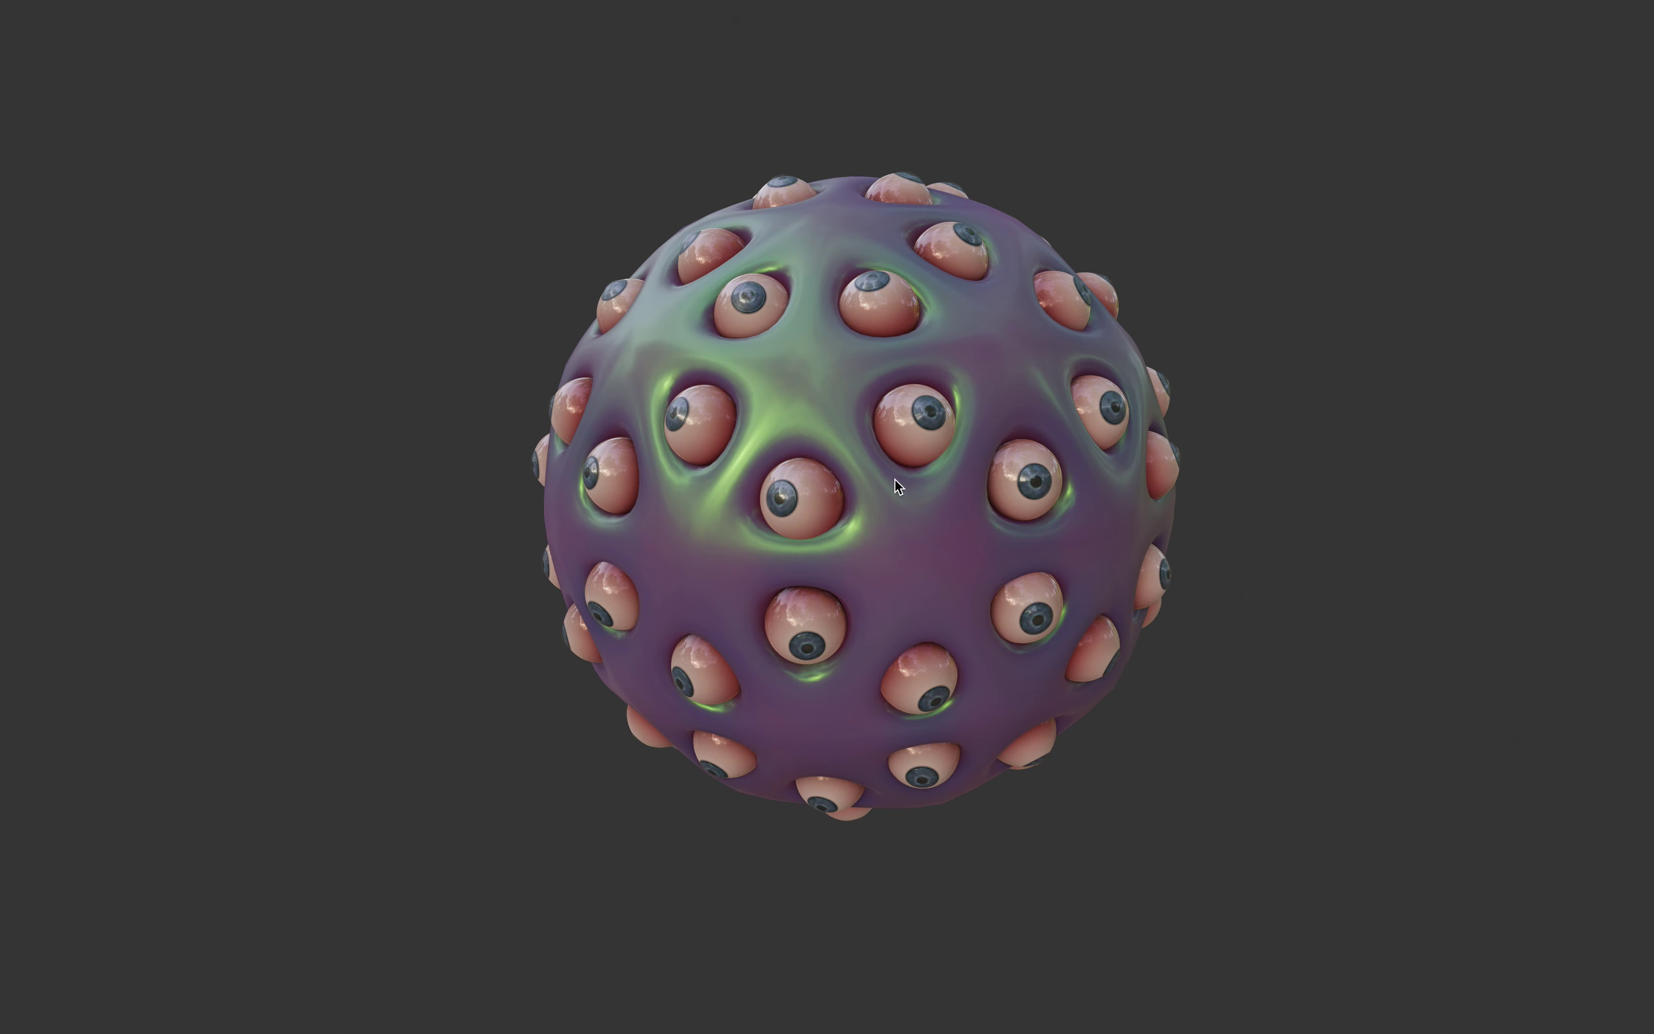
{"action": "key", "text": "ctrl+alt+space"}
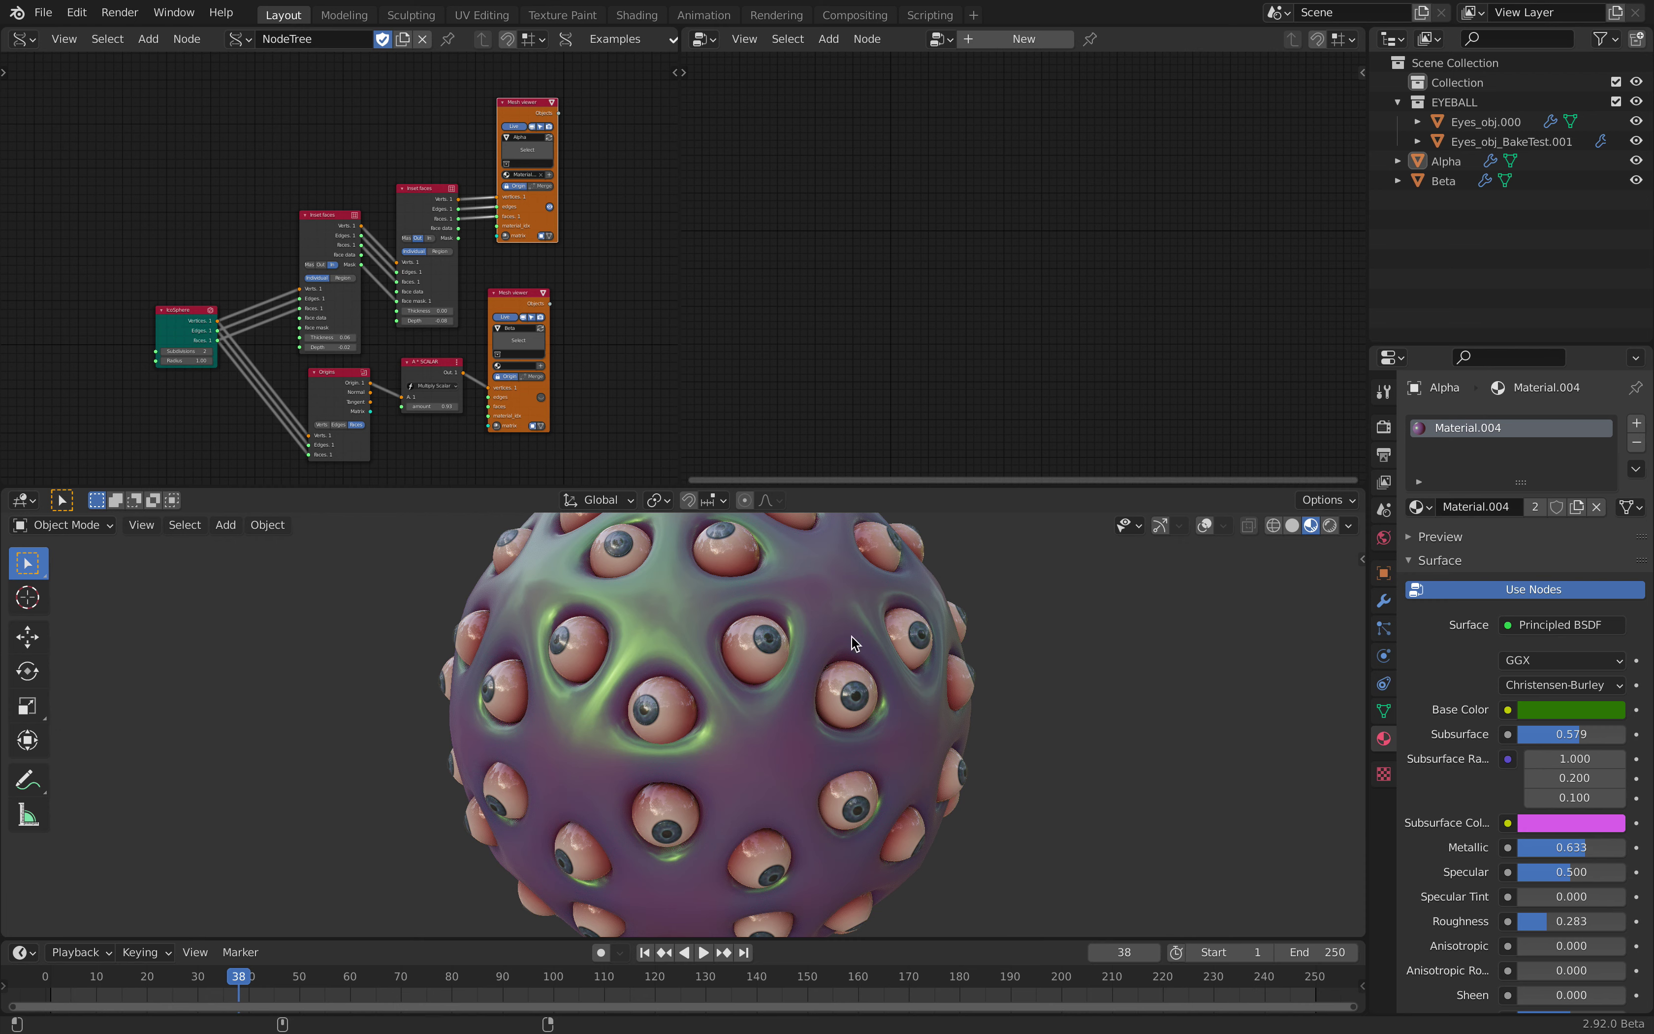
{"action": "scroll", "coordinate": [841, 635], "scroll_direction": "up", "scroll_amount": 2}
{"action": "scroll", "coordinate": [833, 642], "scroll_direction": "down", "scroll_amount": 2}
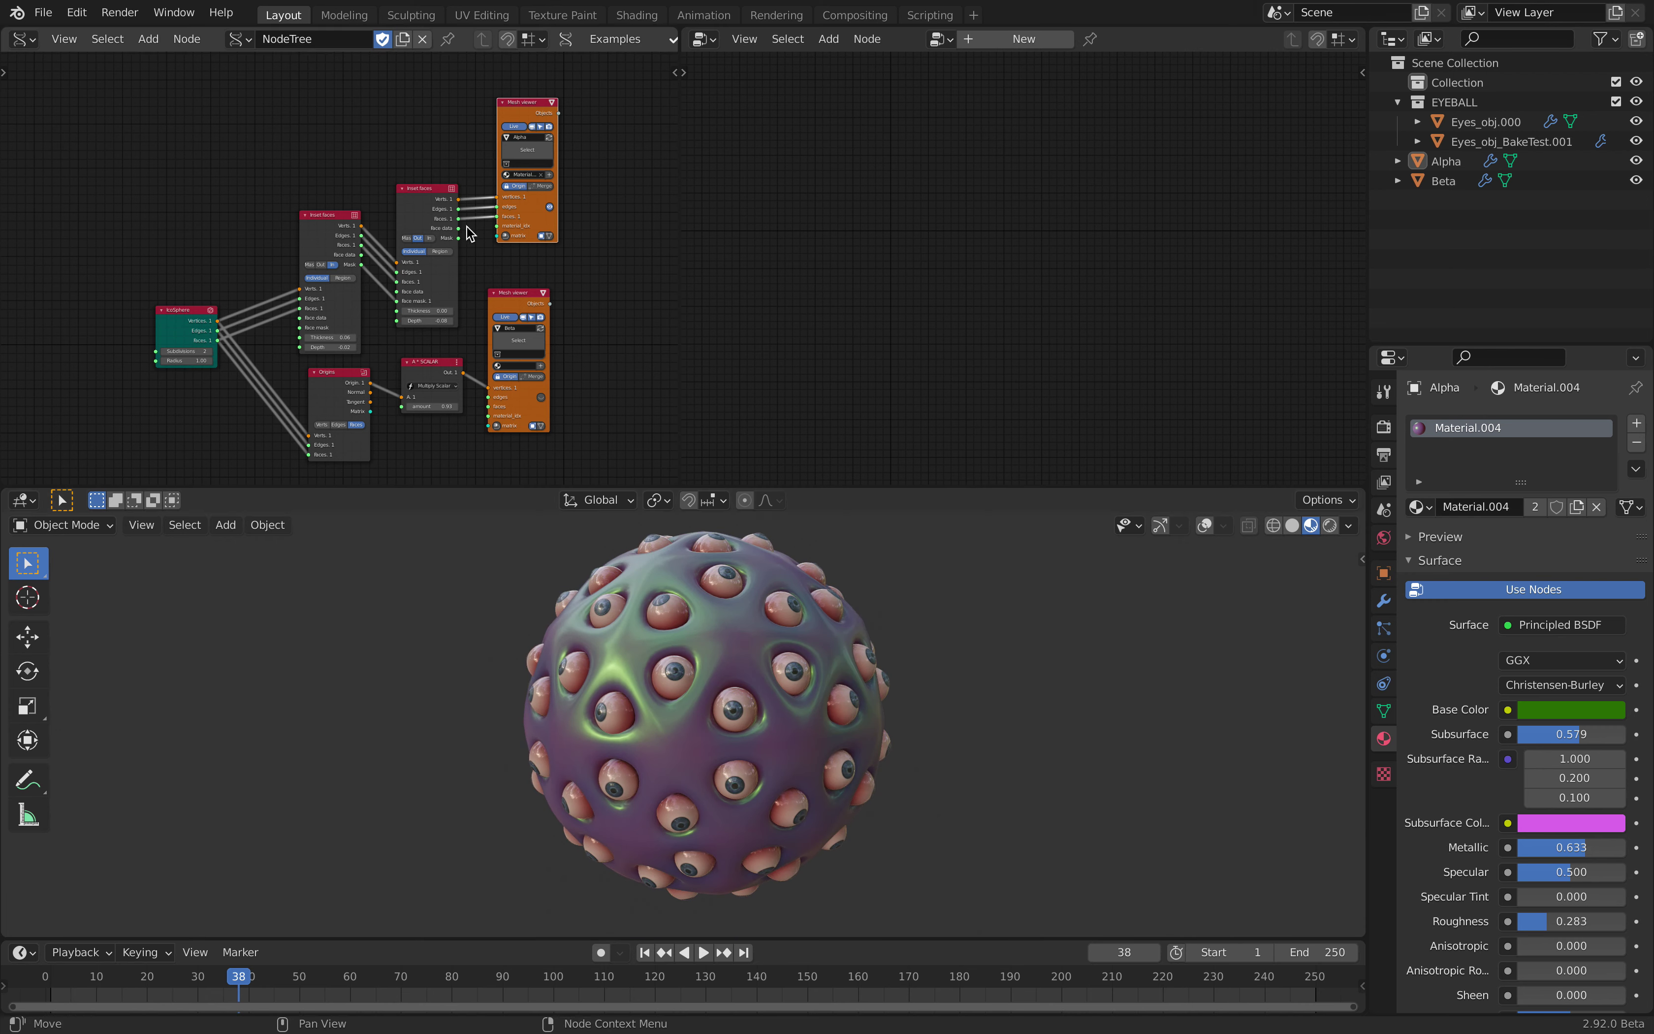
Show the splash screen to check the Blender version and dismiss it.
{"action": "left_click", "coordinate": [16, 12]}
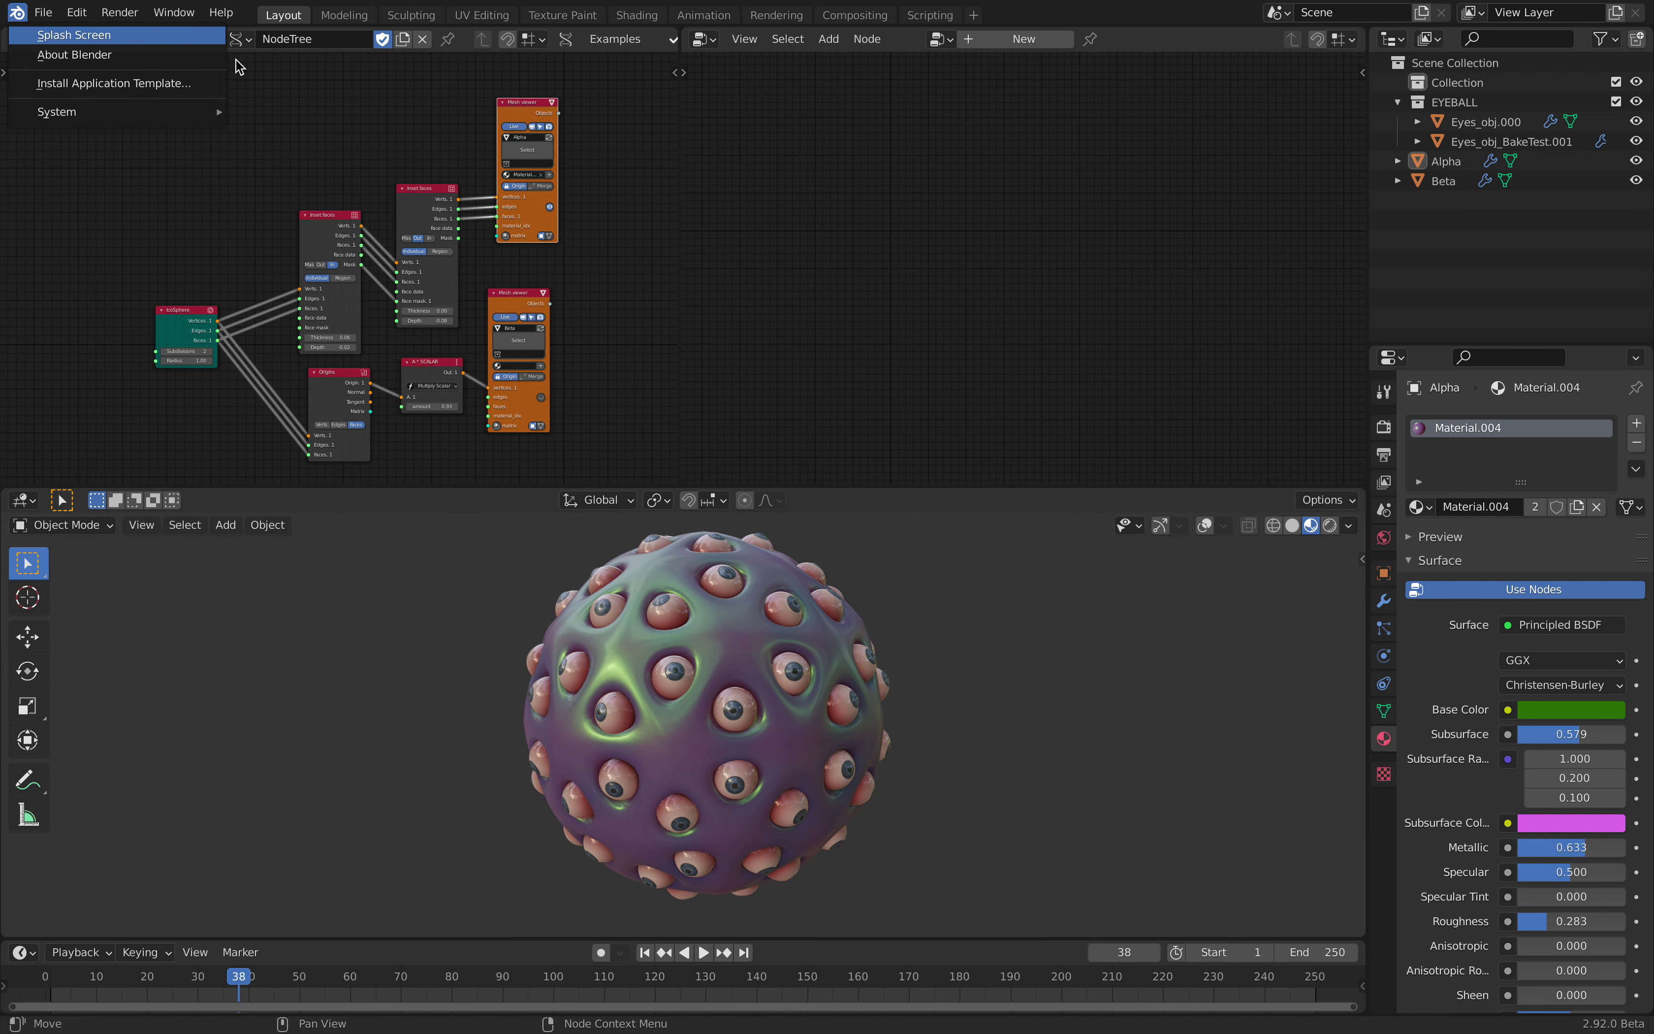
{"action": "key", "text": "Return"}
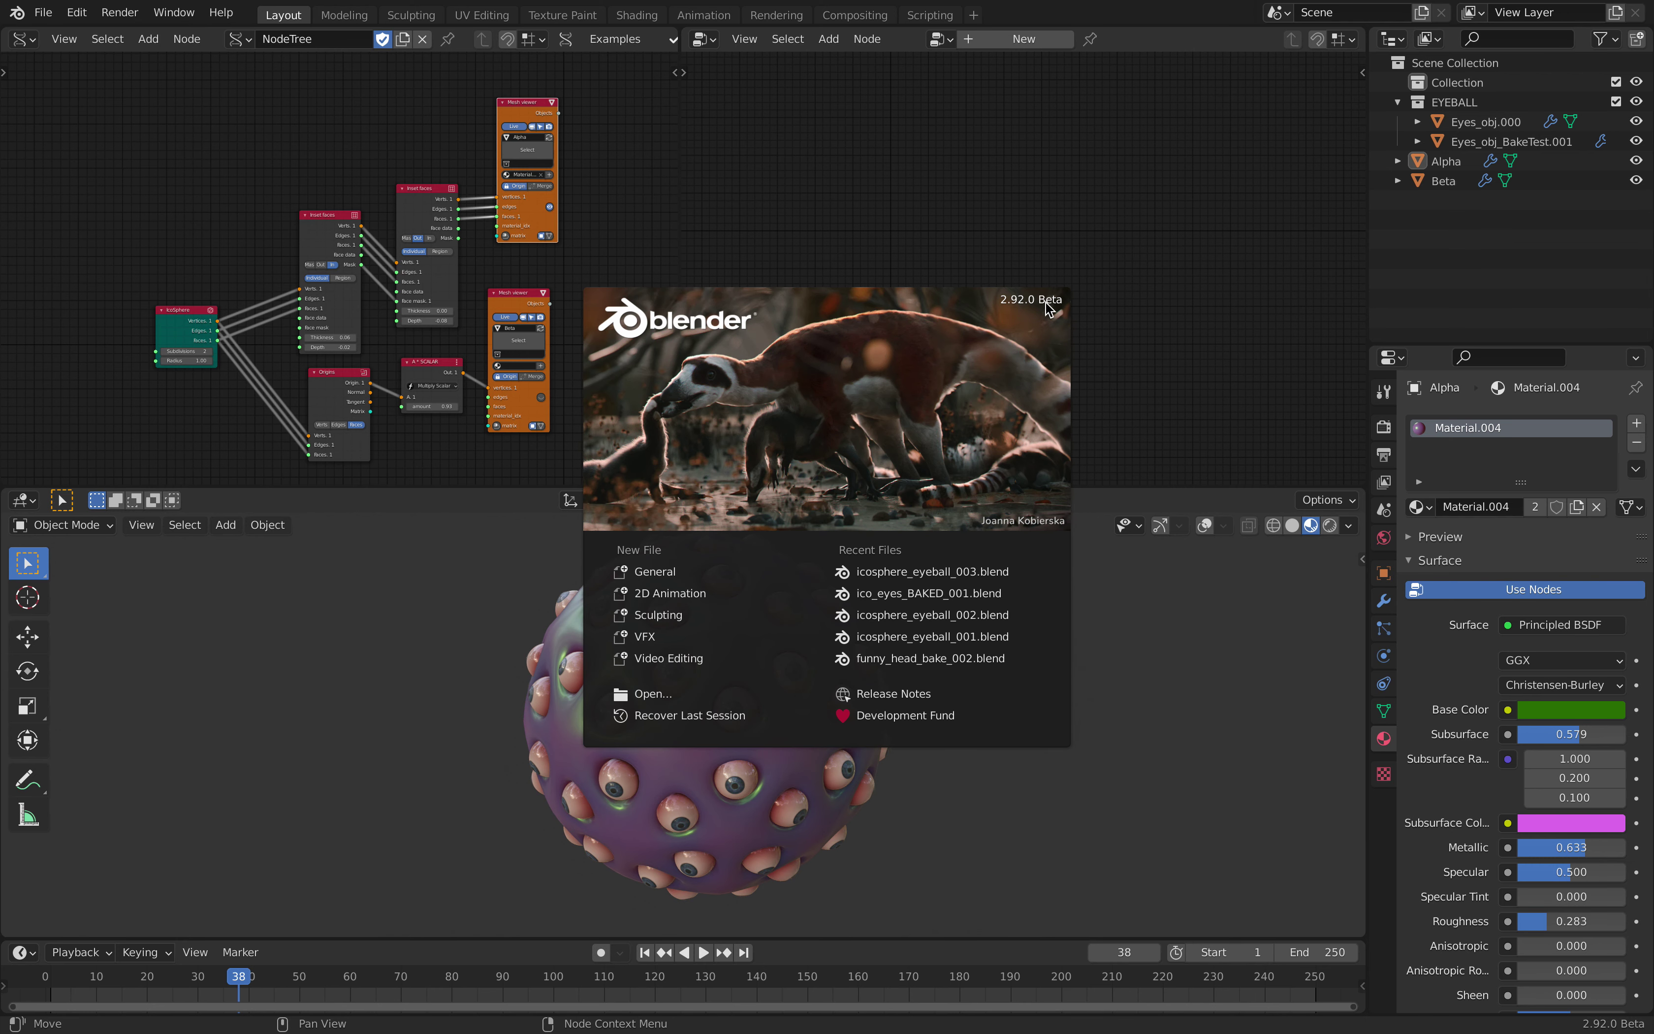
{"action": "left_click", "coordinate": [186, 231]}
Try the IcoSphere node's subdivisions at 1 and return them to 2.
{"action": "middle_click_drag", "start_coordinate": [180, 226], "coordinate": [178, 218]}
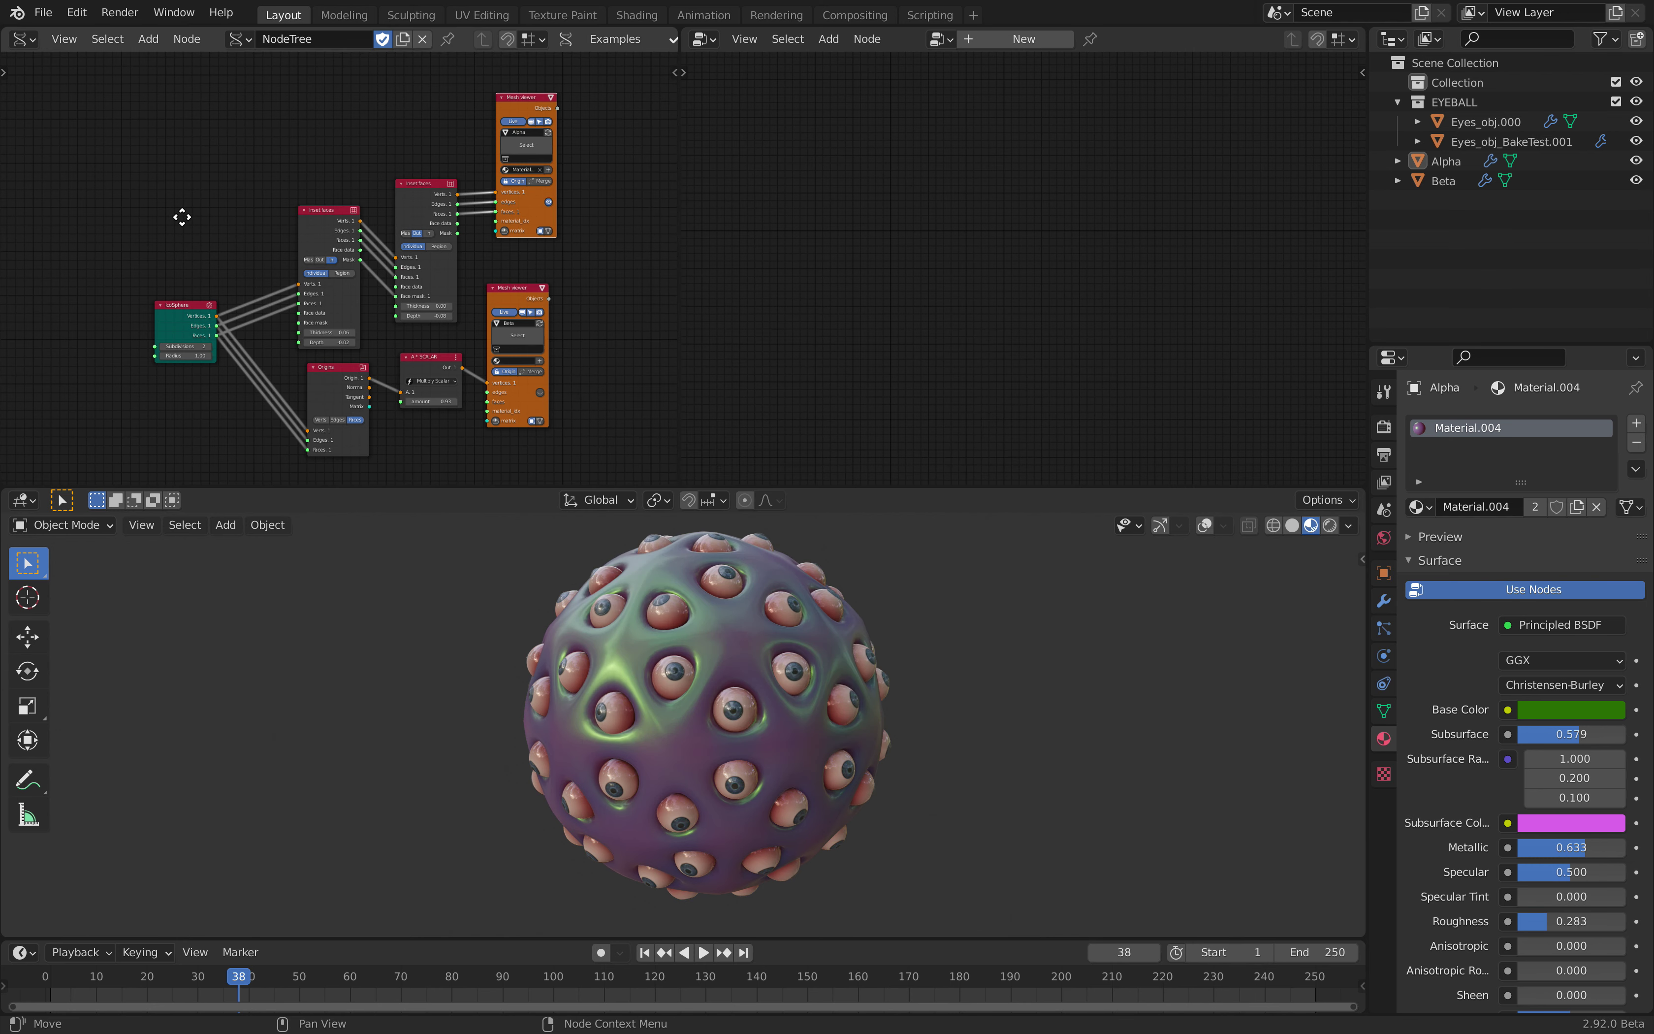
{"action": "left_click", "coordinate": [162, 344]}
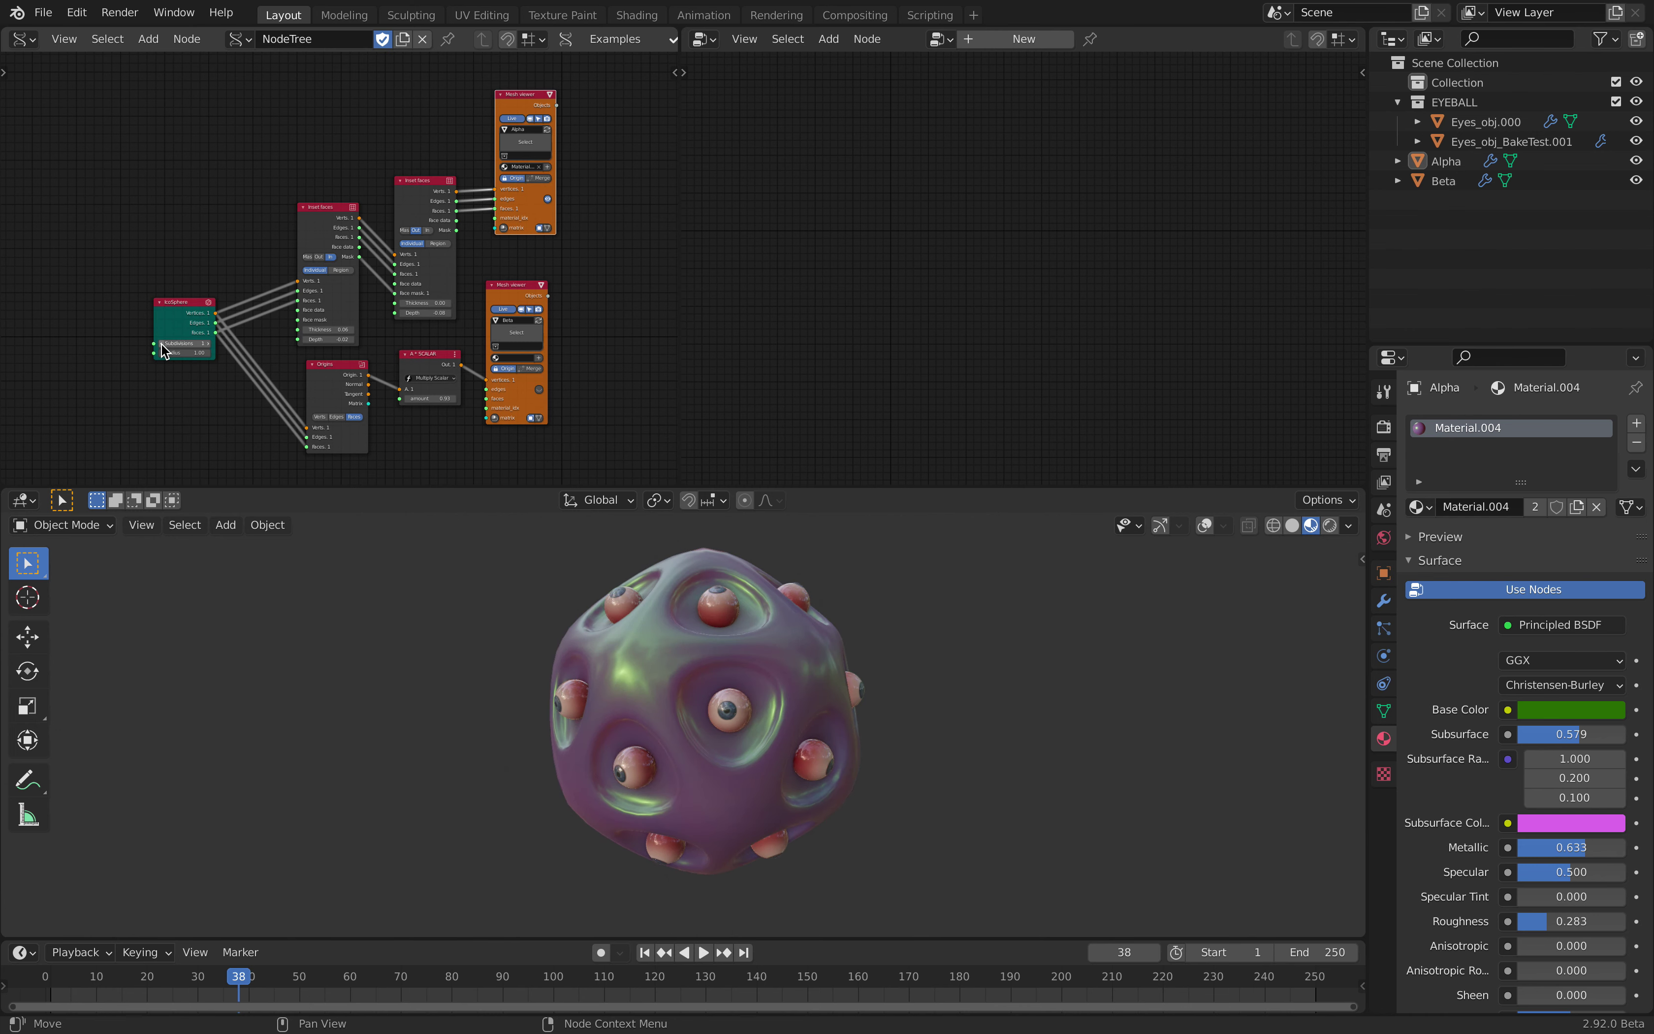
{"action": "left_click", "coordinate": [163, 344]}
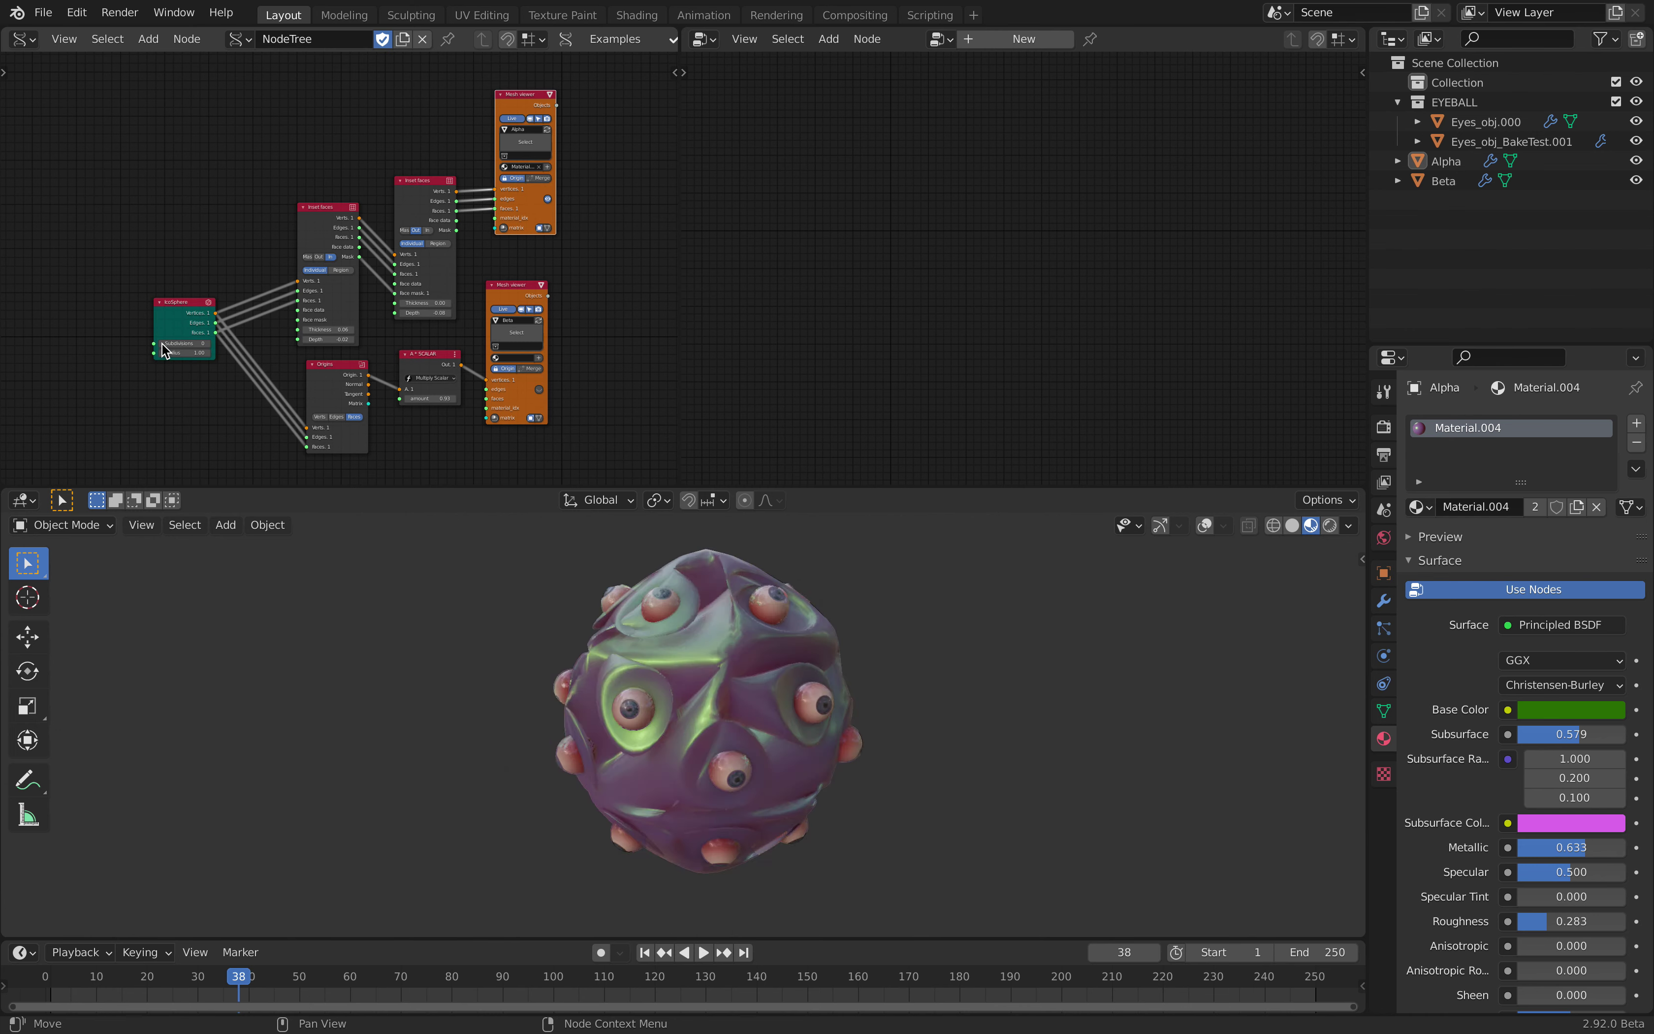
{"action": "left_click", "coordinate": [206, 344]}
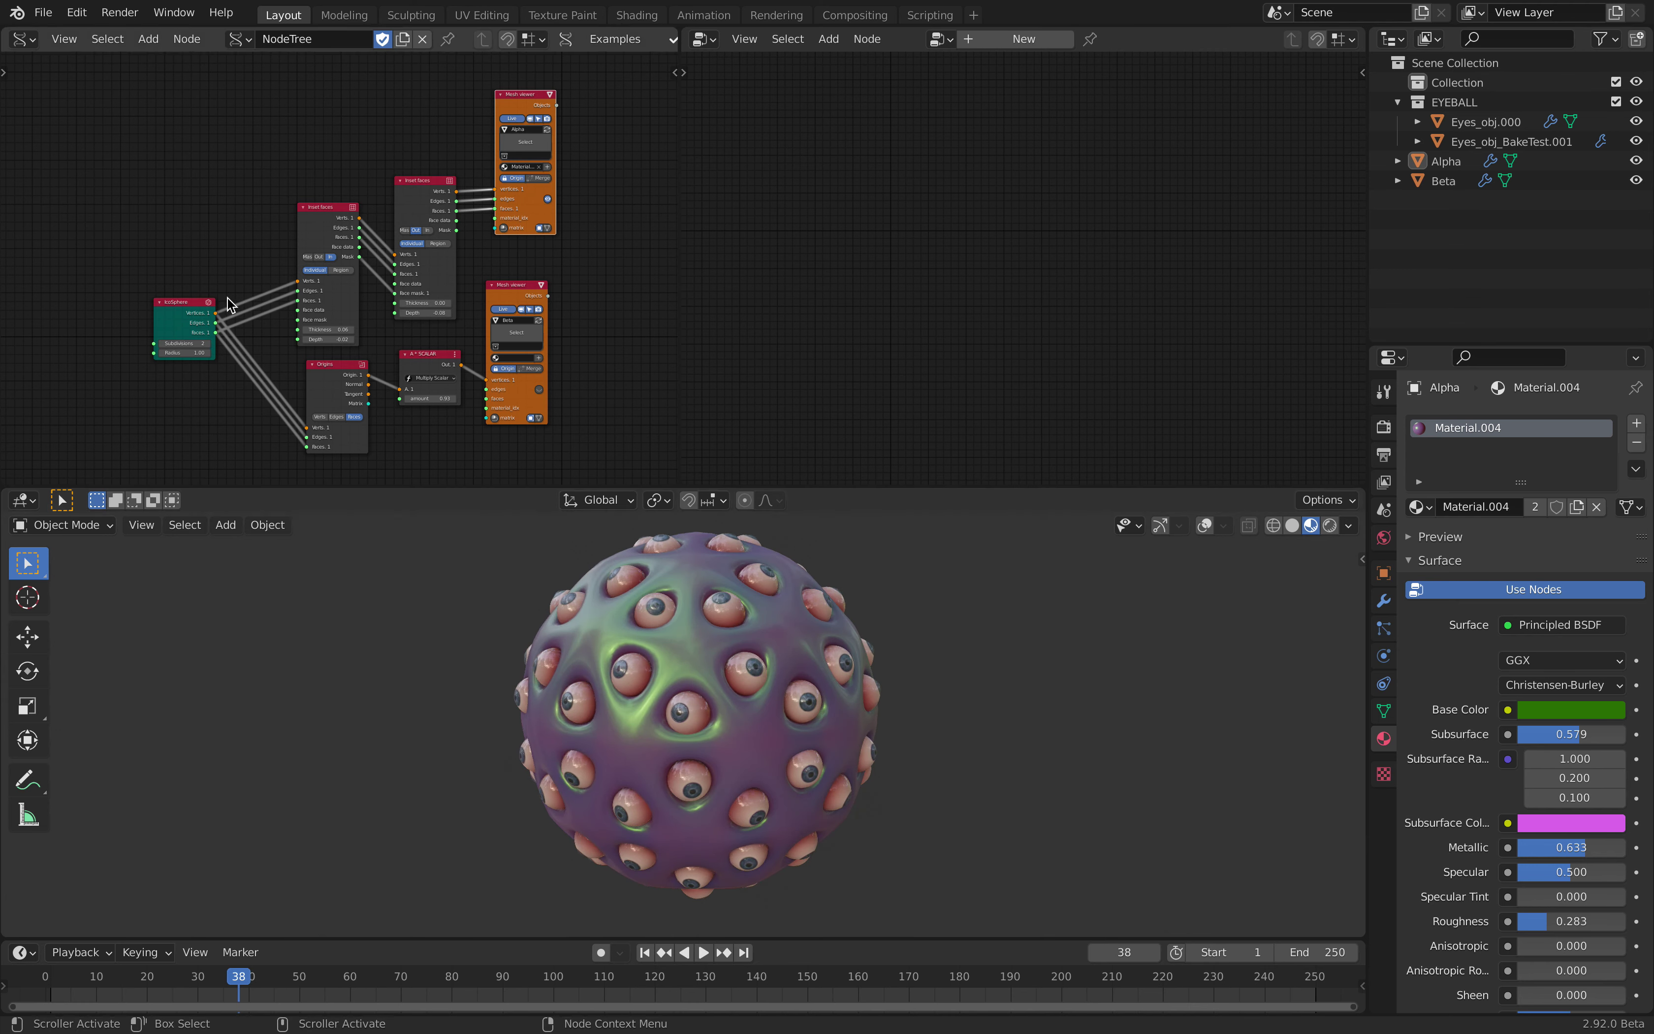
Switch the 3D viewport to solid shading and view the sphere from a slightly different angle.
{"action": "scroll", "coordinate": [159, 317], "scroll_direction": "up", "scroll_amount": 1}
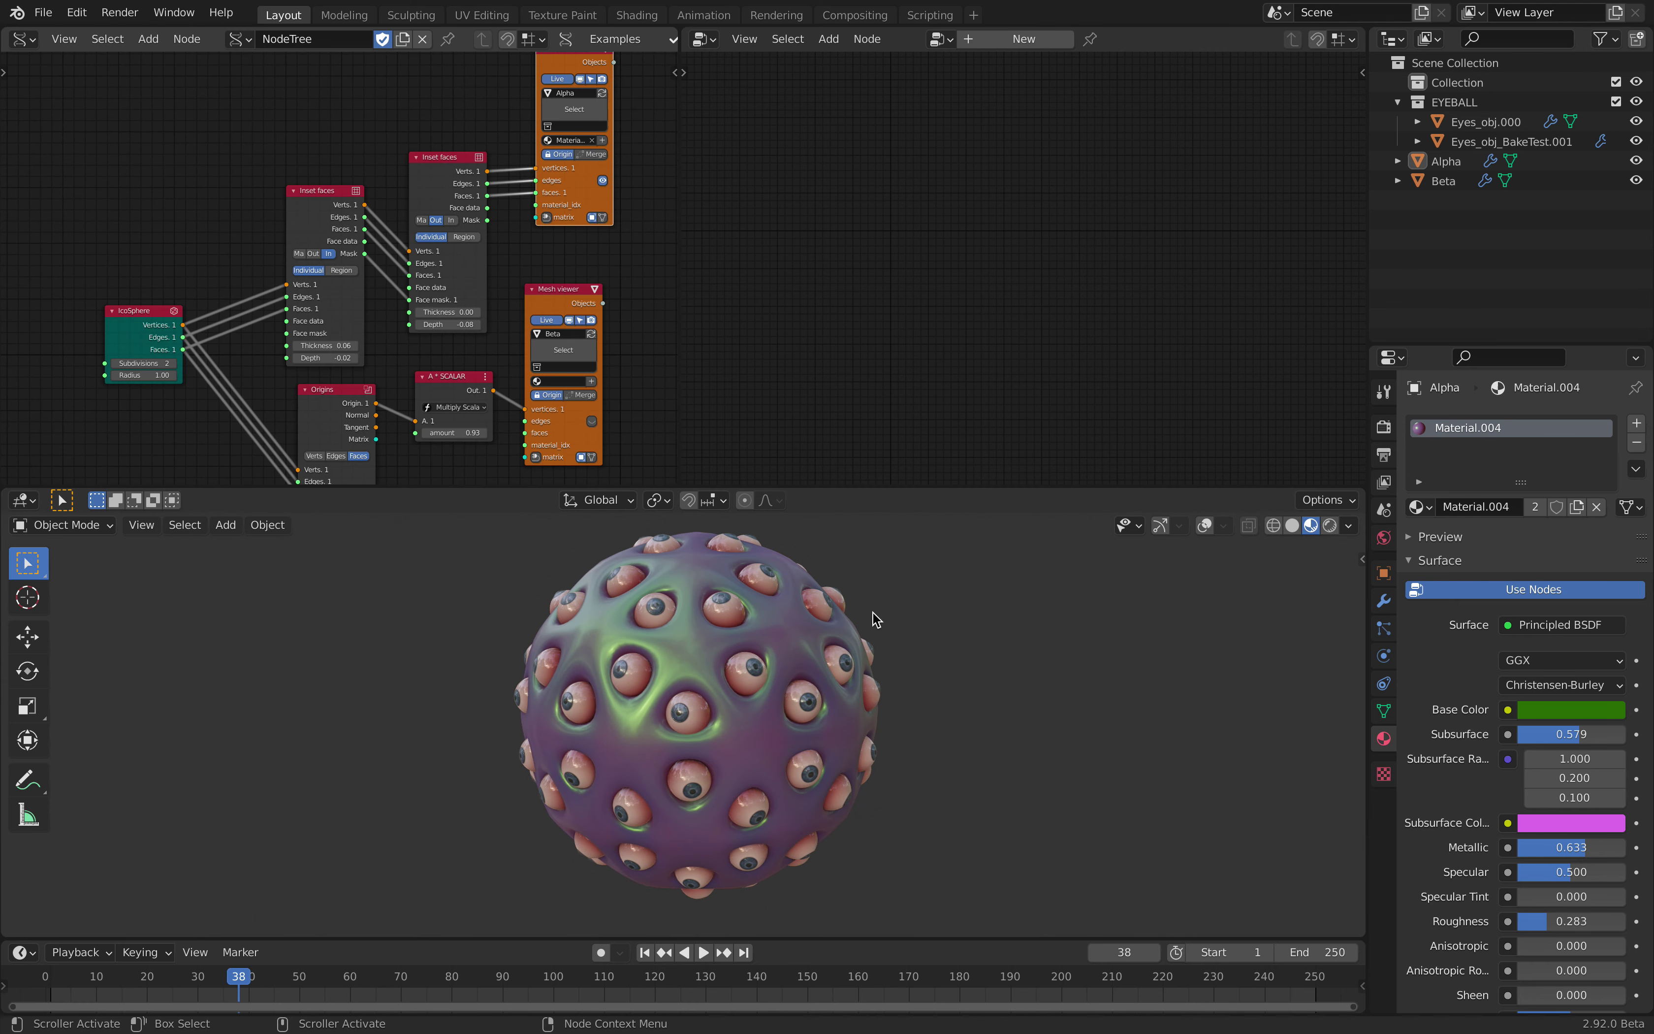
{"action": "left_click", "coordinate": [1293, 525]}
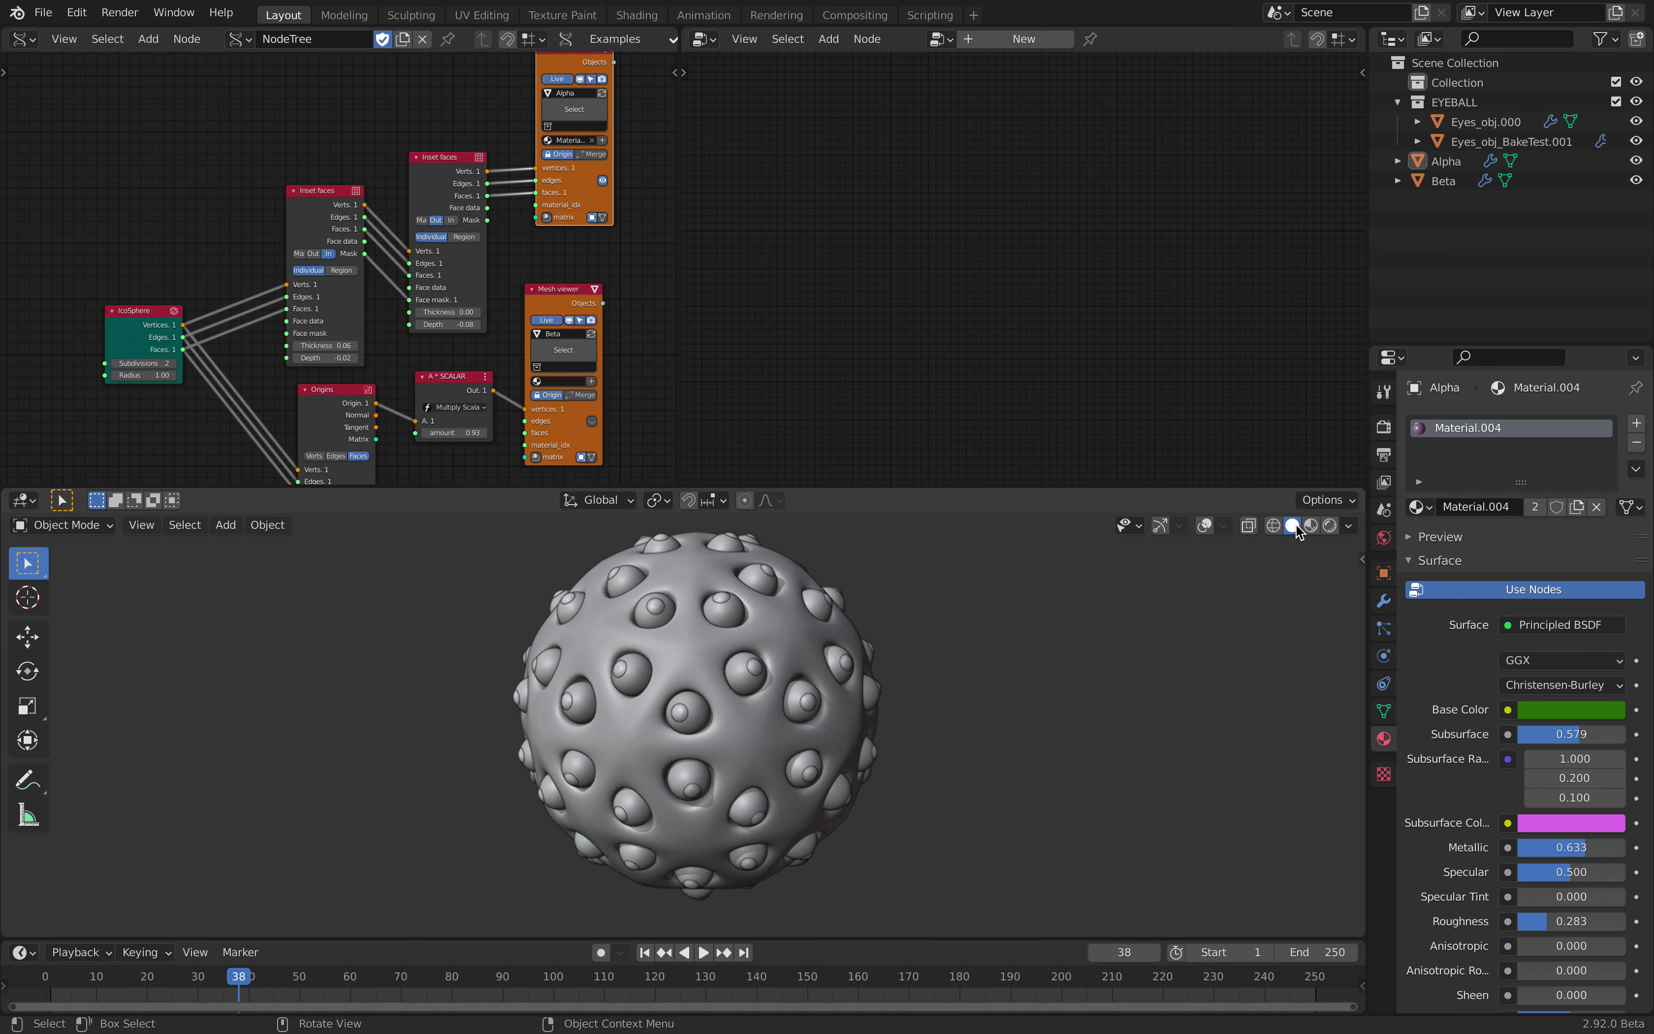
{"action": "middle_click_drag", "start_coordinate": [868, 674], "coordinate": [936, 692]}
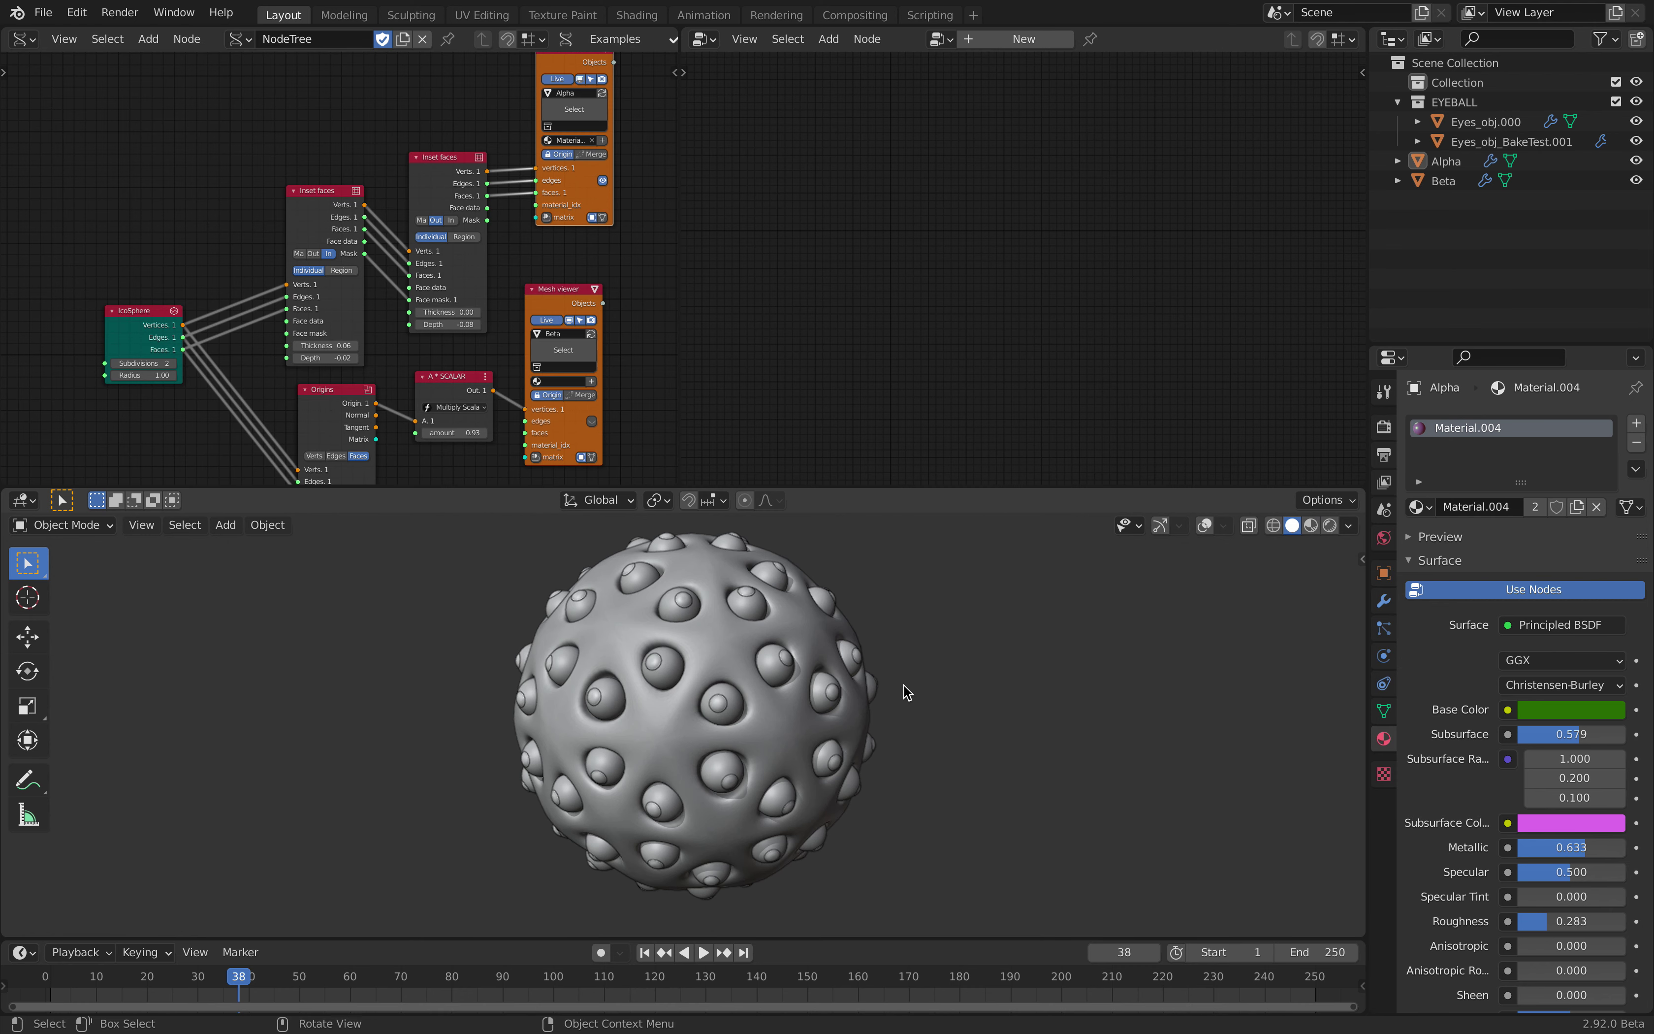
Set the IcoSphere node's subdivisions to 1.
{"action": "left_click", "coordinate": [117, 364]}
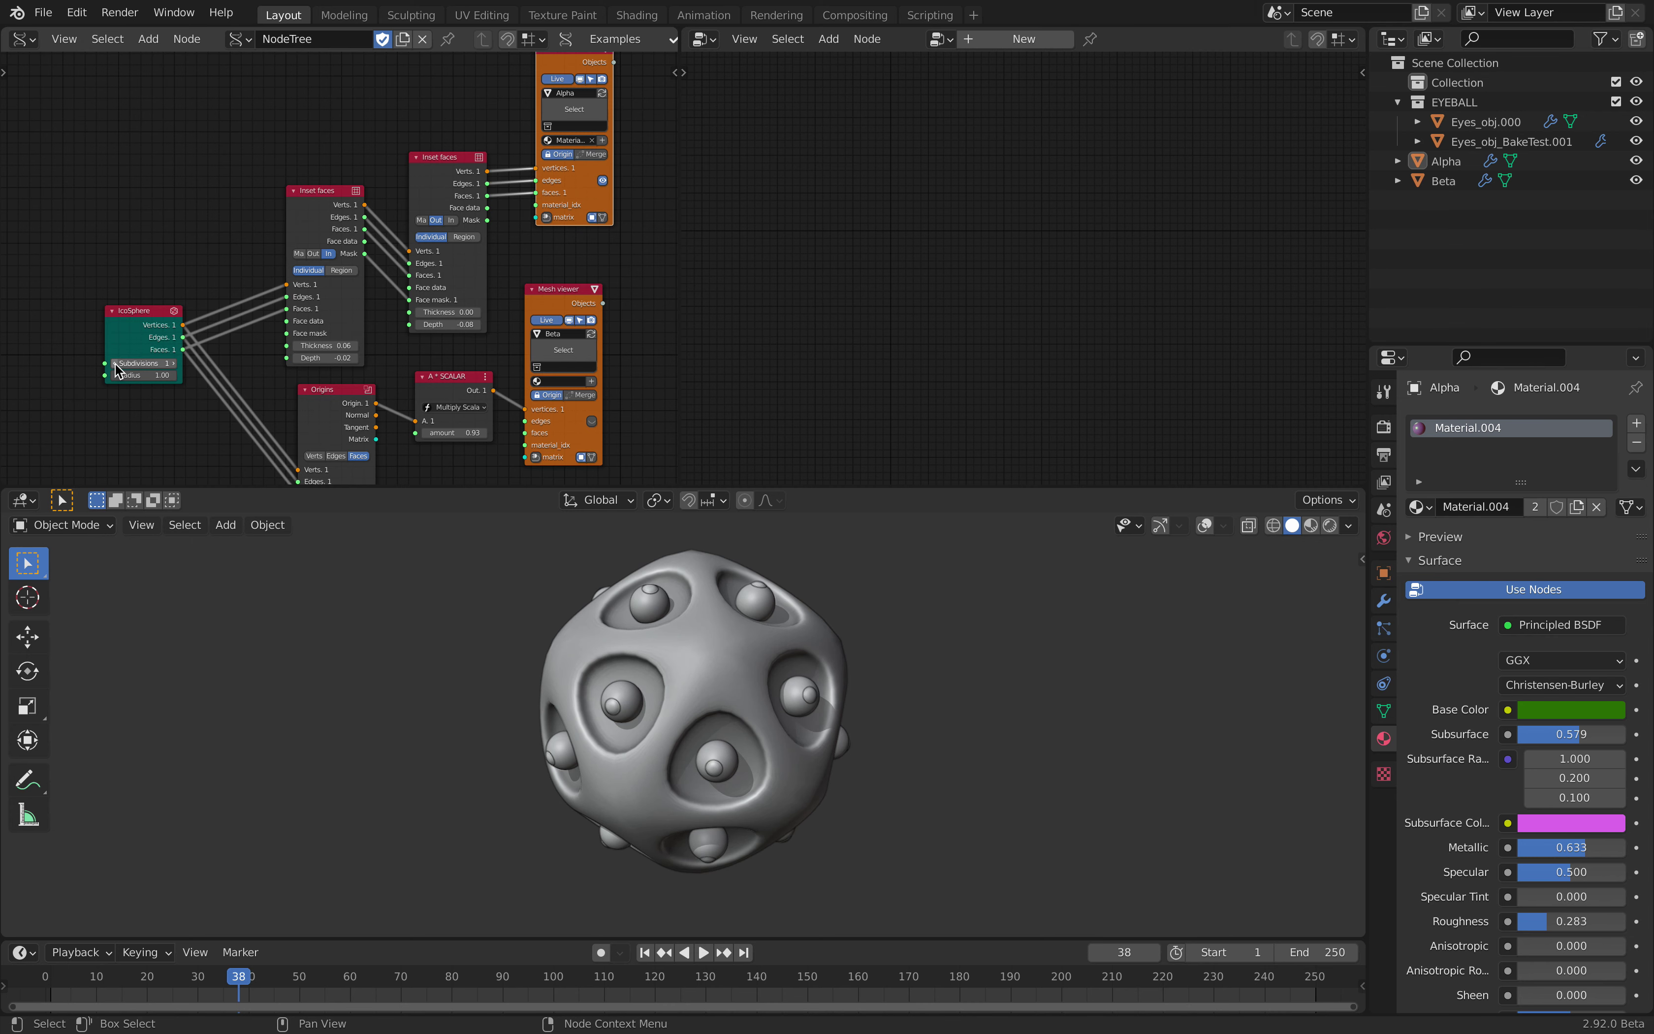
{"action": "middle_click_drag", "start_coordinate": [118, 298], "coordinate": [139, 254]}
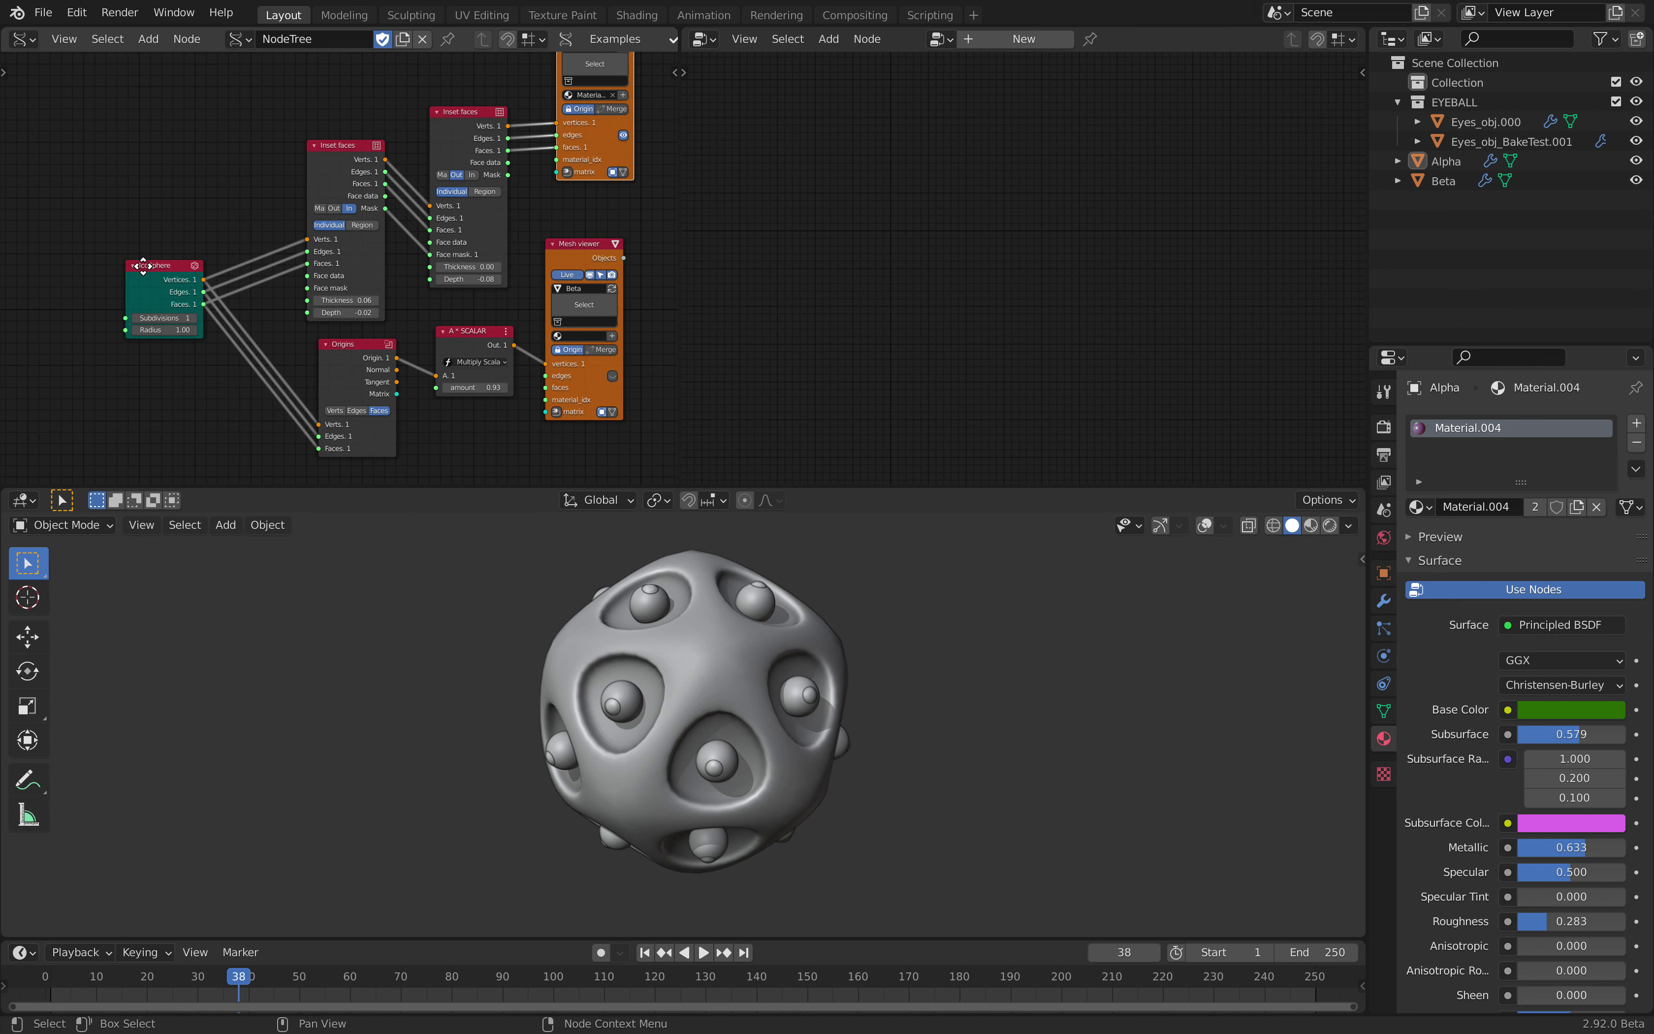
{"action": "scroll", "coordinate": [196, 211], "scroll_direction": "up", "scroll_amount": 1}
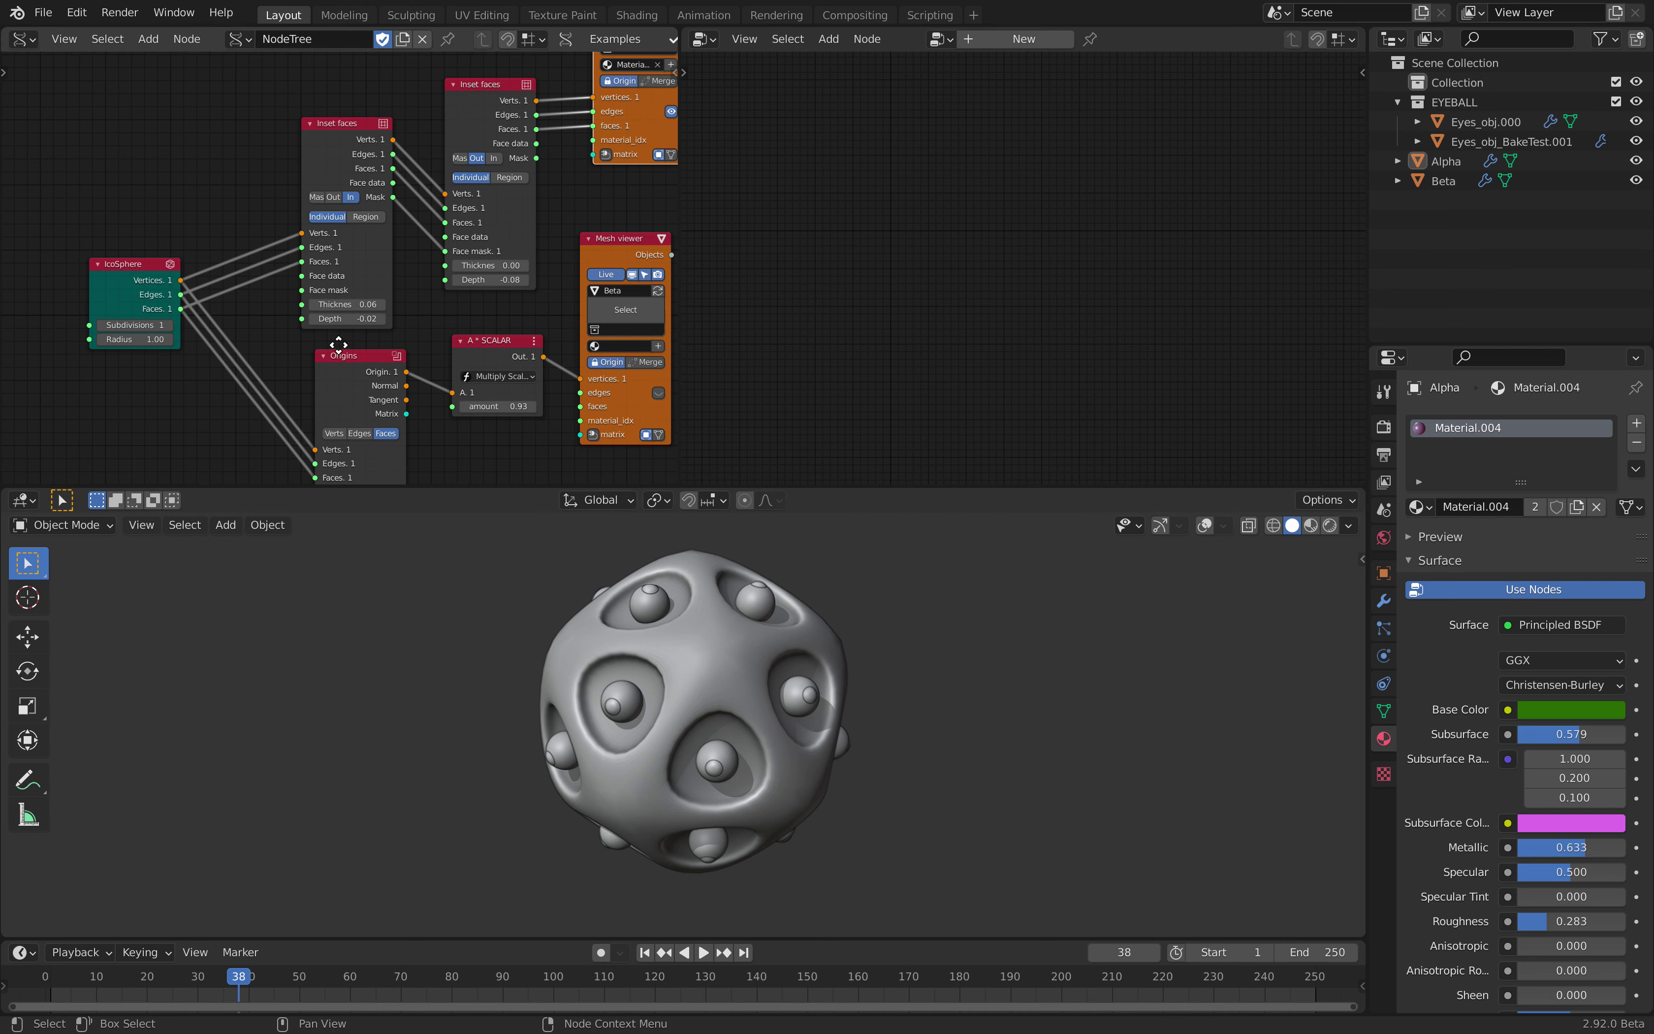
Reposition the Origins and IcoSphere nodes slightly in the node tree.
{"action": "middle_click_drag", "start_coordinate": [347, 356], "coordinate": [328, 327]}
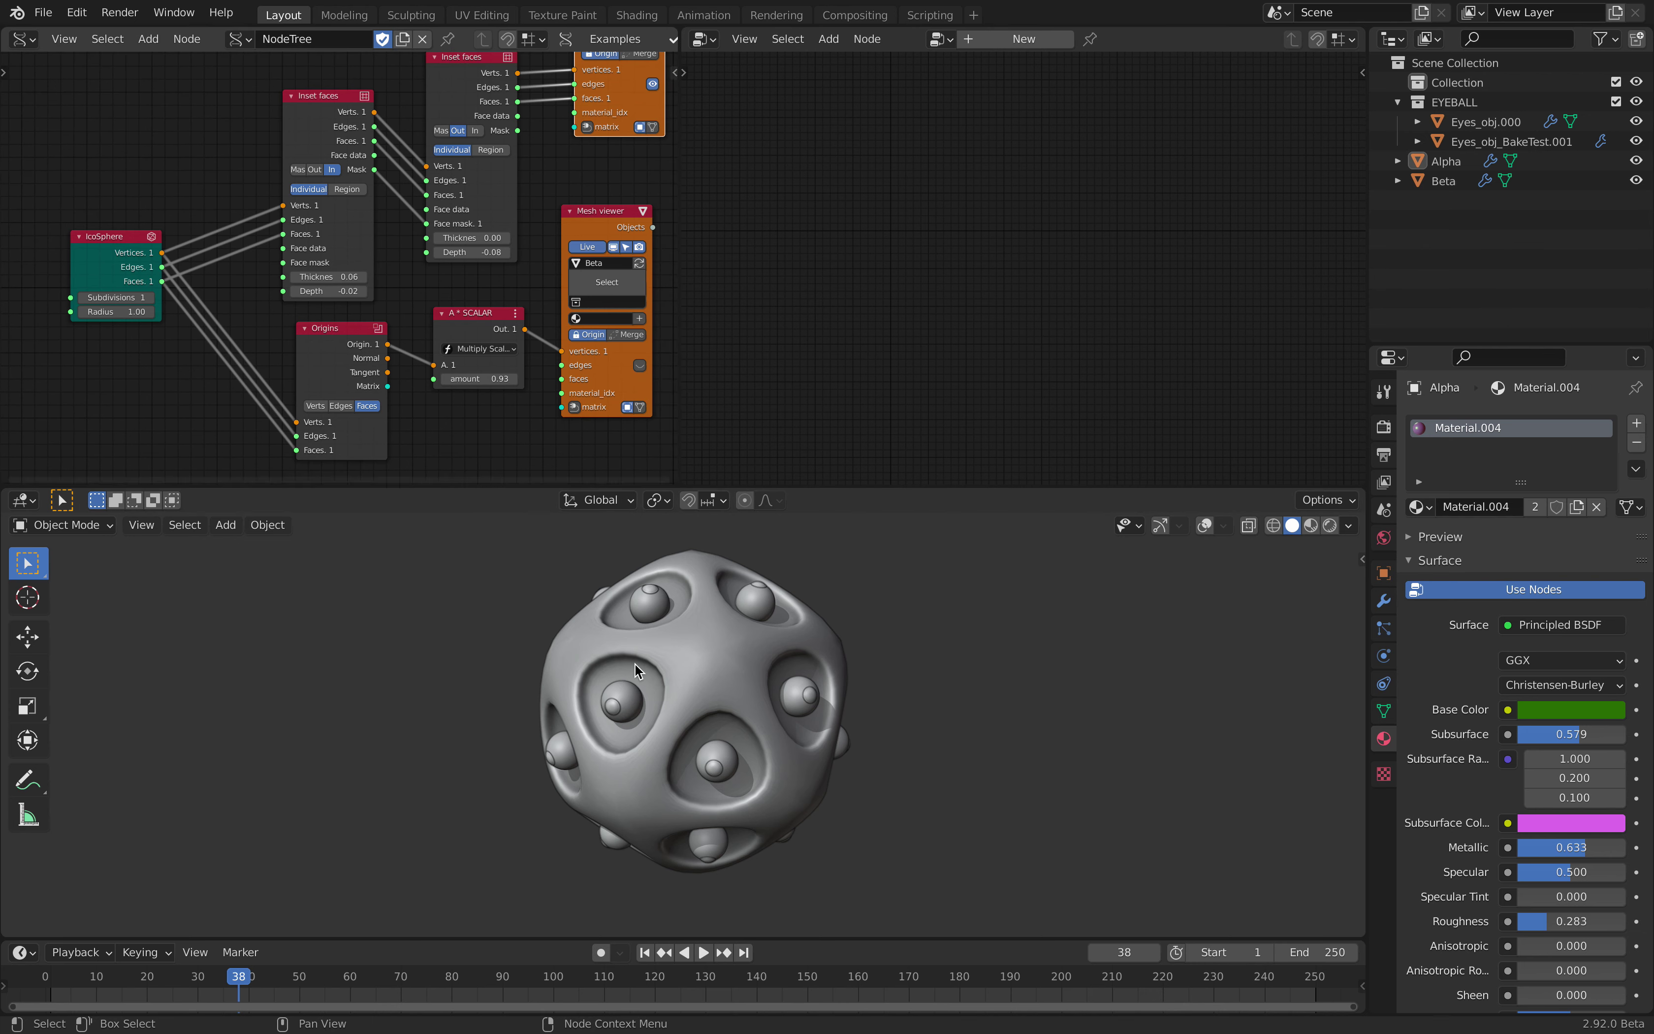
{"action": "left_click_drag", "start_coordinate": [330, 340], "coordinate": [325, 338]}
{"action": "left_click_drag", "start_coordinate": [110, 239], "coordinate": [116, 243]}
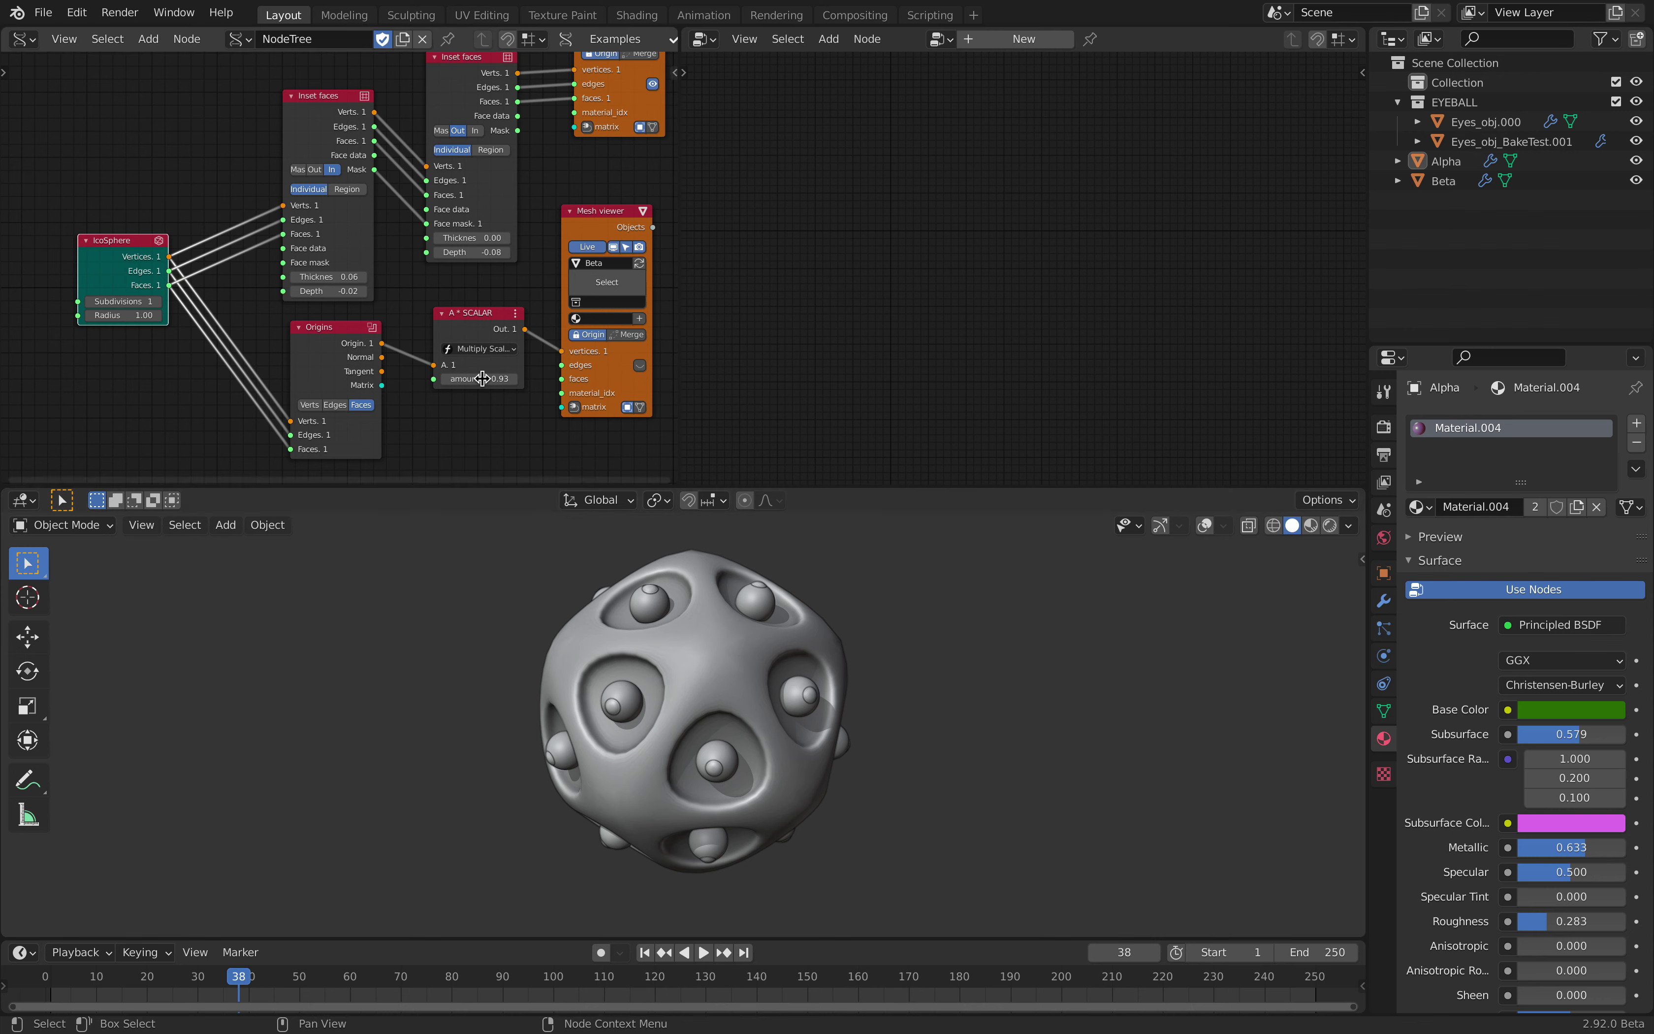
Set the A * SCALAR node's amount to 0.87 to sink the eyeballs deeper into their sockets.
{"action": "mouse_move", "coordinate": [478, 378]}
{"action": "left_mouse_down"}
{"action": "mouse_move", "coordinate": [502, 378]}
{"action": "mouse_move", "coordinate": [468, 378]}
{"action": "left_mouse_up"}
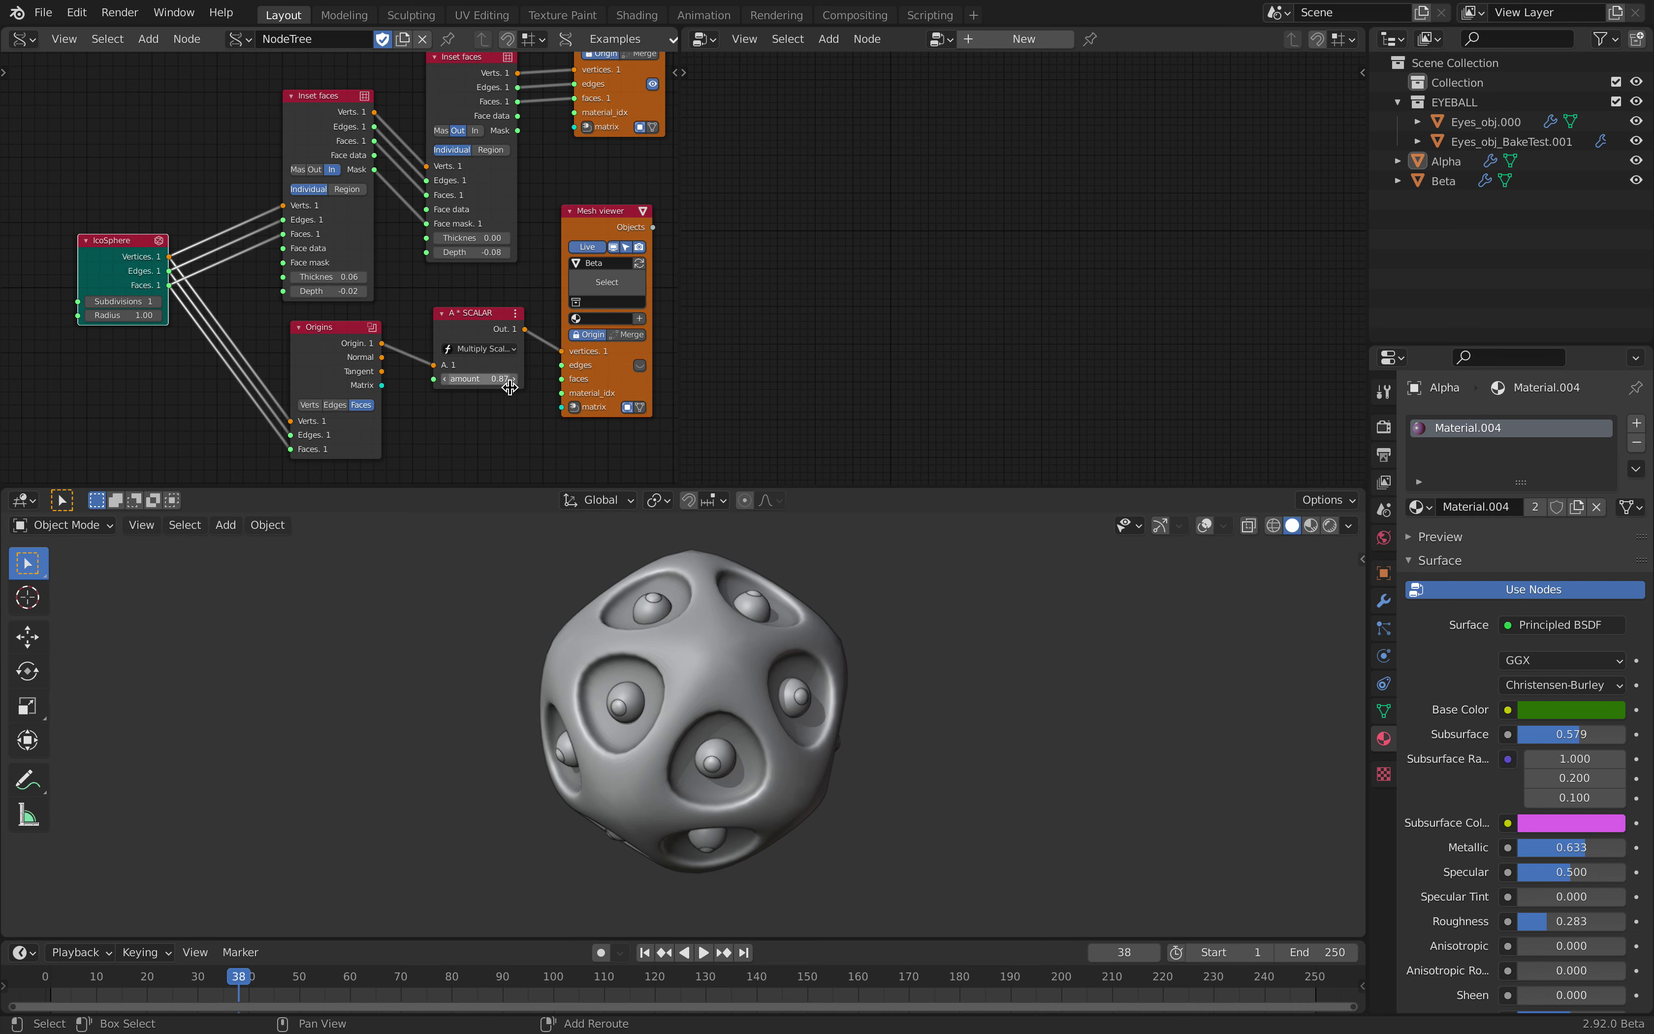
{"action": "middle_click_drag", "start_coordinate": [748, 658], "coordinate": [752, 659]}
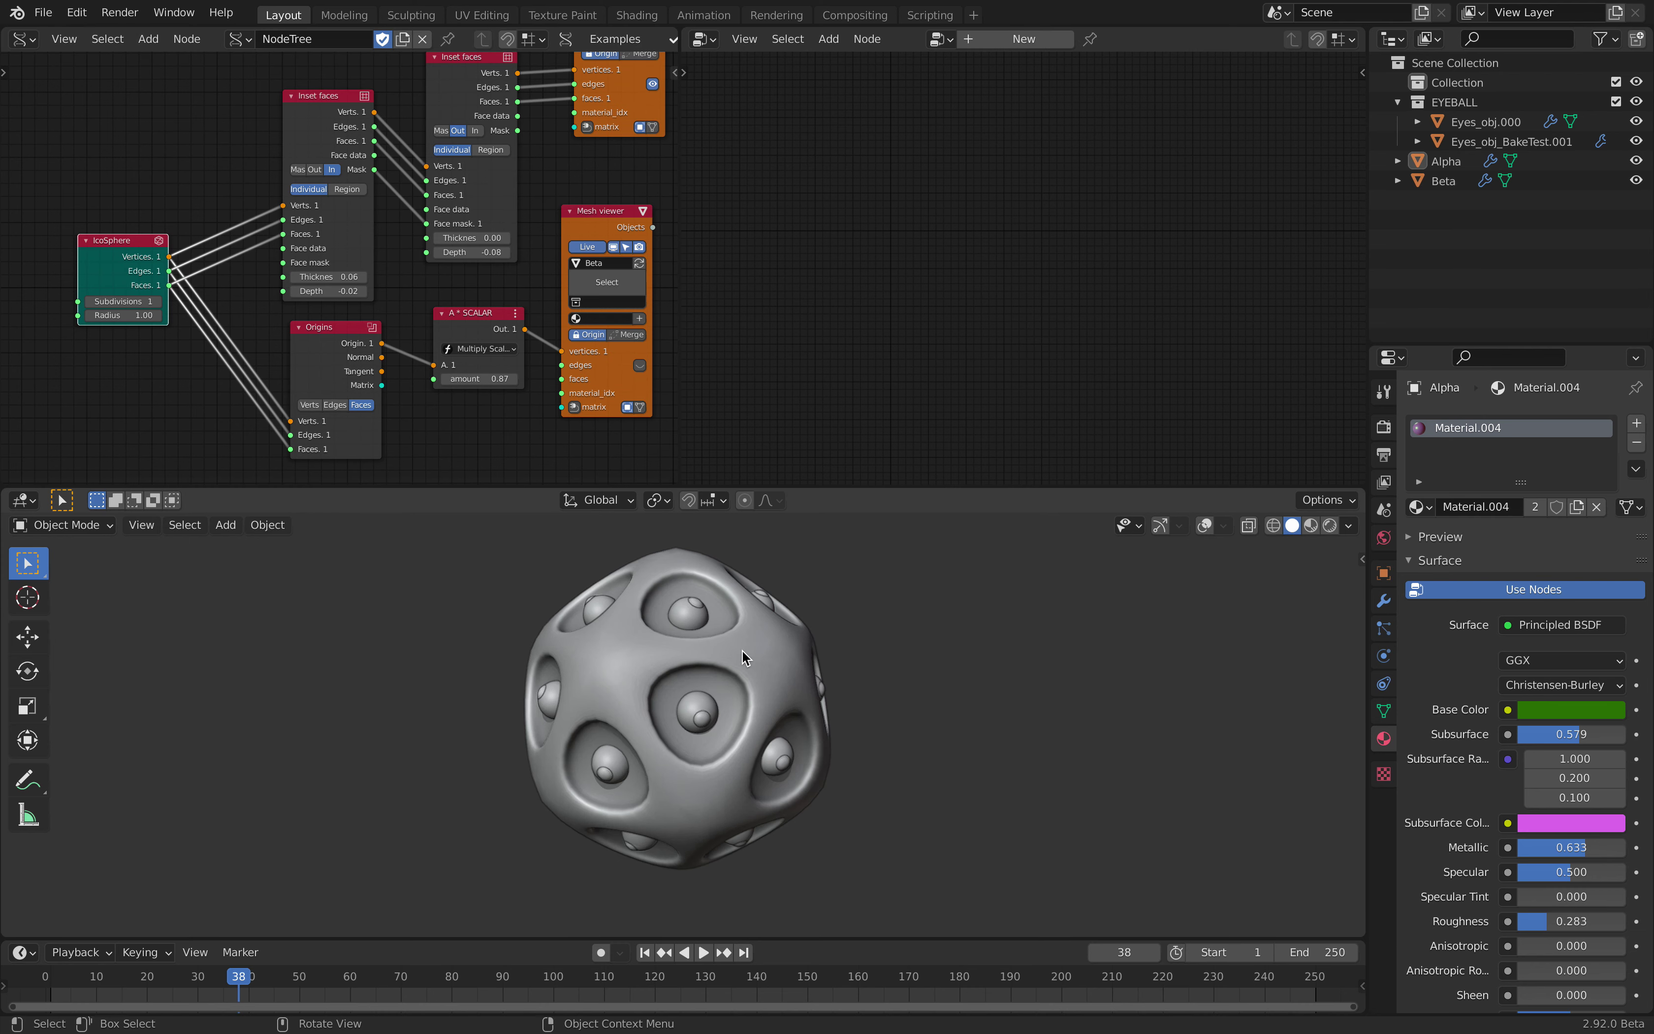
Play the animation briefly to watch the eyeballs move, and stop it.
{"action": "key", "text": "space"}
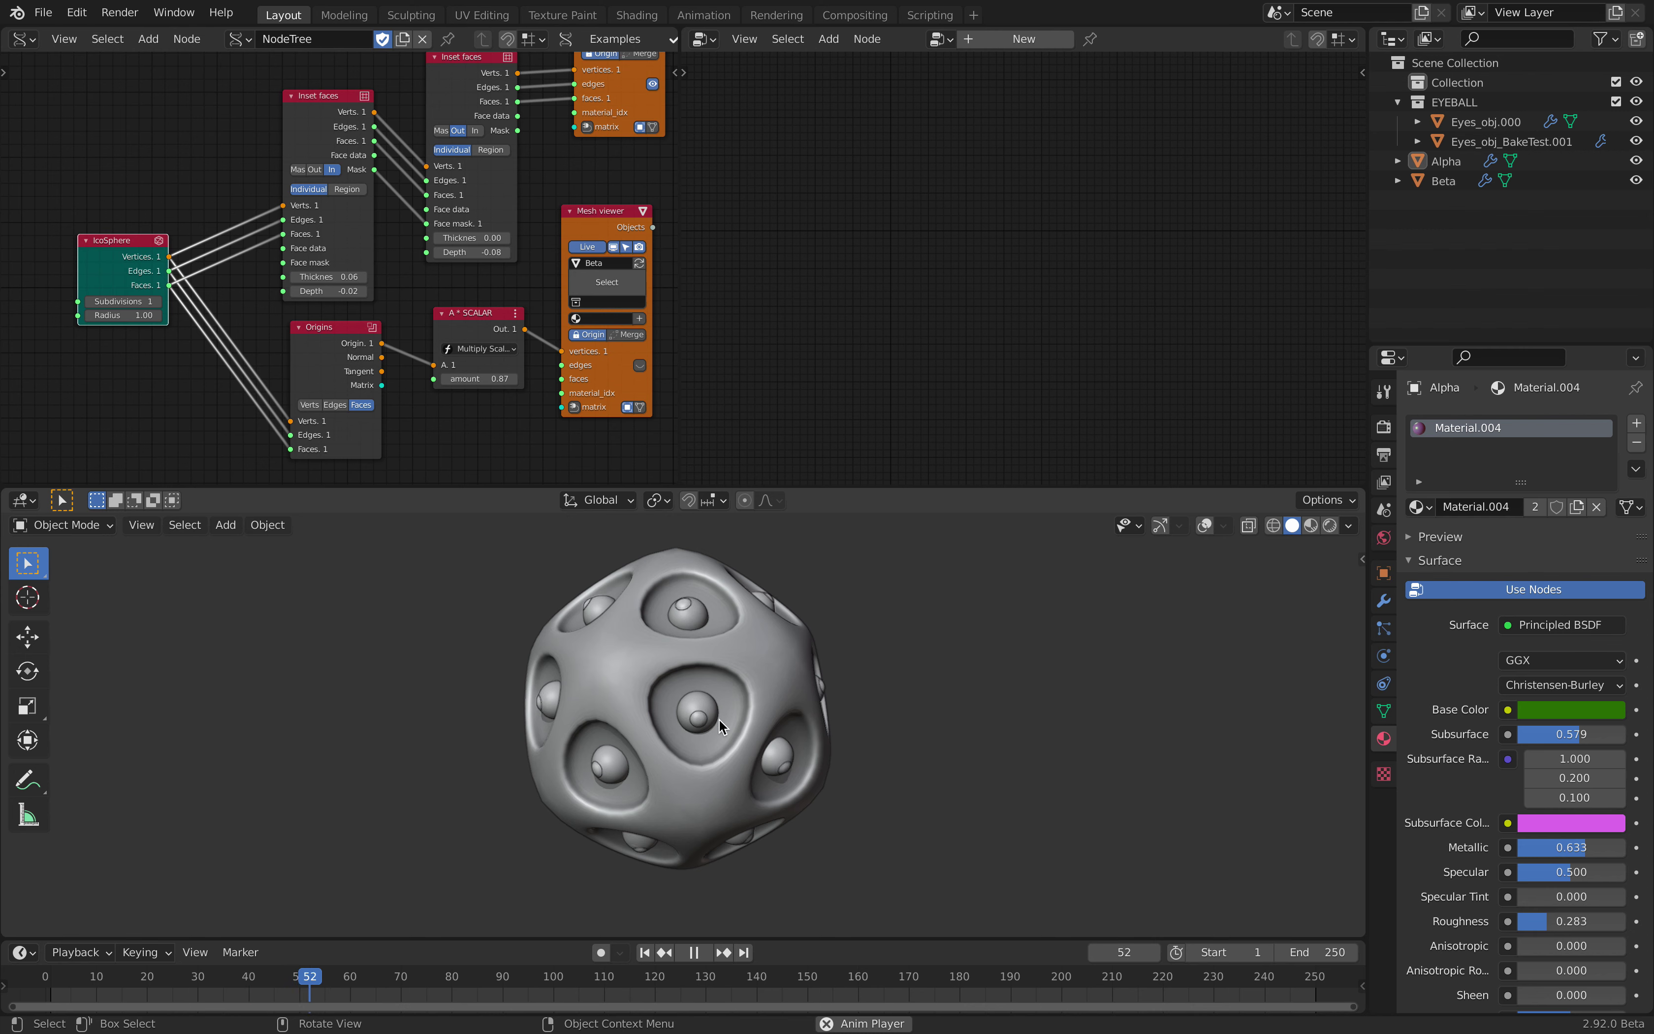
{"action": "key", "text": "space"}
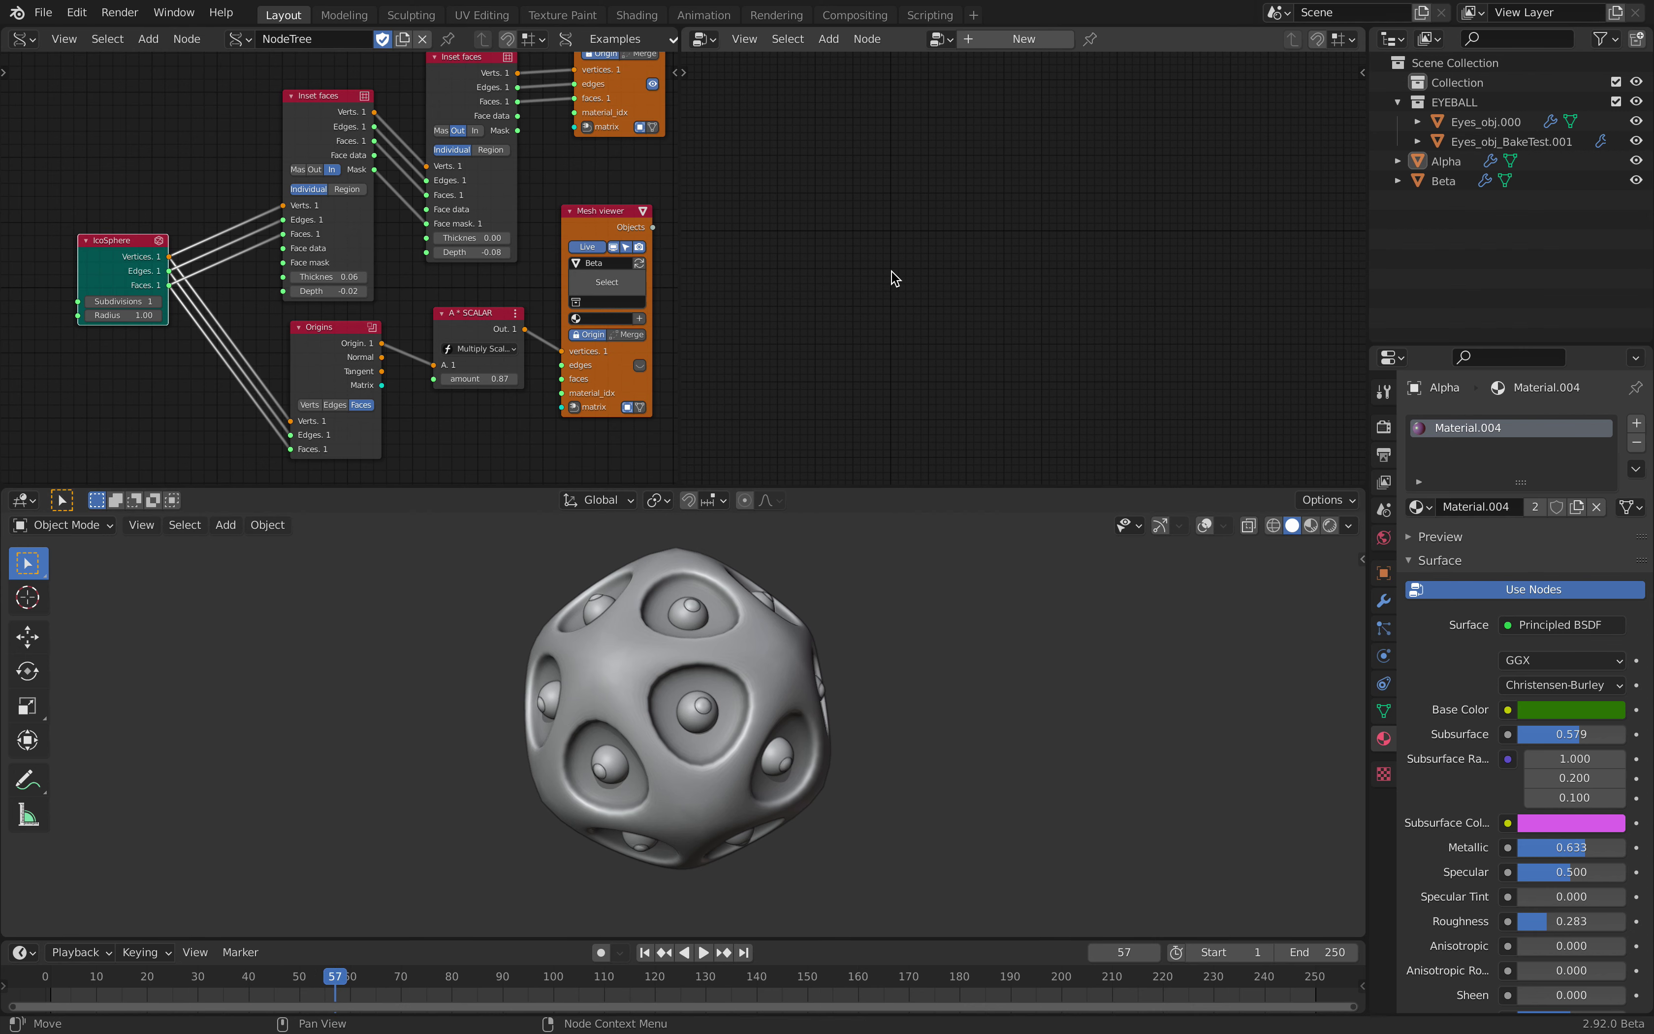
Select the Beta object to show its geometry nodes and widen the Geometry Nodes editor.
{"action": "left_click", "coordinate": [1444, 180]}
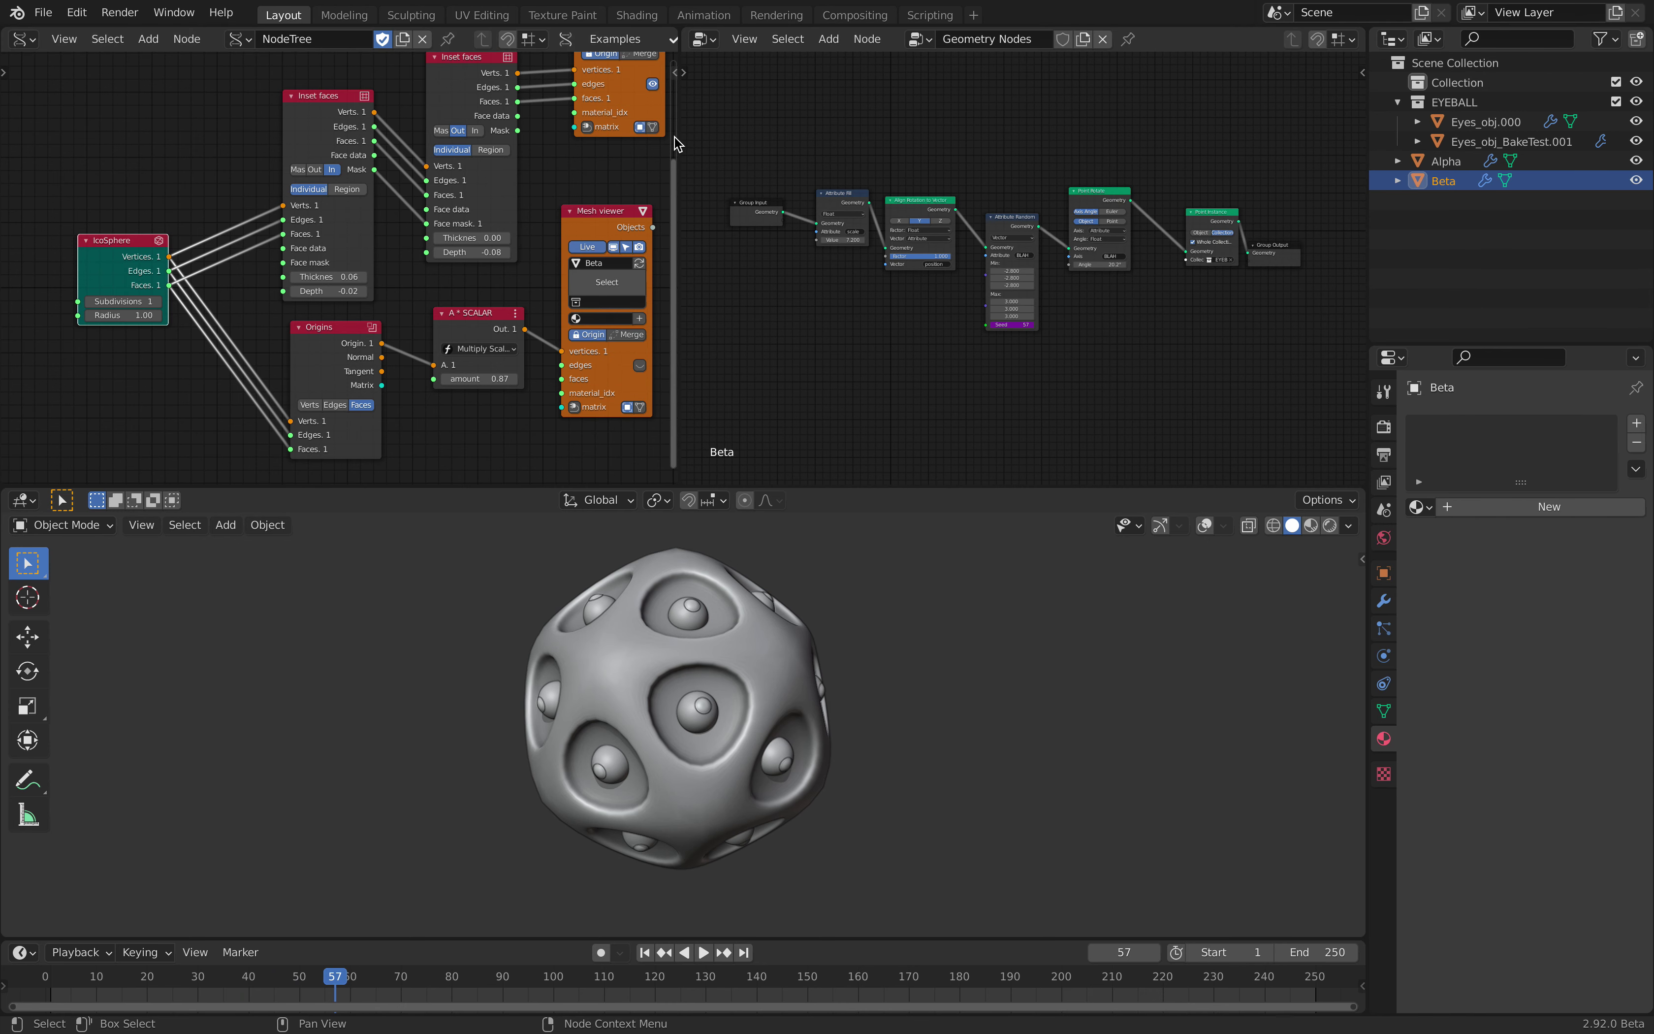
{"action": "left_click_drag", "start_coordinate": [681, 136], "coordinate": [399, 160]}
{"action": "scroll", "coordinate": [581, 200], "scroll_direction": "up", "scroll_amount": 3}
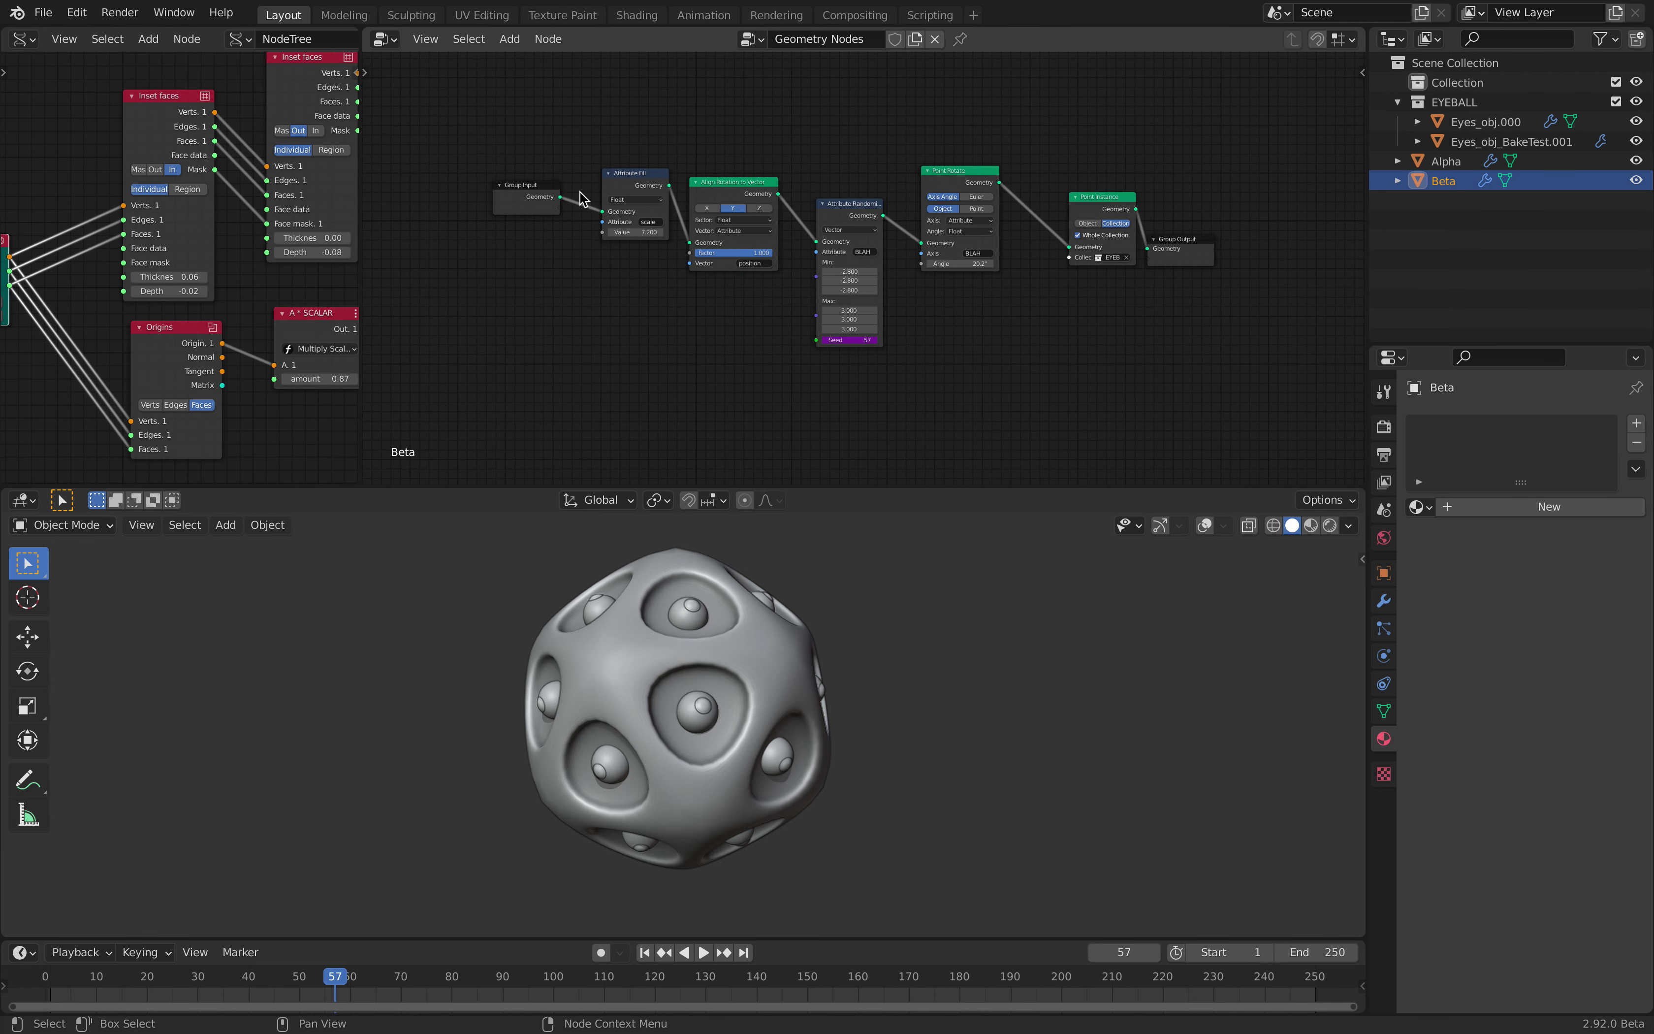
Set the Point Rotate node's angle to about -7°.
{"action": "scroll", "coordinate": [722, 185], "scroll_direction": "down", "scroll_amount": 2}
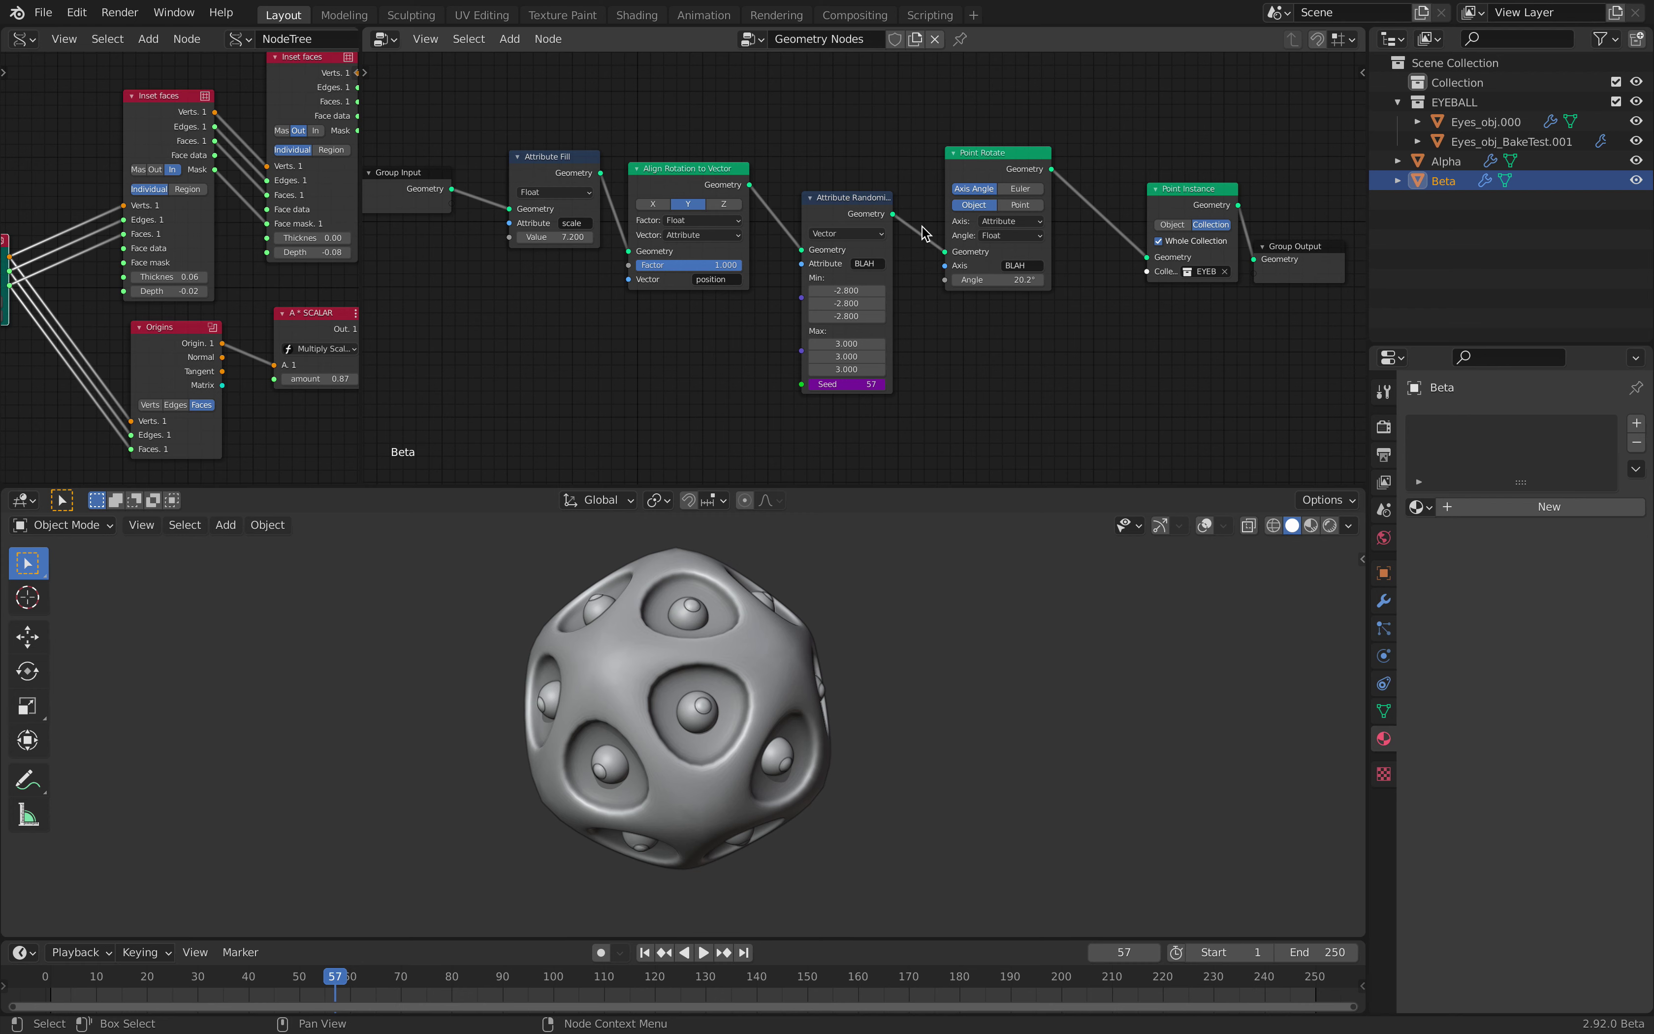
{"action": "left_click_drag", "start_coordinate": [973, 280], "coordinate": [1000, 321]}
Try to edit the Attribute Randomize node's driven seed directly, and scrub the timeline to frame 102.
{"action": "left_click", "coordinate": [840, 390]}
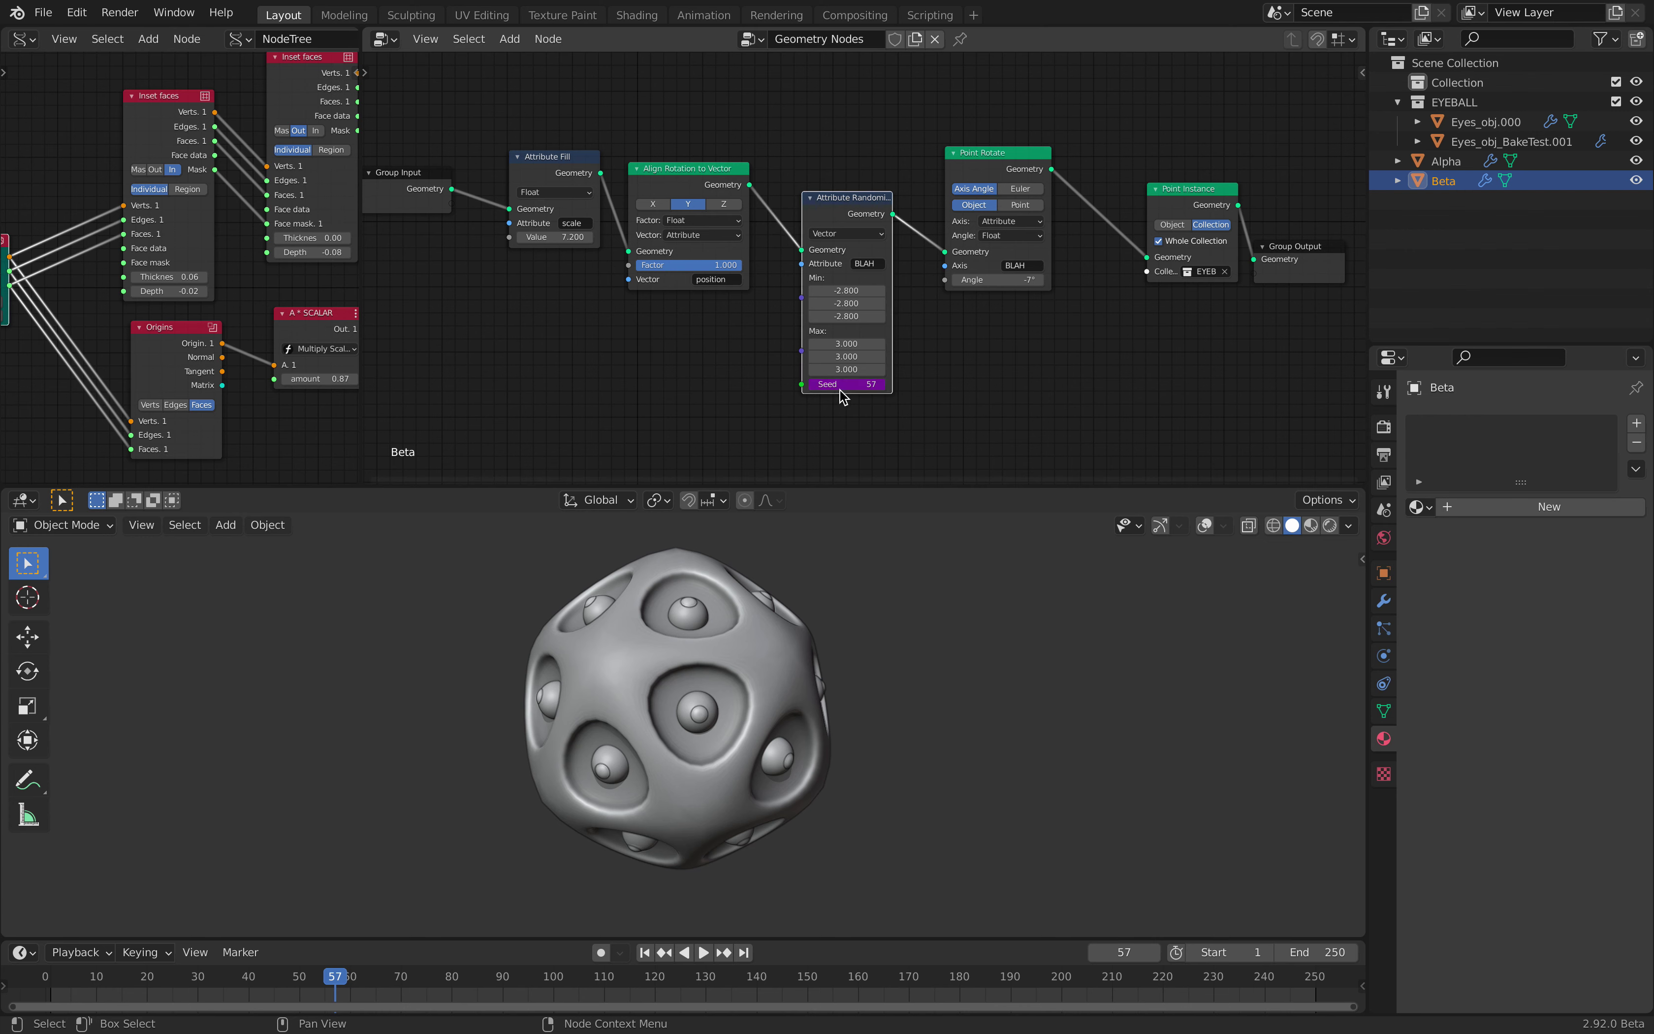
{"action": "left_click_drag", "start_coordinate": [833, 387], "coordinate": [848, 386]}
{"action": "left_click", "coordinate": [570, 978]}
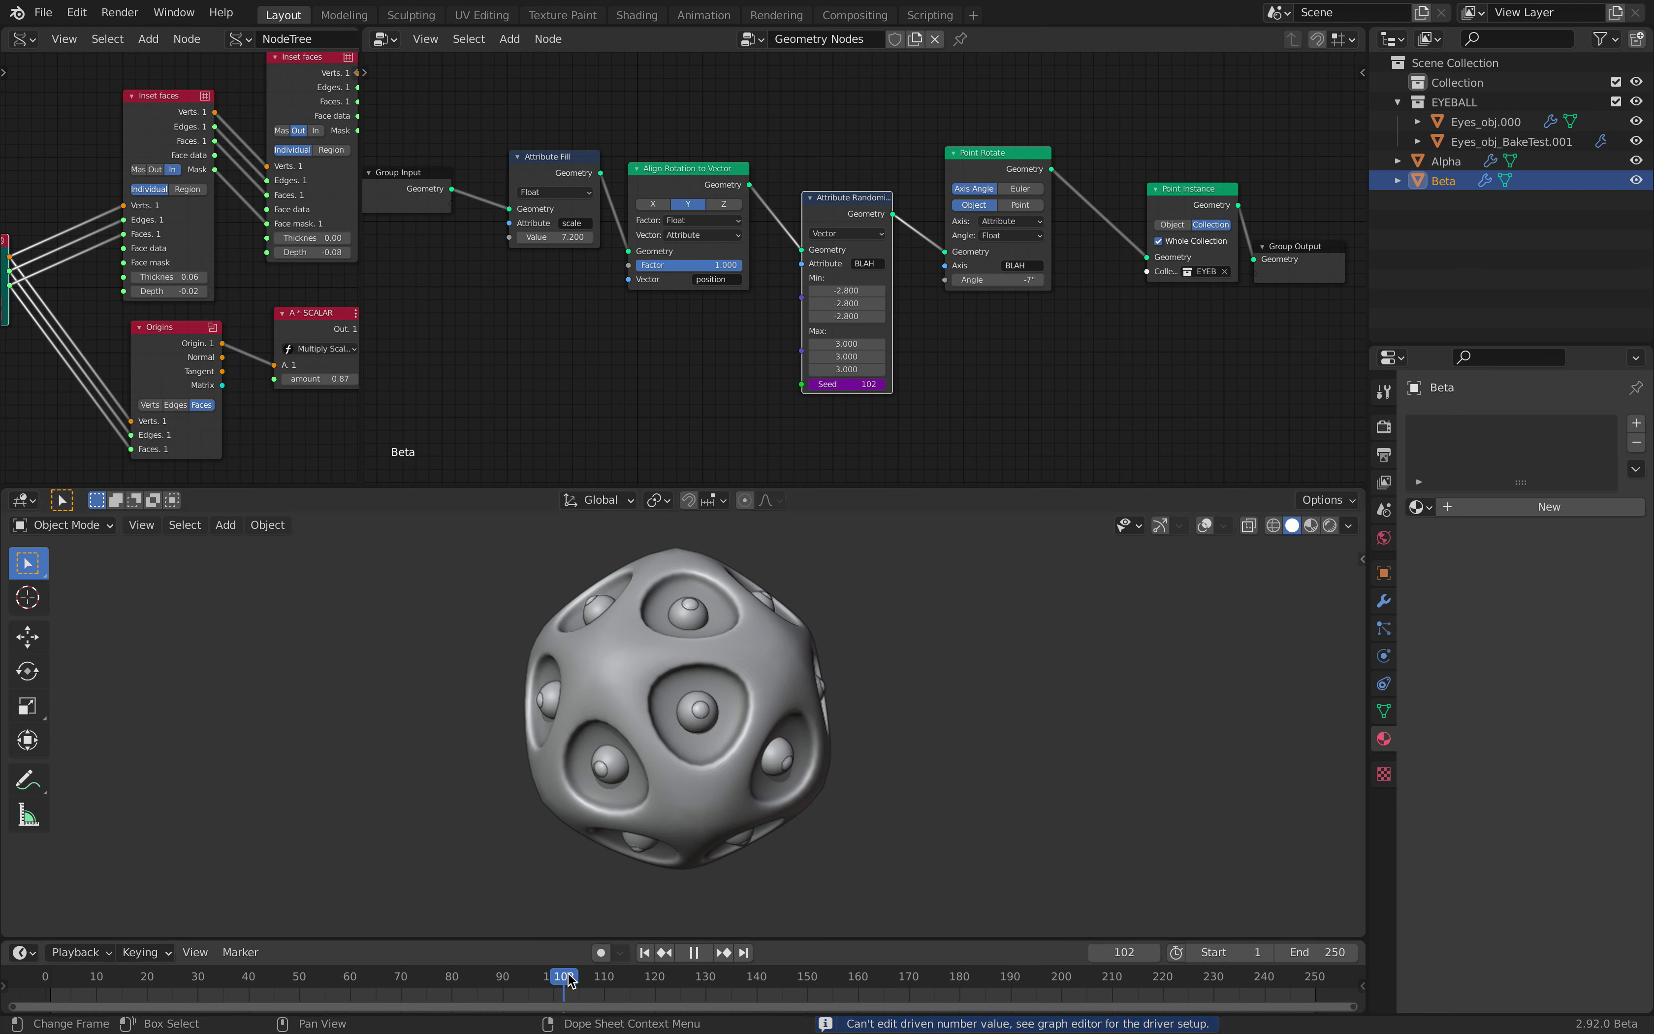
Check the driver expression behind the Attribute Randomize node's seed and scrub the timeline to frame 95.
{"action": "left_click_drag", "start_coordinate": [625, 978], "coordinate": [671, 978]}
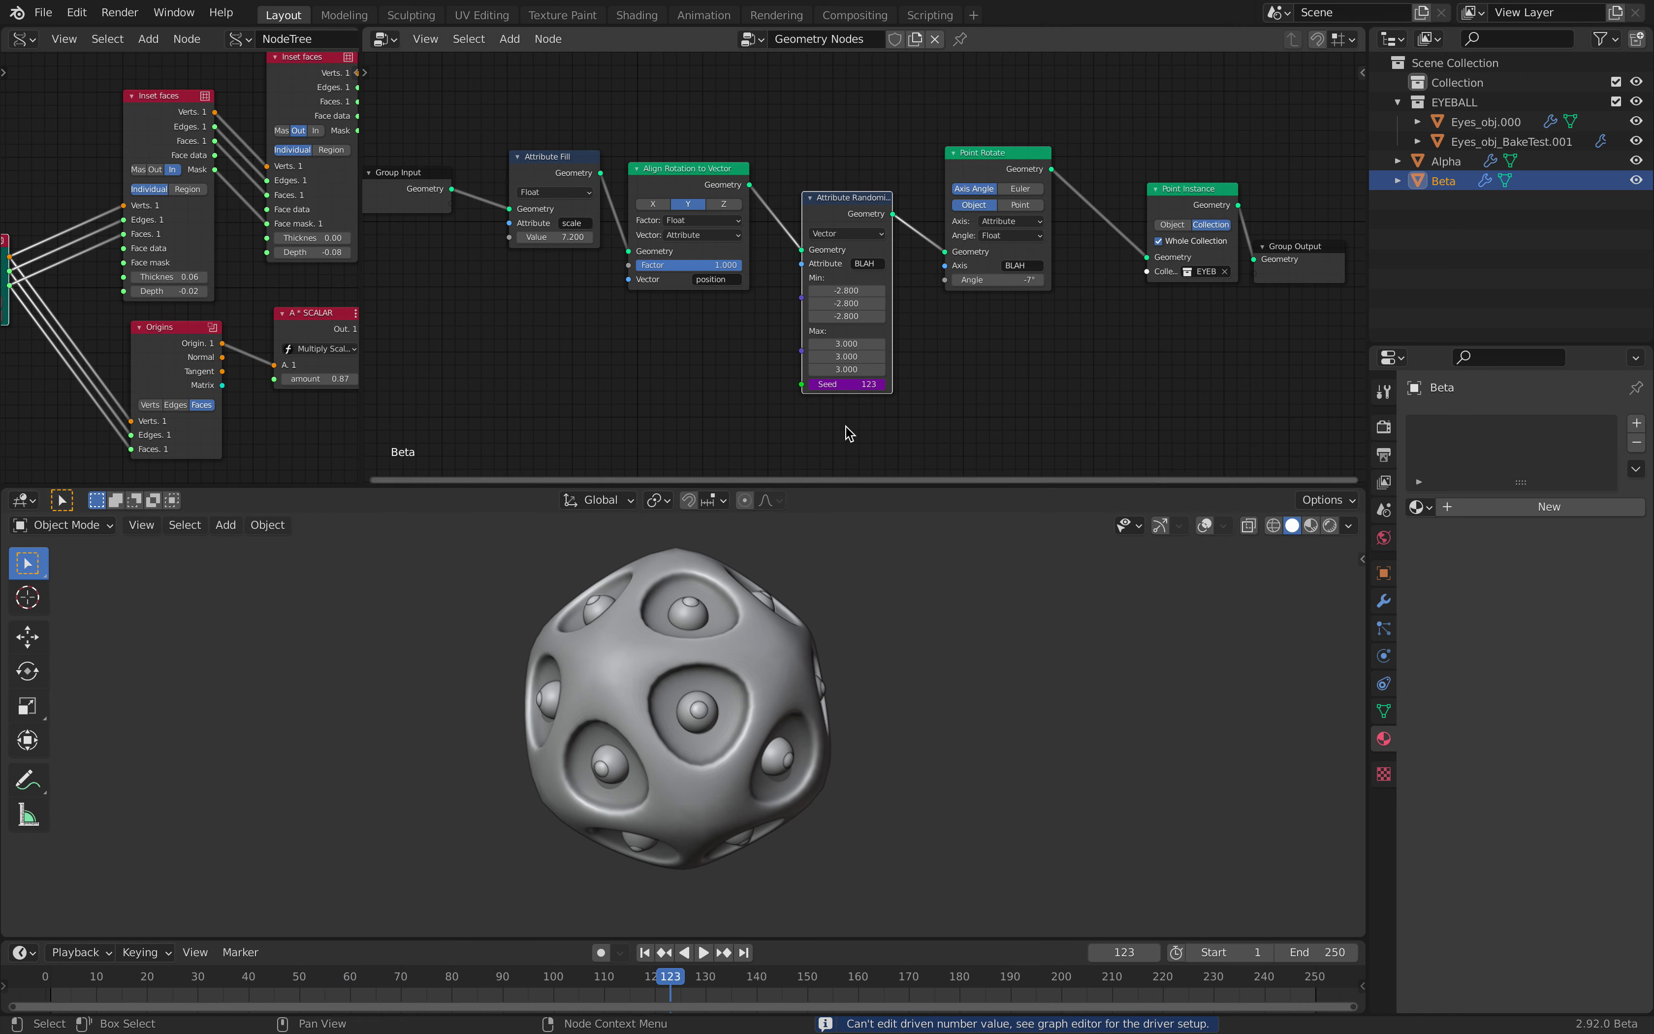
{"action": "left_click", "coordinate": [837, 385]}
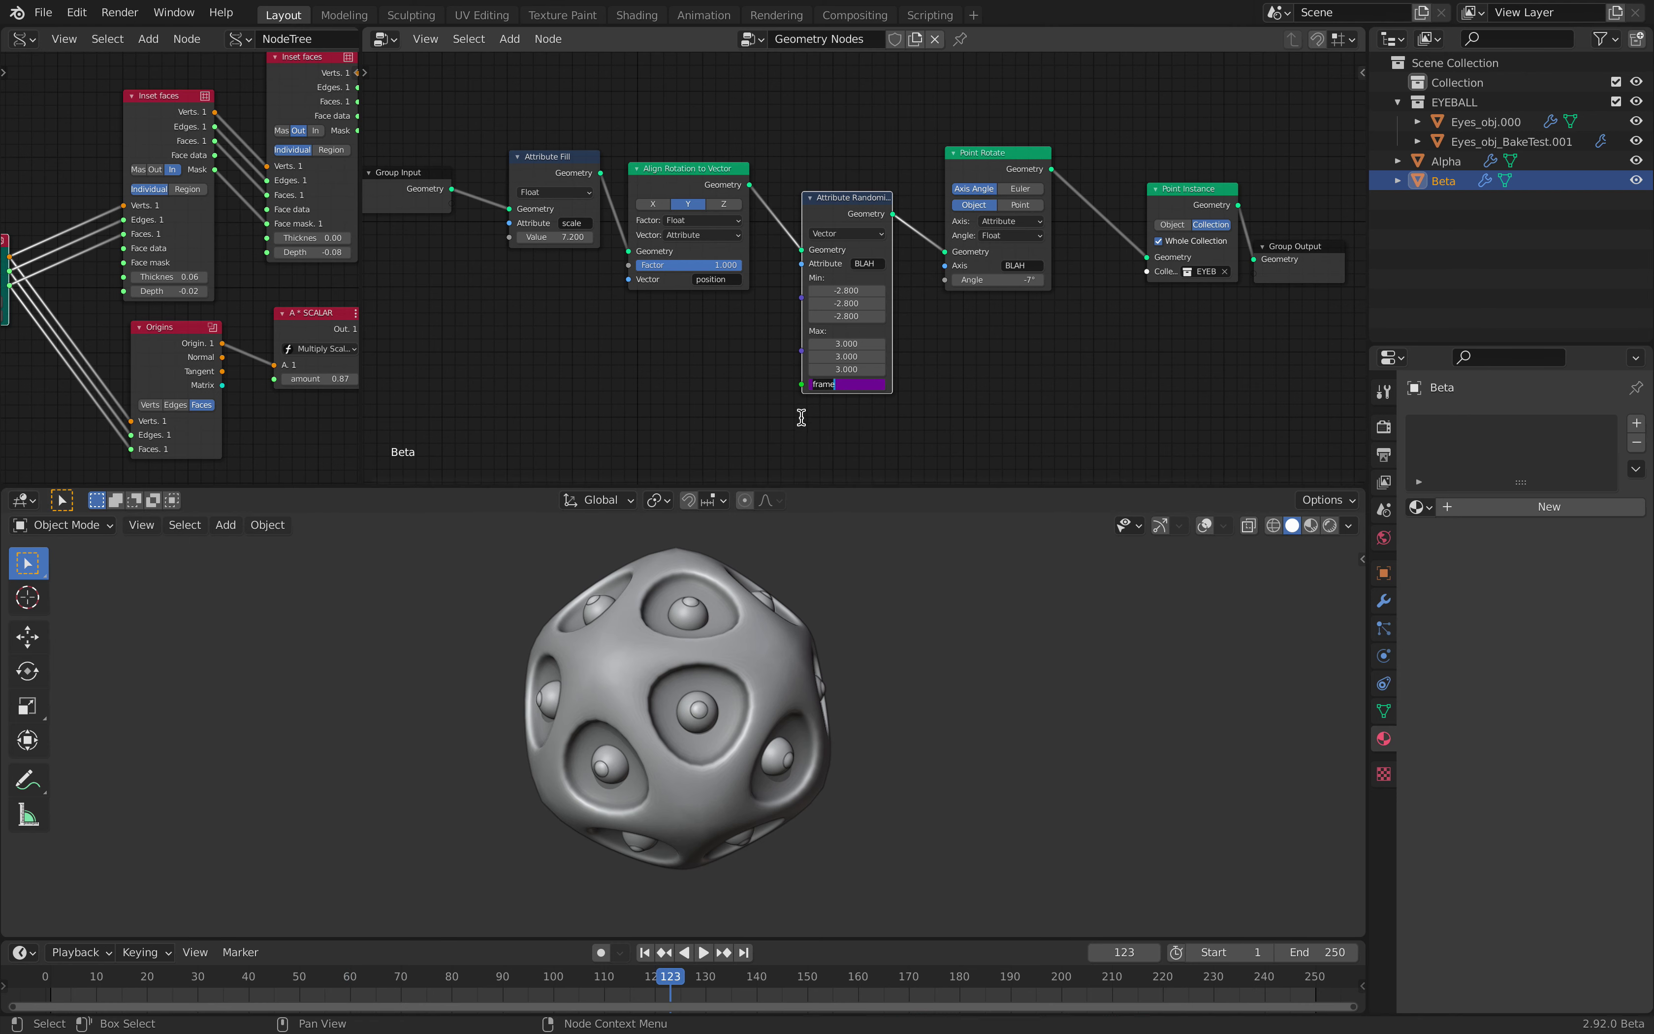
{"action": "left_click", "coordinate": [781, 391]}
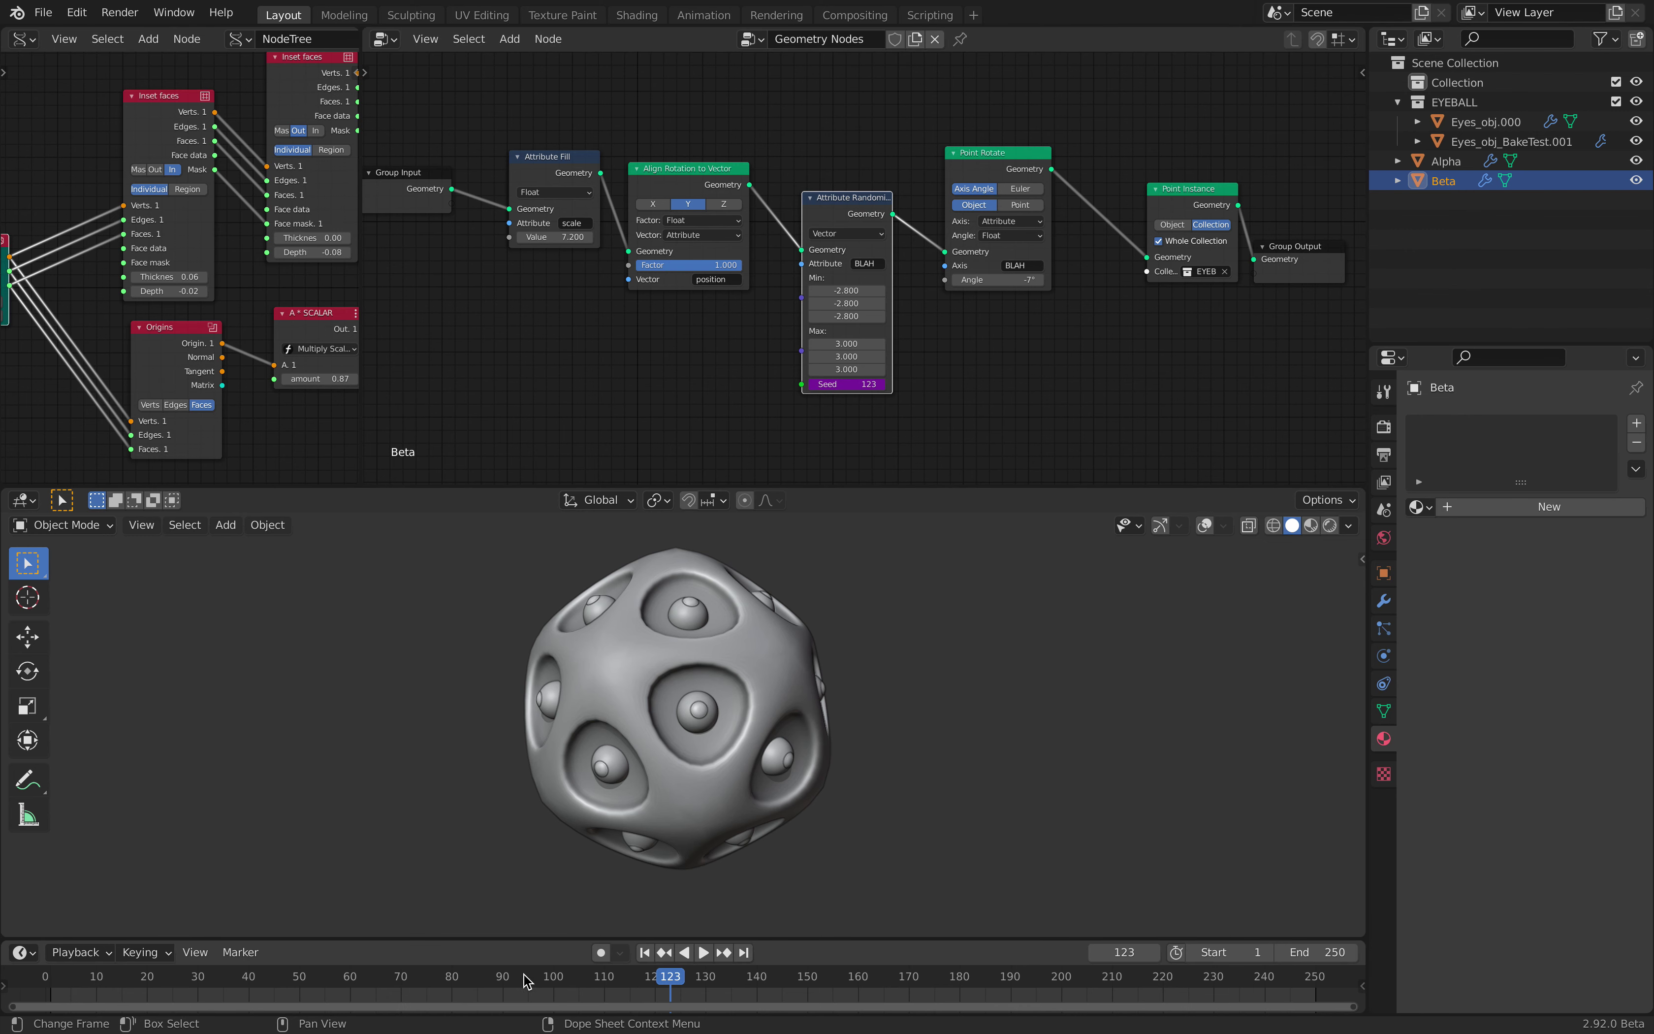
{"action": "mouse_move", "coordinate": [524, 973]}
{"action": "left_mouse_down"}
{"action": "mouse_move", "coordinate": [334, 950]}
{"action": "mouse_move", "coordinate": [528, 951]}
{"action": "left_mouse_up"}
{"action": "left_click_drag", "start_coordinate": [439, 181], "coordinate": [451, 180]}
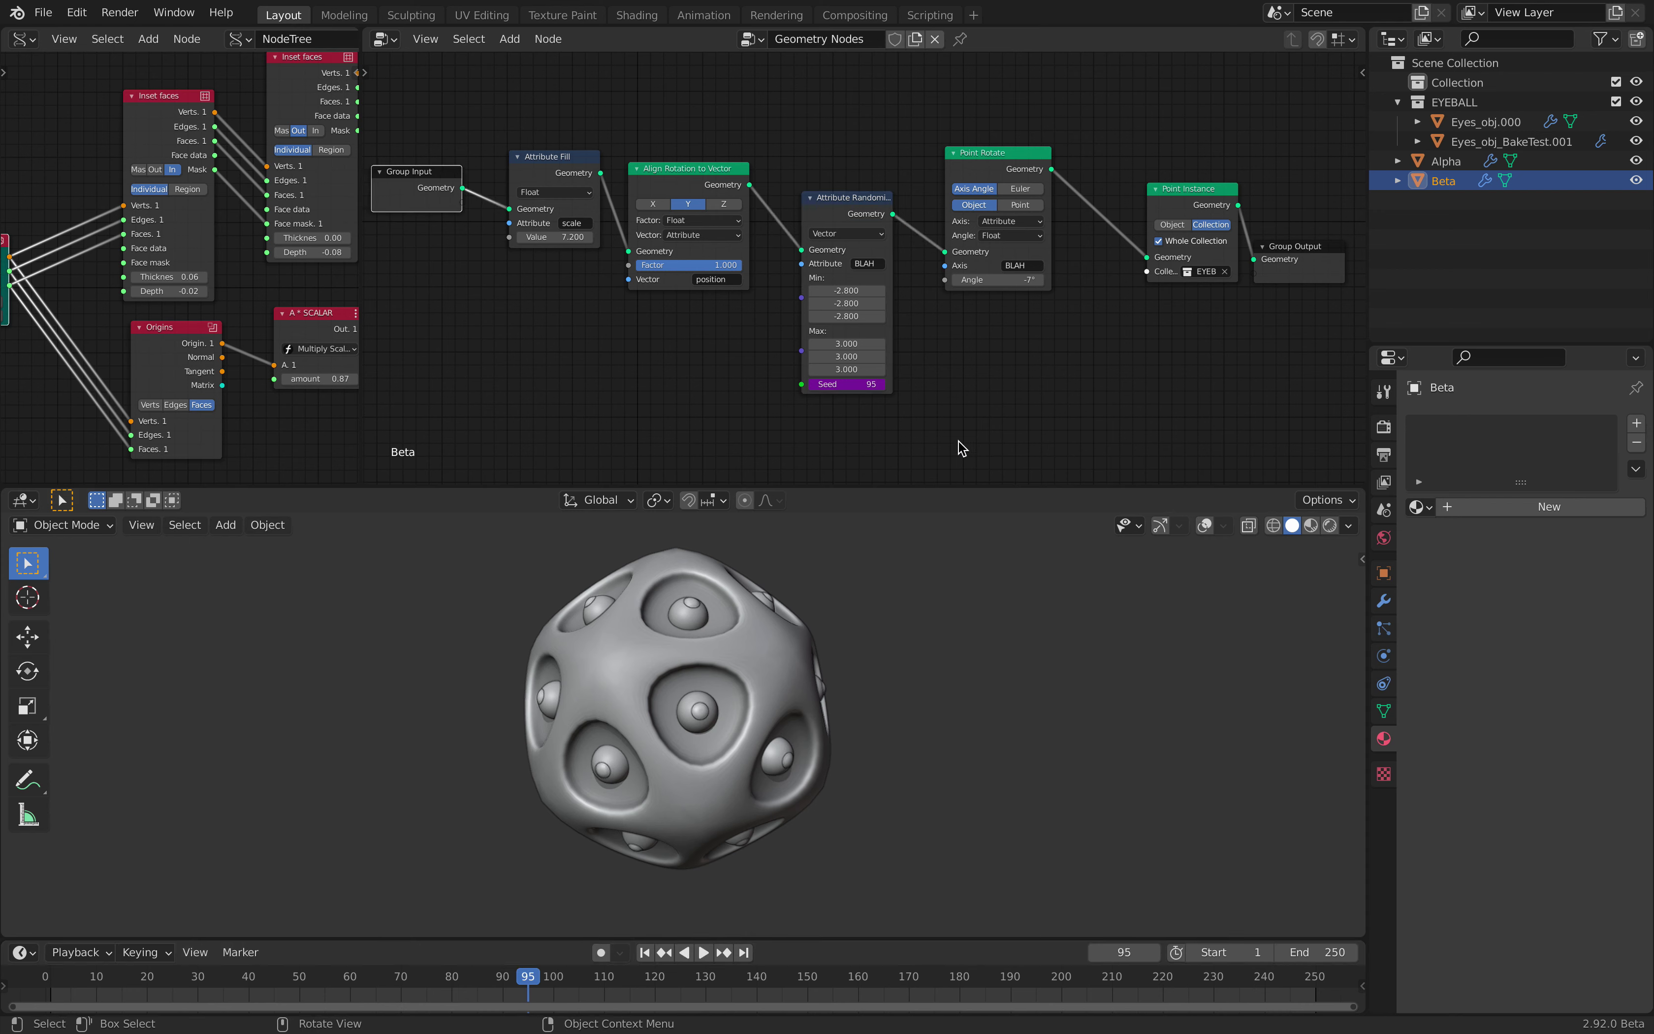
Collapse the EYEBALL collection in the outliner and move the Point Instance and Group Output nodes slightly closer to Point Rotate.
{"action": "left_click", "coordinate": [1465, 109]}
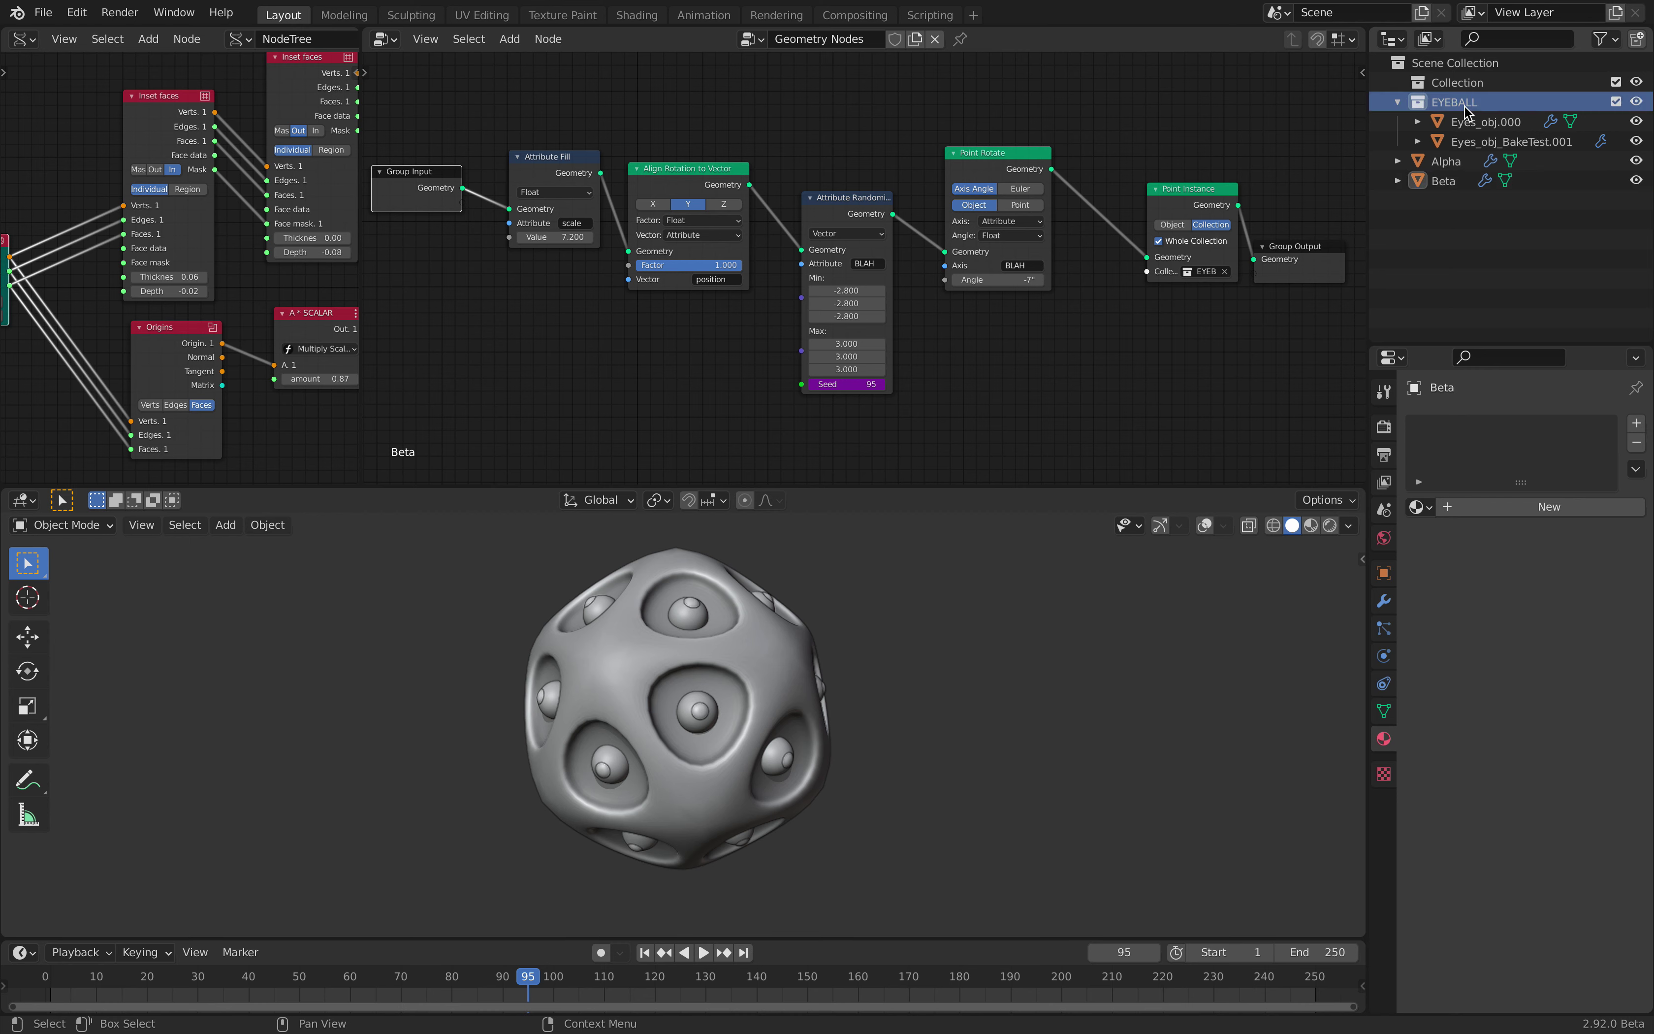
{"action": "left_click", "coordinate": [1399, 103]}
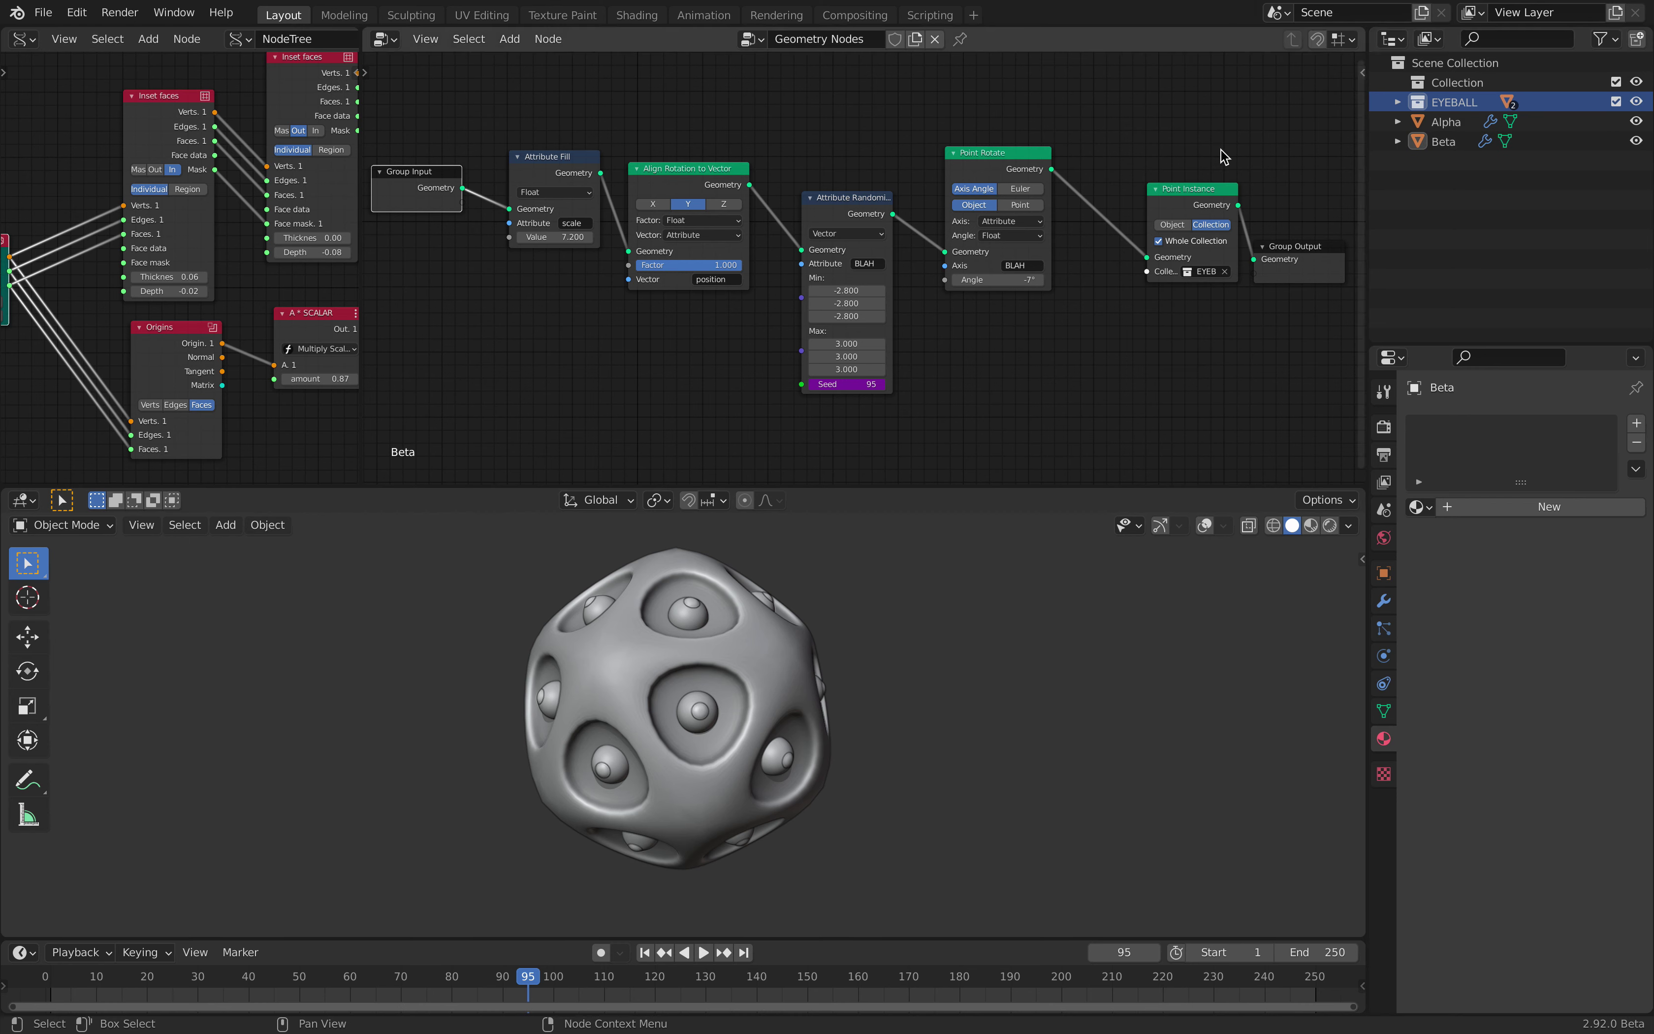
{"action": "left_click_drag", "start_coordinate": [1197, 192], "coordinate": [1163, 189]}
{"action": "left_click_drag", "start_coordinate": [1316, 261], "coordinate": [1307, 257]}
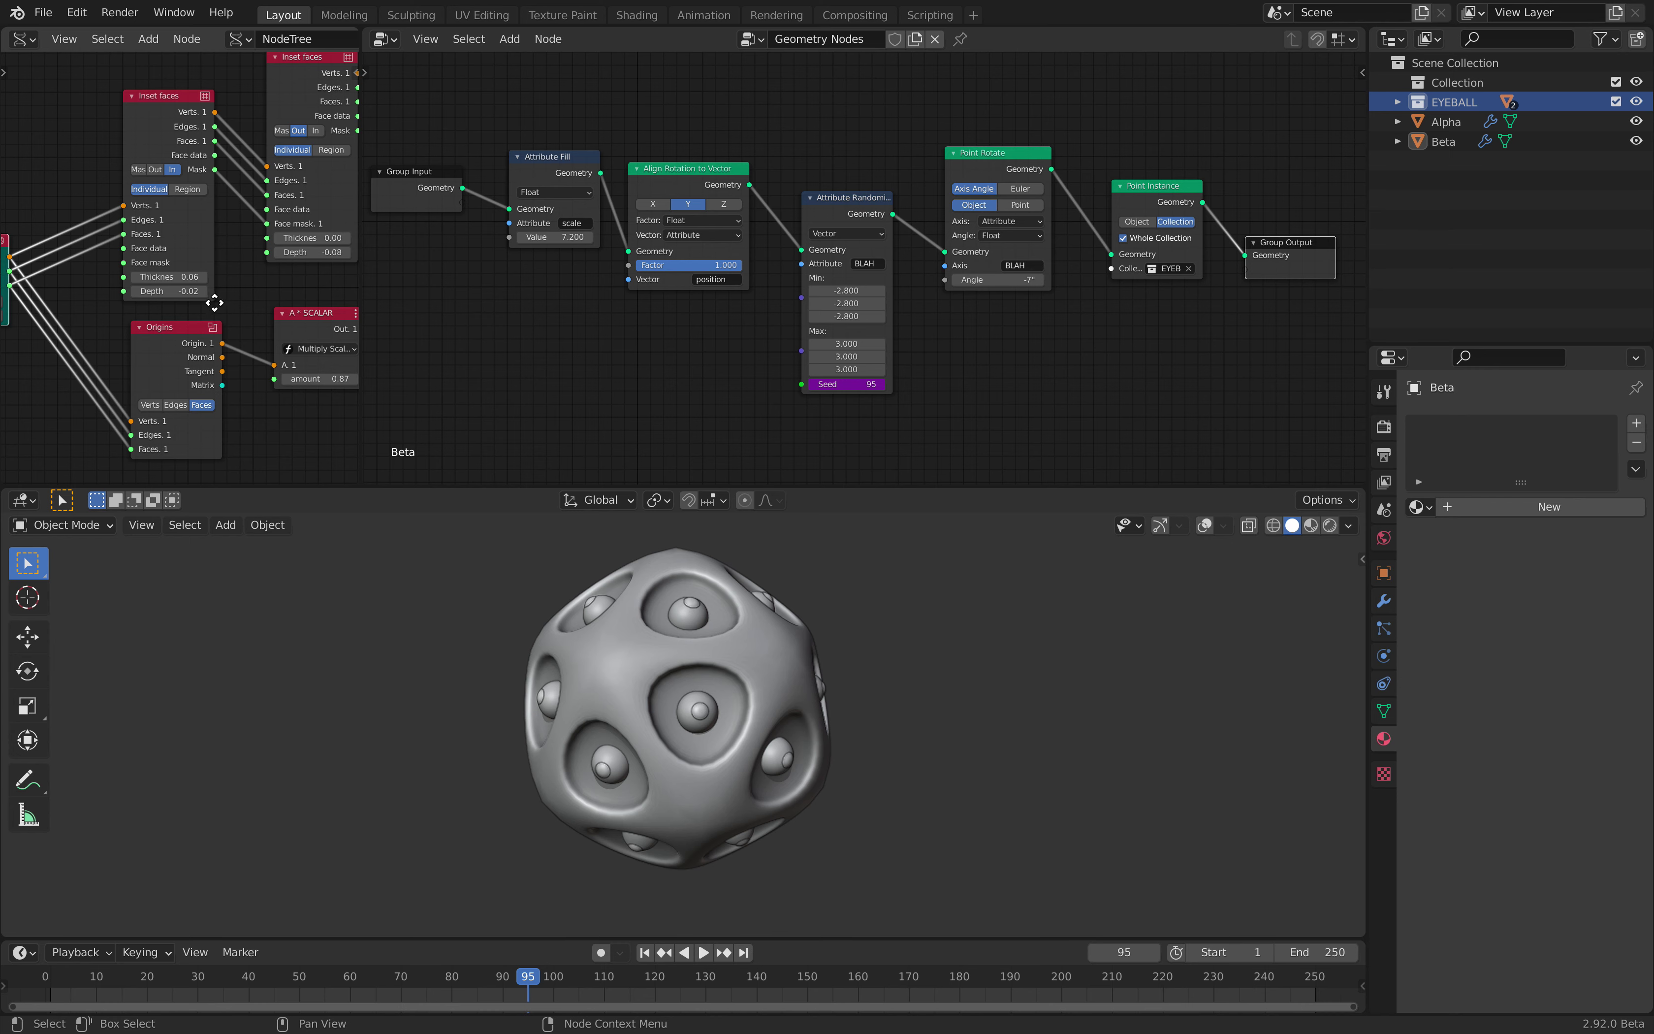
Try 3 subdivisions on the IcoSphere node, settle on 2, and increase the sphere's radius.
{"action": "middle_click_drag", "start_coordinate": [215, 302], "coordinate": [308, 286]}
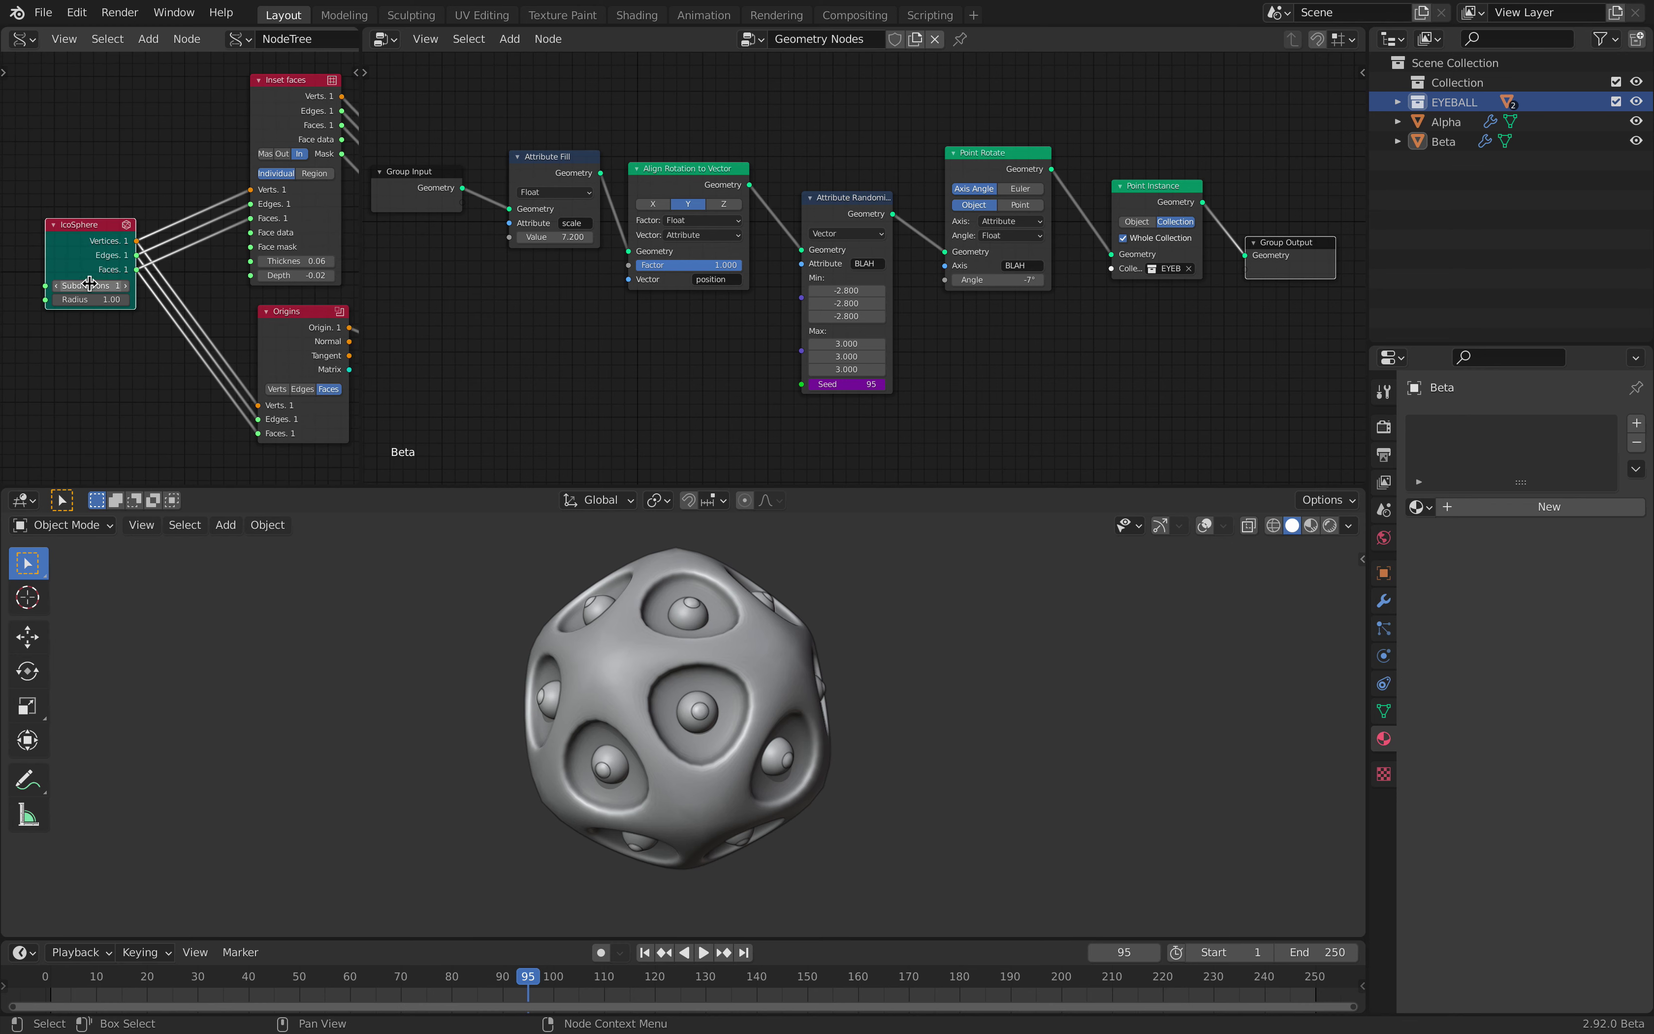
{"action": "left_click", "coordinate": [126, 287]}
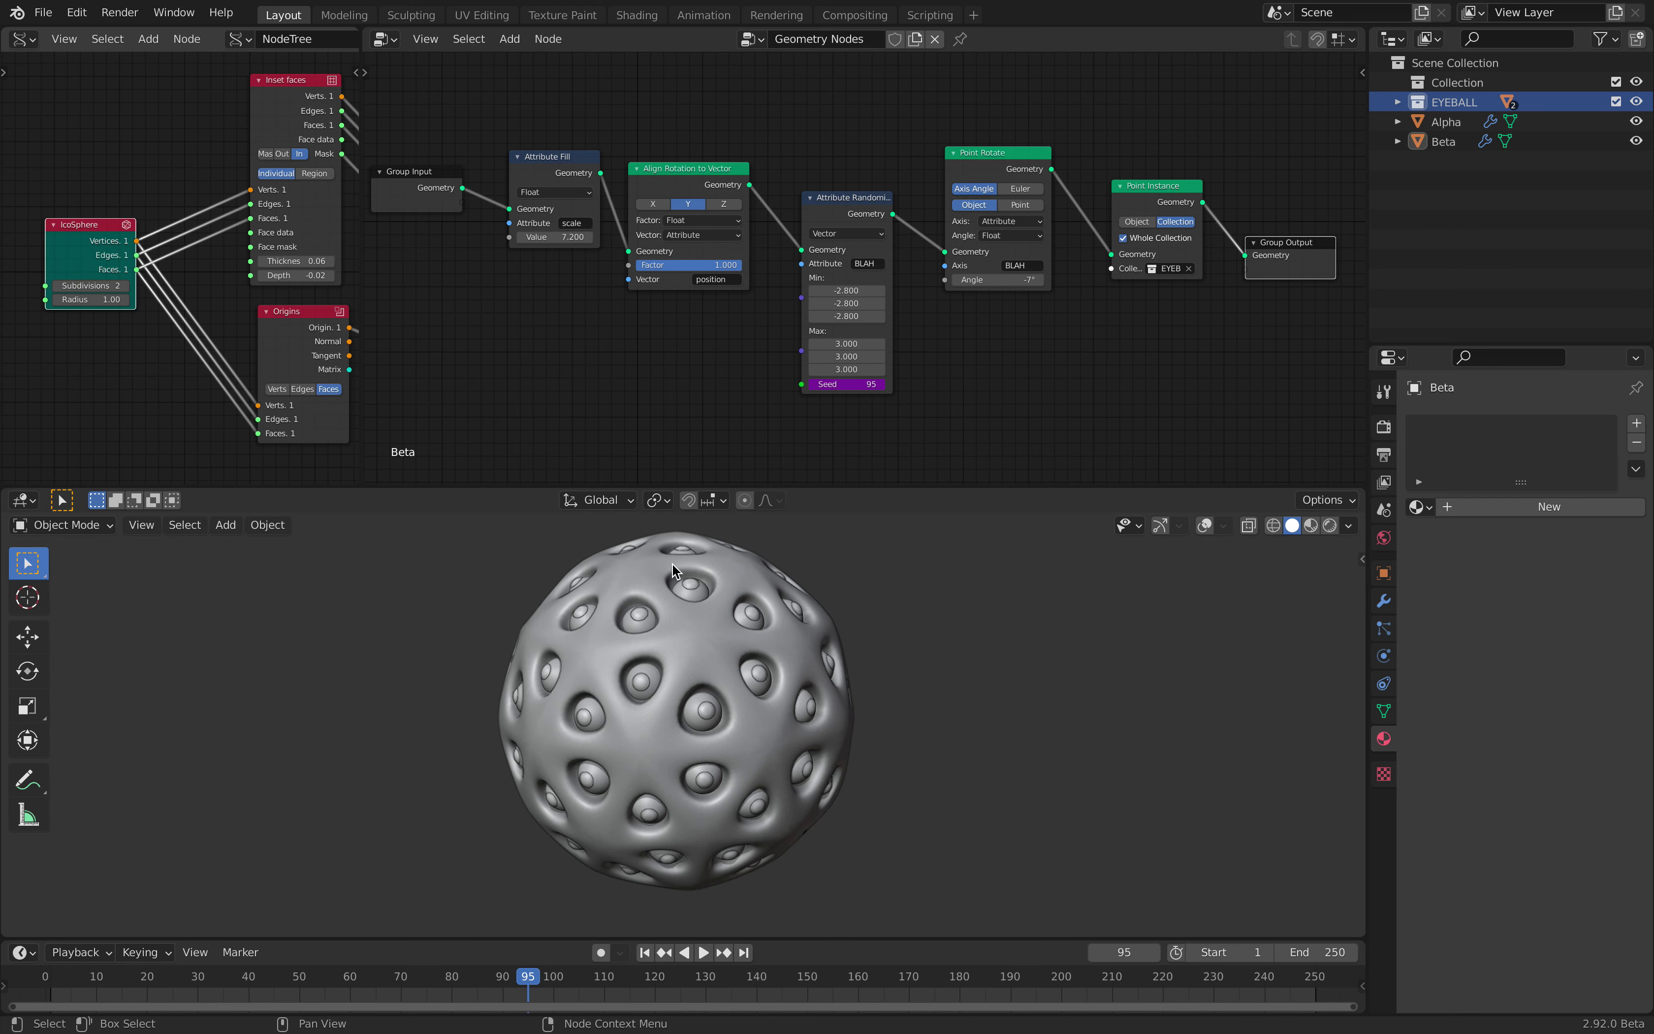
{"action": "middle_click_drag", "start_coordinate": [793, 608], "coordinate": [846, 617]}
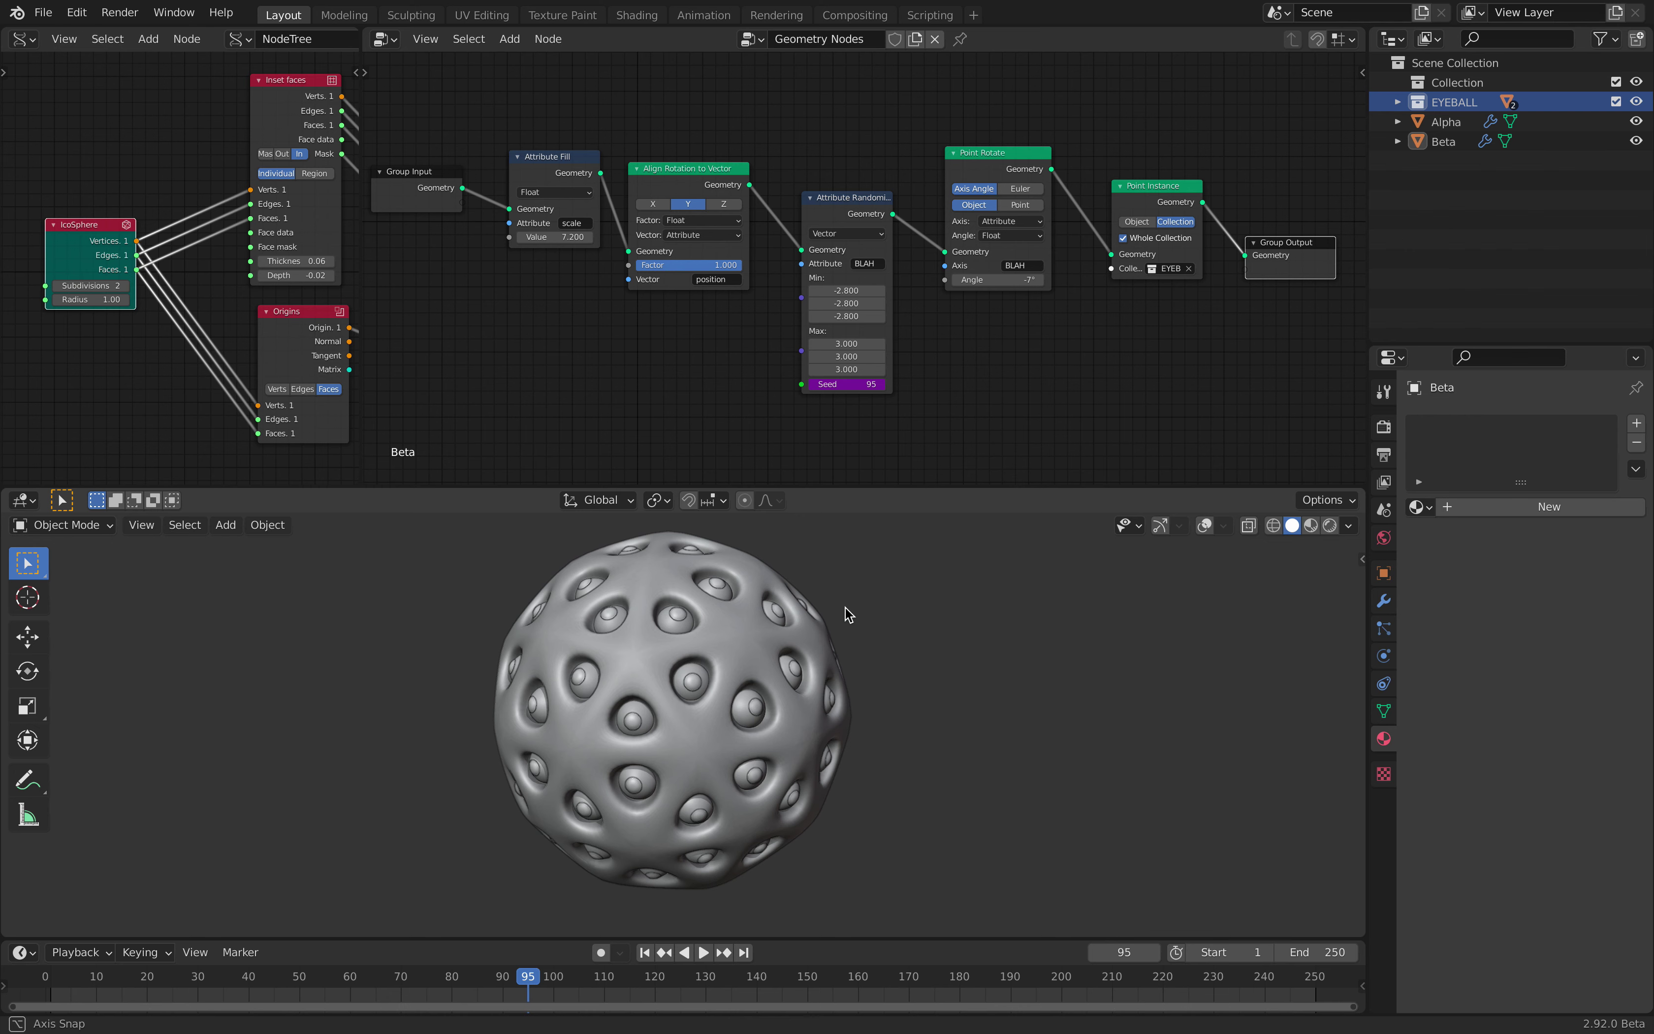
{"action": "left_click", "coordinate": [126, 287]}
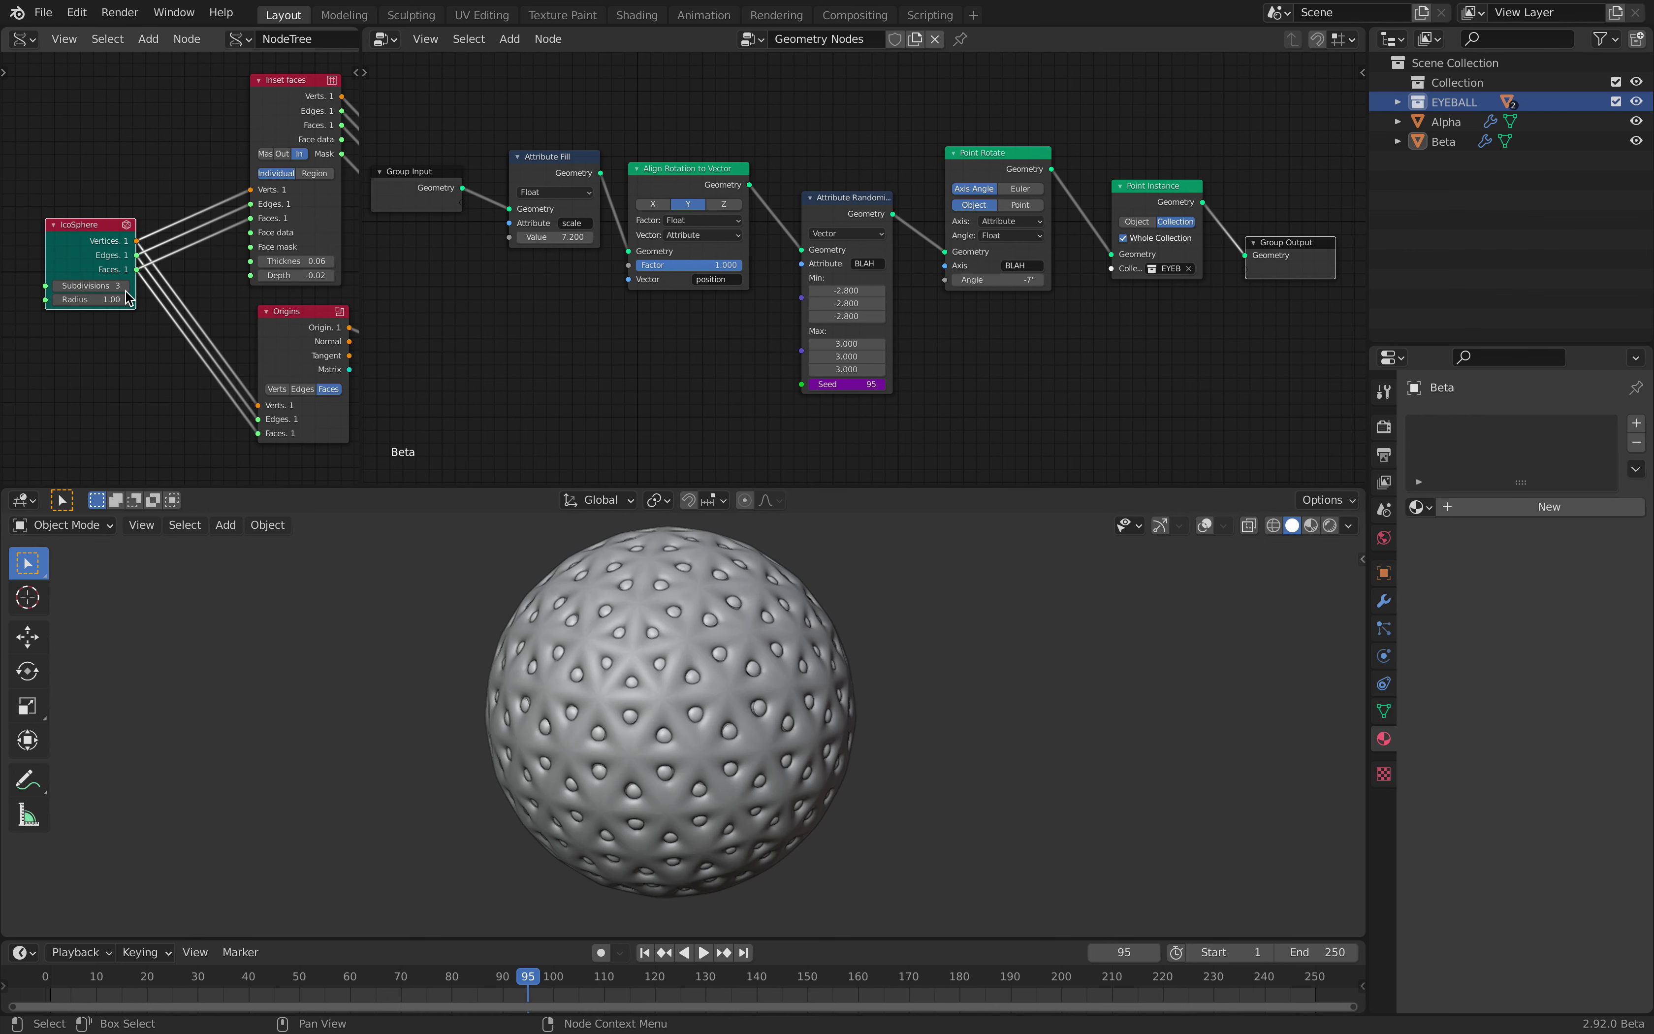
{"action": "left_click", "coordinate": [58, 286]}
{"action": "mouse_move", "coordinate": [89, 300]}
{"action": "left_mouse_down"}
{"action": "mouse_move", "coordinate": [157, 300]}
{"action": "mouse_move", "coordinate": [112, 300]}
{"action": "left_mouse_up"}
Show the model in Material Preview shading and set the Multiply Scalar node's amount to 0.90.
{"action": "scroll", "coordinate": [281, 335], "scroll_direction": "down", "scroll_amount": 1}
{"action": "middle_click_drag", "start_coordinate": [286, 340], "coordinate": [164, 328]}
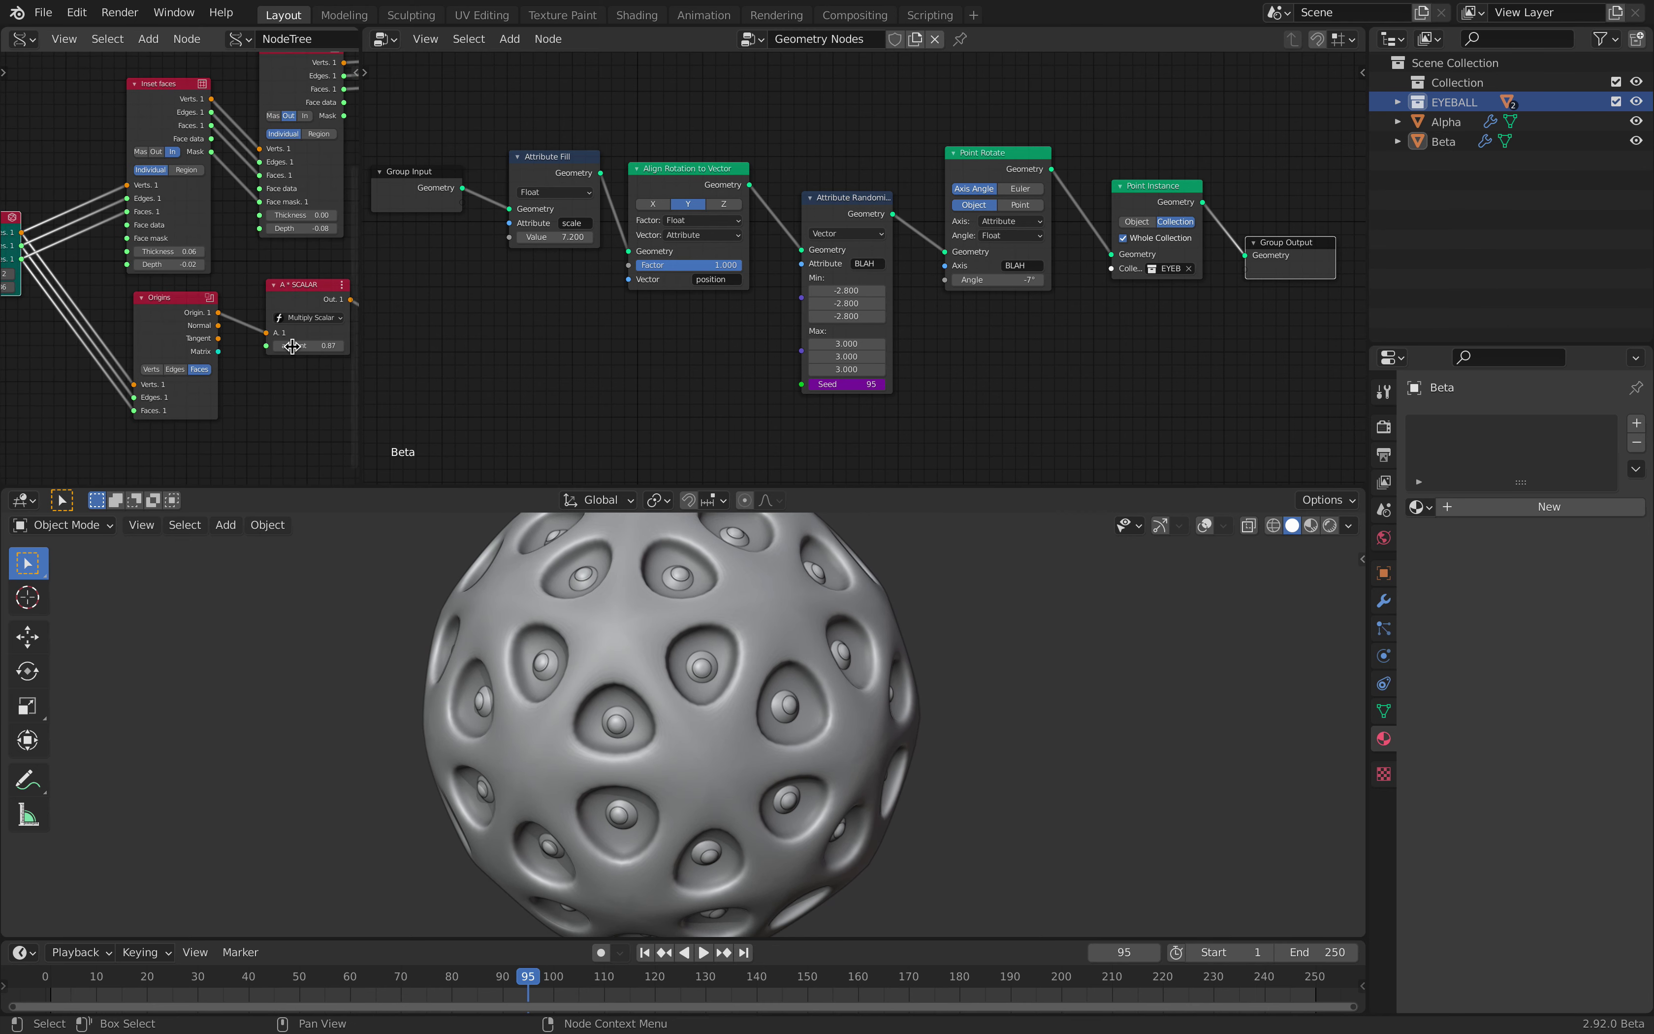
{"action": "left_click", "coordinate": [1312, 527]}
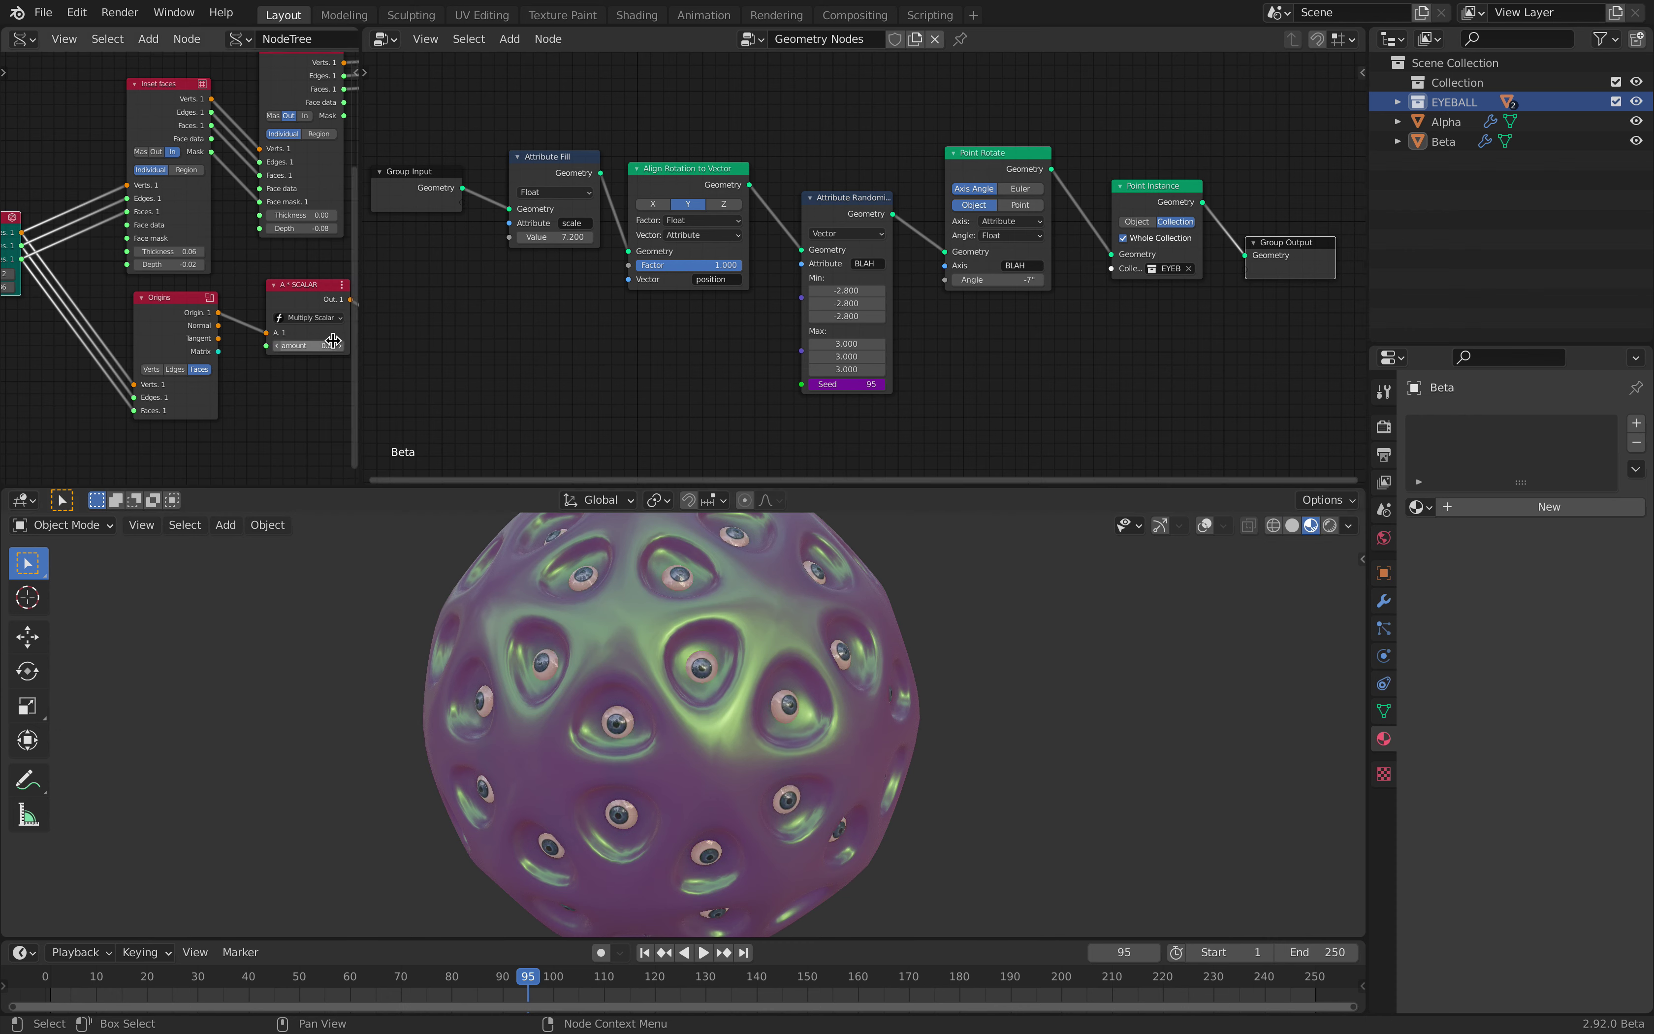
{"action": "mouse_move", "coordinate": [311, 346]}
{"action": "left_mouse_down"}
{"action": "mouse_move", "coordinate": [362, 345]}
{"action": "mouse_move", "coordinate": [320, 345]}
{"action": "left_mouse_up"}
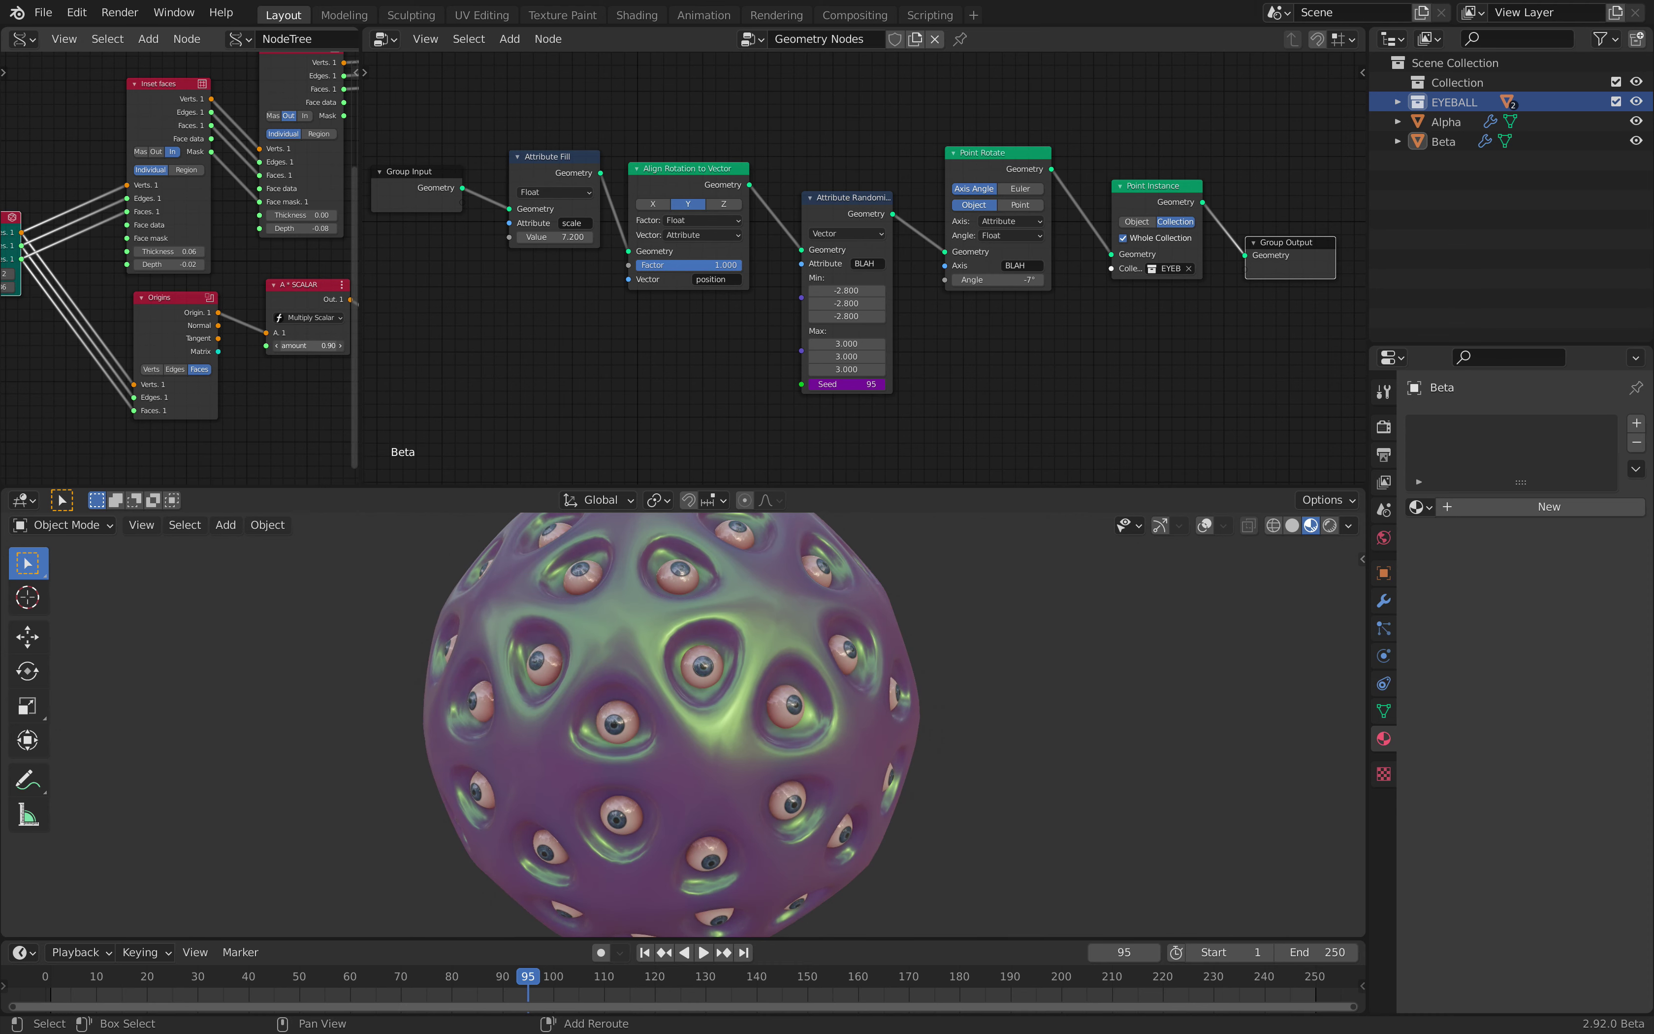
Examine up close how the eyeballs sit in their sockets on the sphere.
{"action": "middle_click_drag", "start_coordinate": [662, 606], "coordinate": [769, 703]}
{"action": "scroll", "coordinate": [769, 702], "scroll_direction": "up", "scroll_amount": 4}
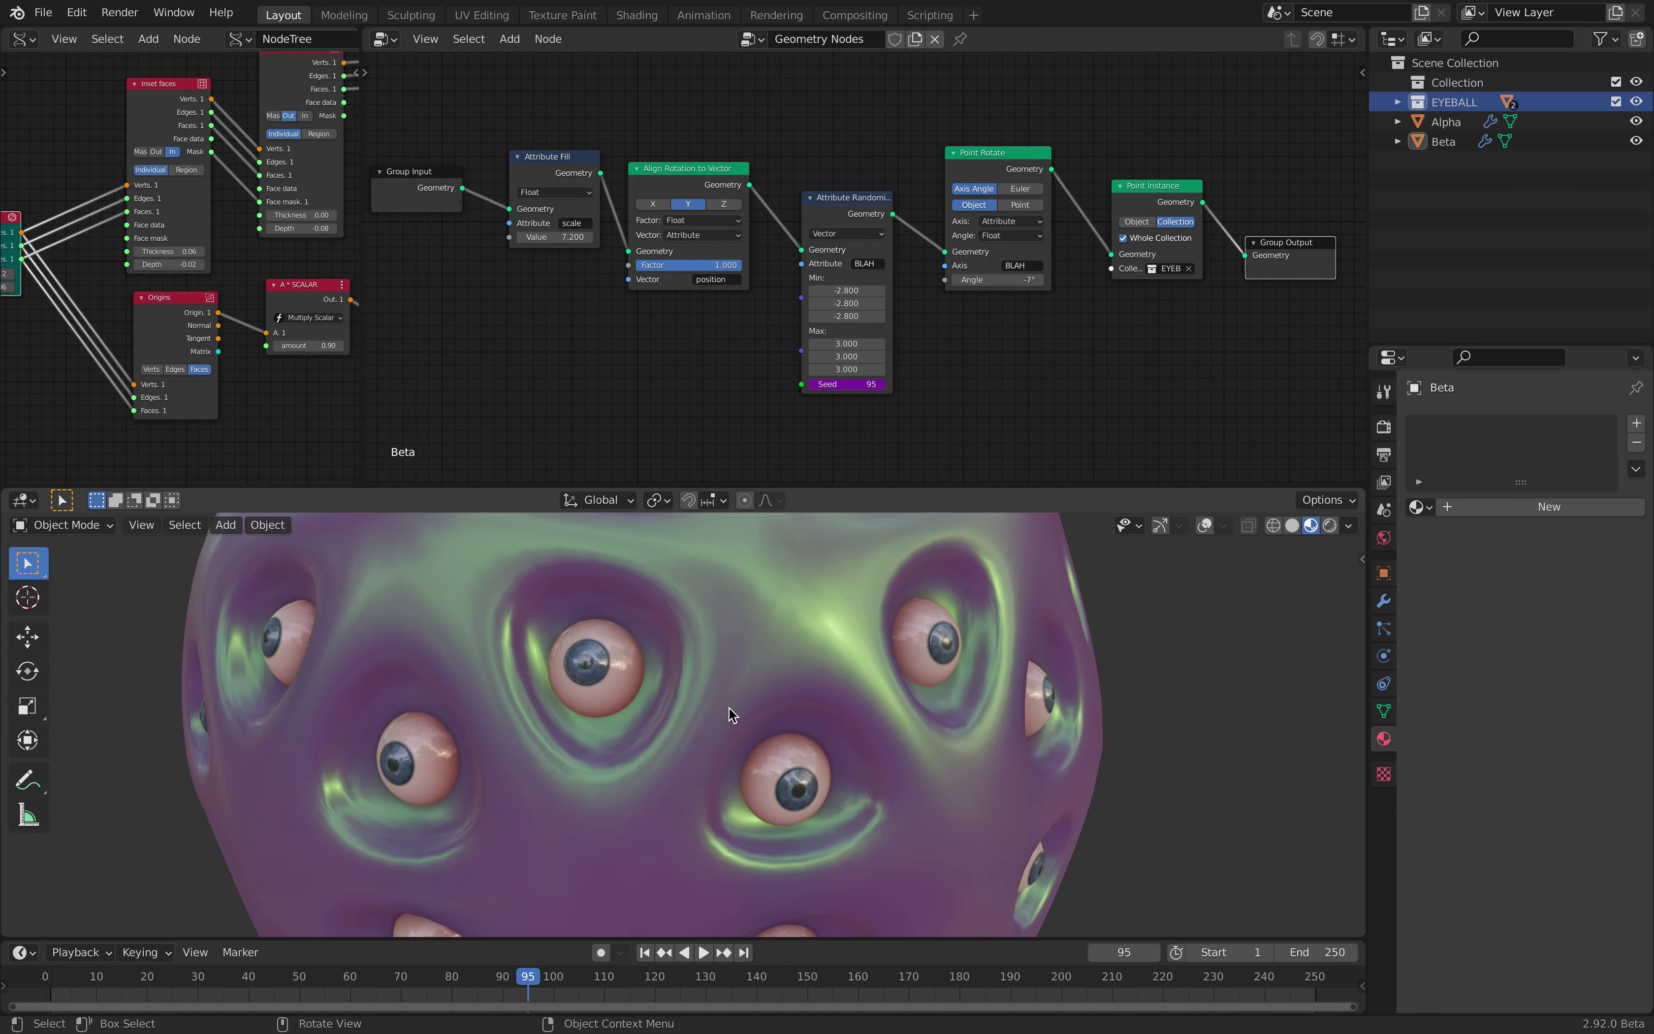
{"action": "scroll", "coordinate": [609, 662], "scroll_direction": "up", "scroll_amount": 2}
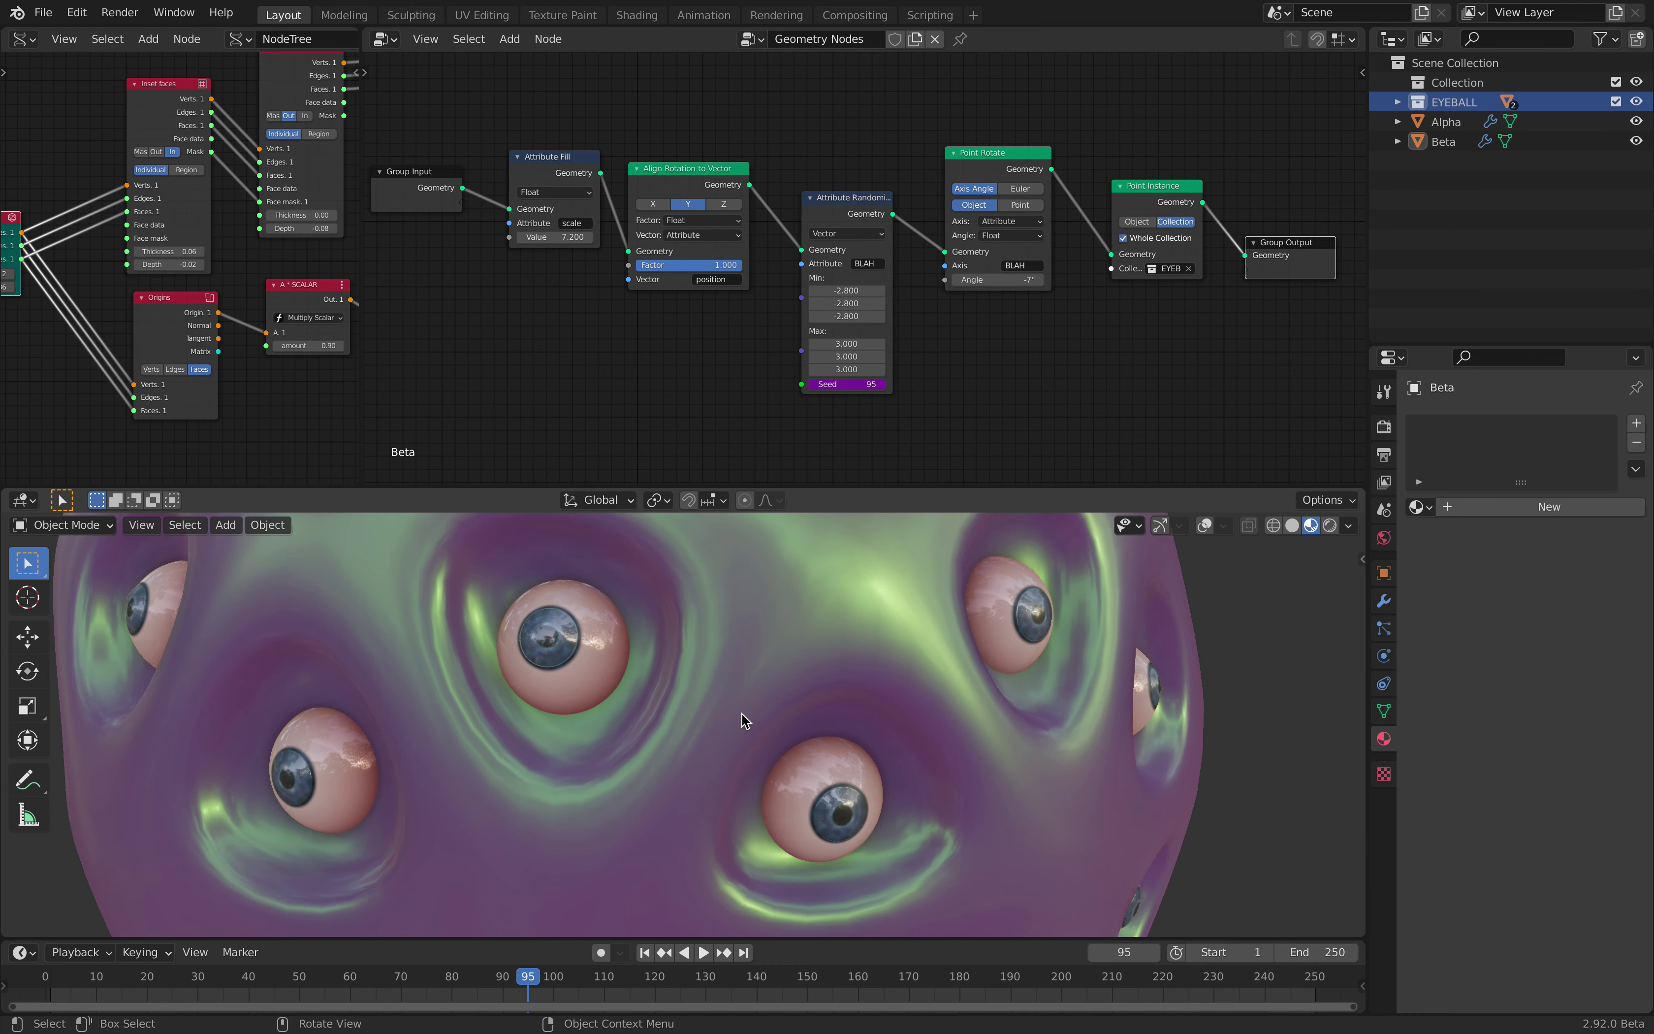
{"action": "scroll", "coordinate": [697, 699], "scroll_direction": "down", "scroll_amount": 6}
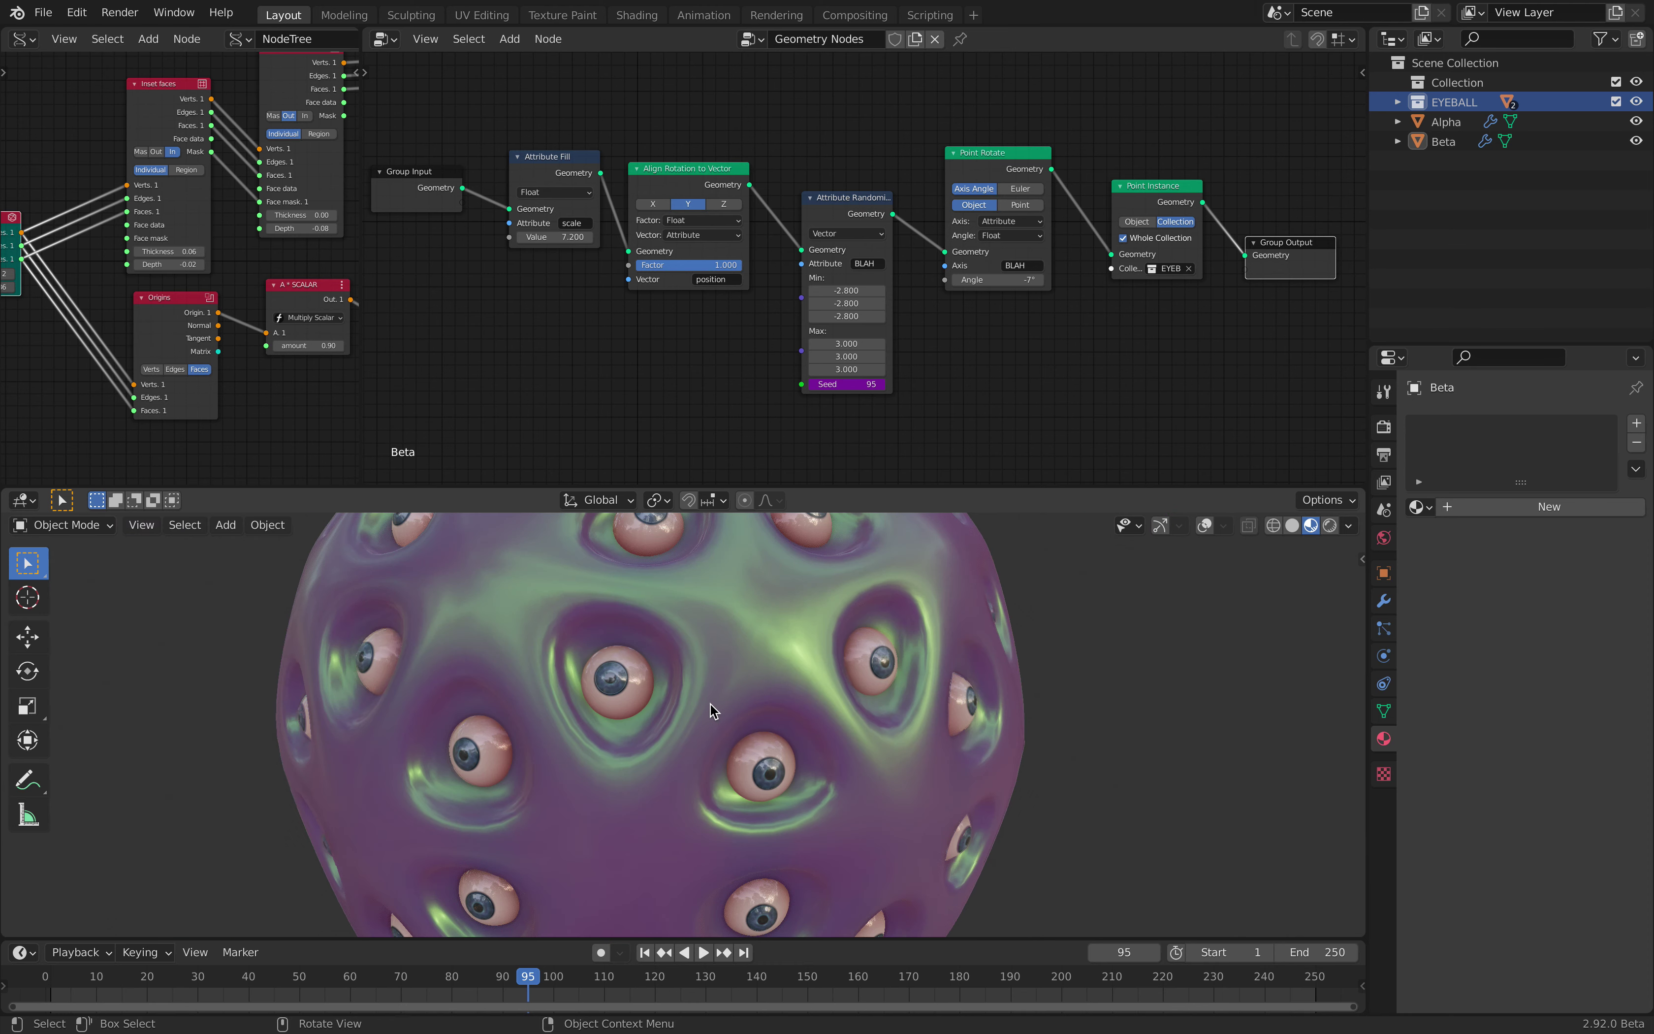
{"action": "middle_click_drag", "start_coordinate": [743, 697], "coordinate": [772, 693]}
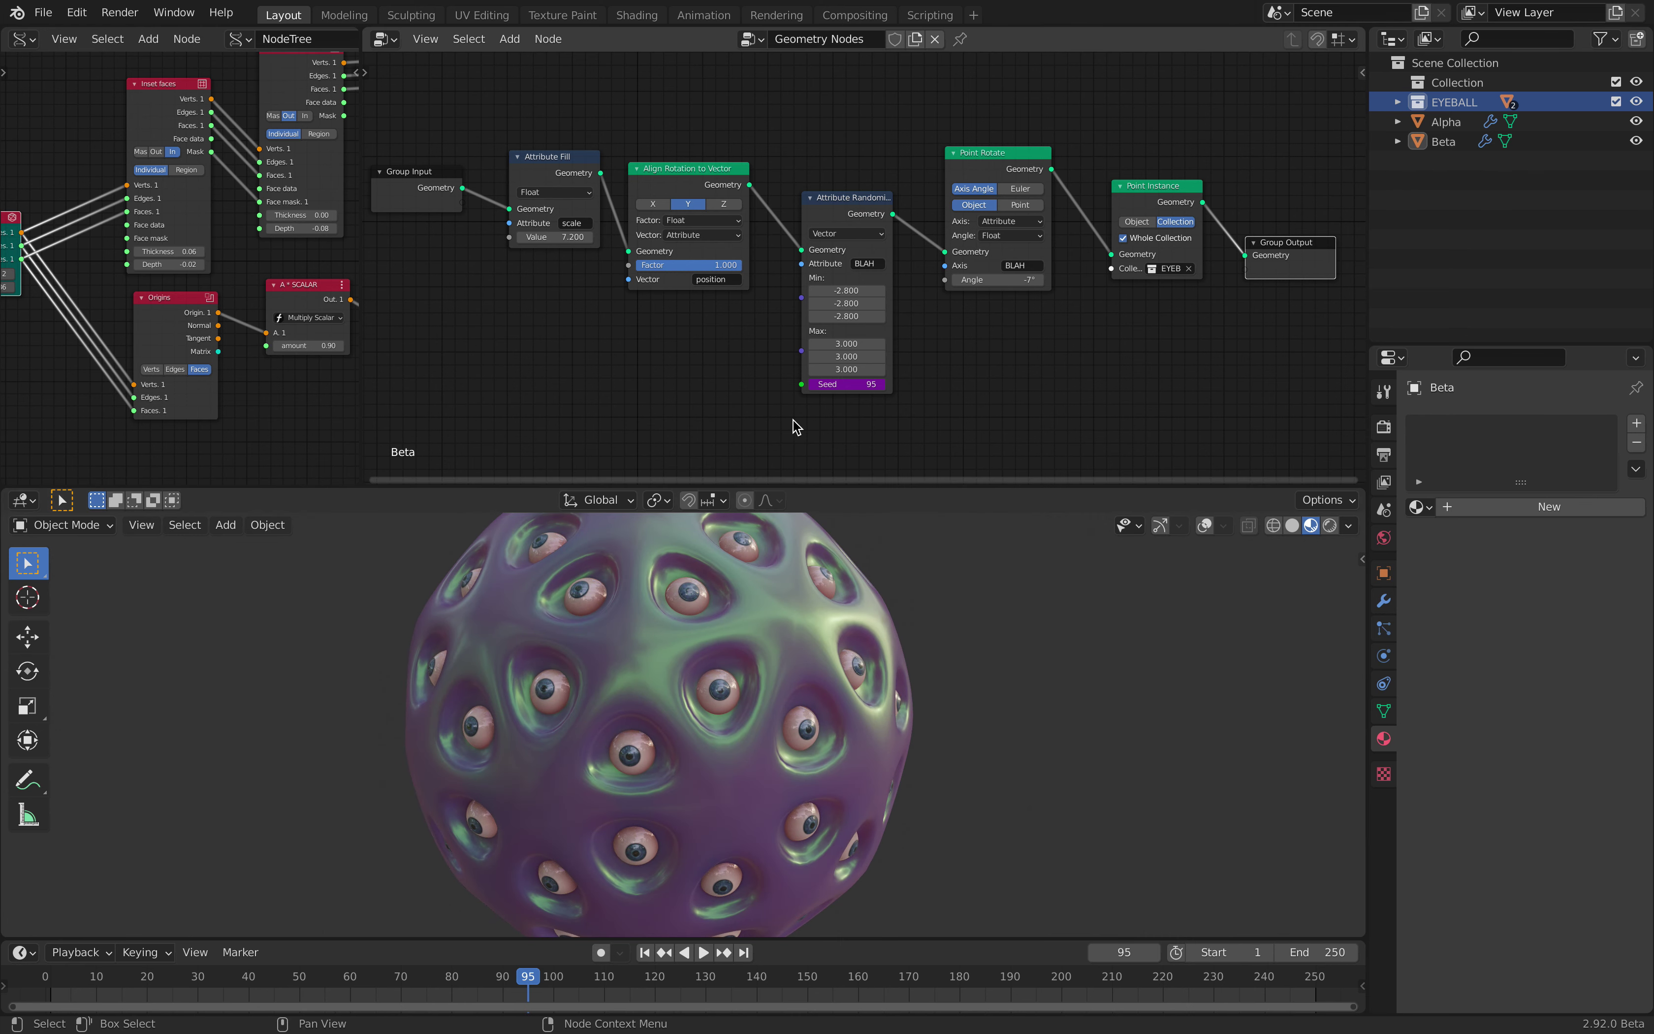
Show the Beta object's modifiers and set the Attribute Fill node's scale value to 10.840.
{"action": "scroll", "coordinate": [859, 266], "scroll_direction": "up", "scroll_amount": 1}
{"action": "middle_click_drag", "start_coordinate": [664, 231], "coordinate": [782, 230]}
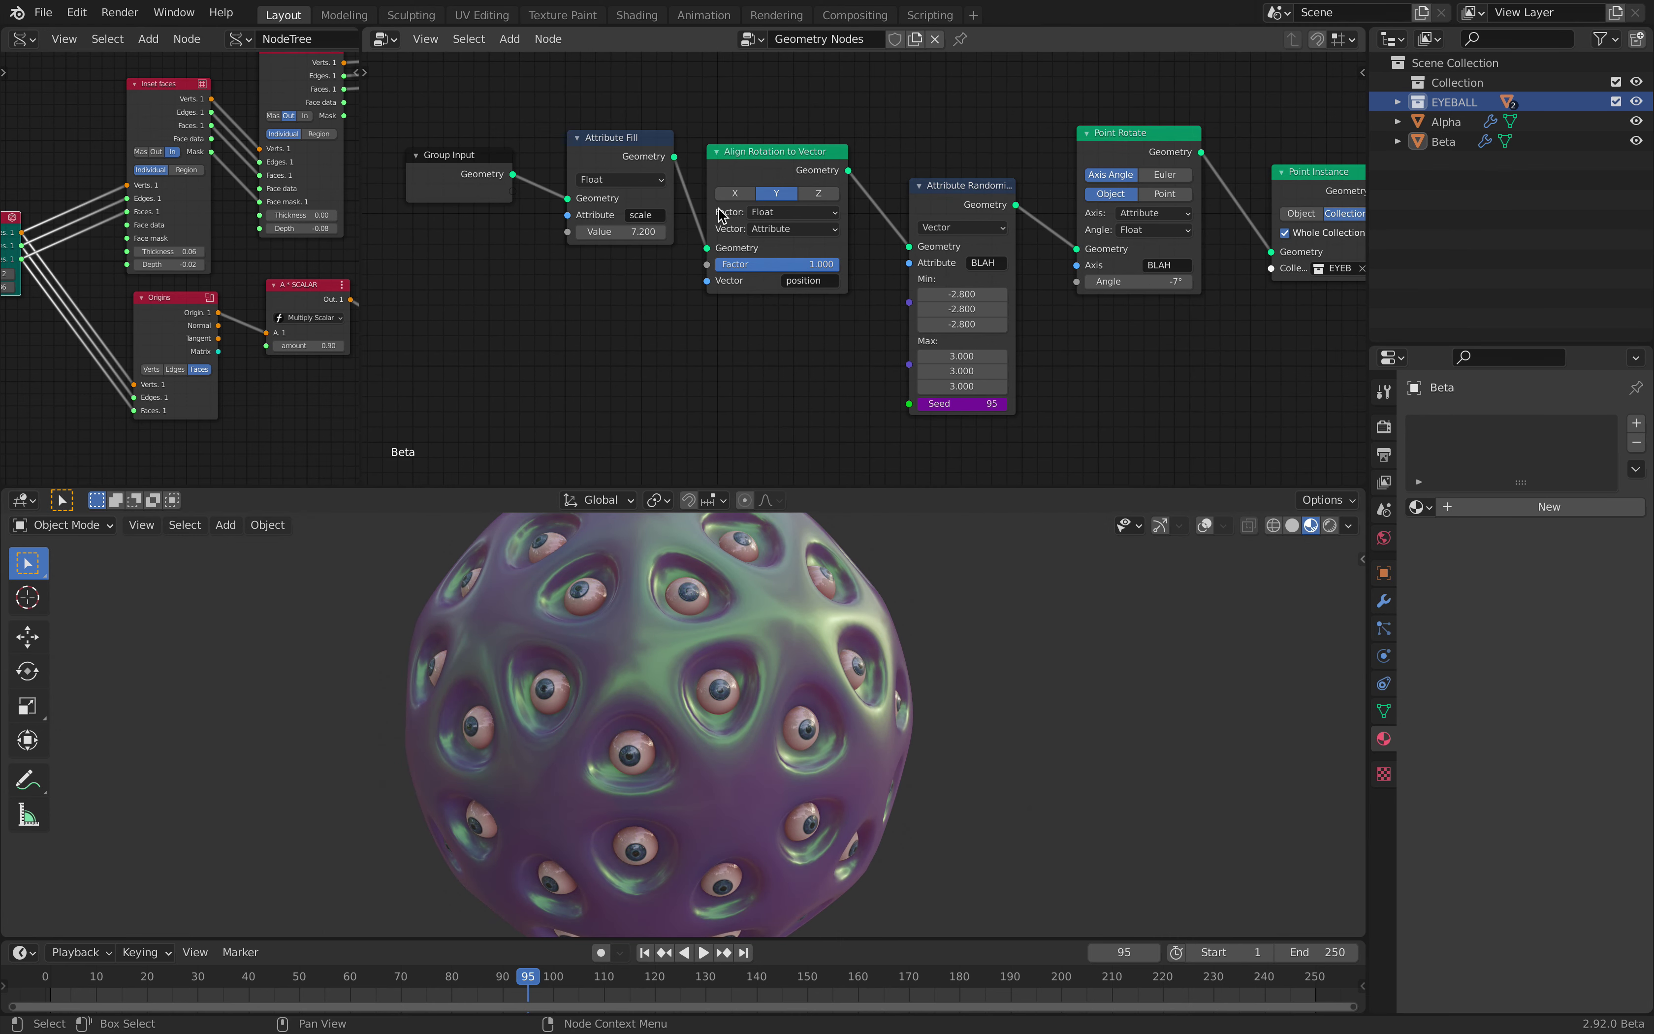
{"action": "left_click", "coordinate": [1444, 141]}
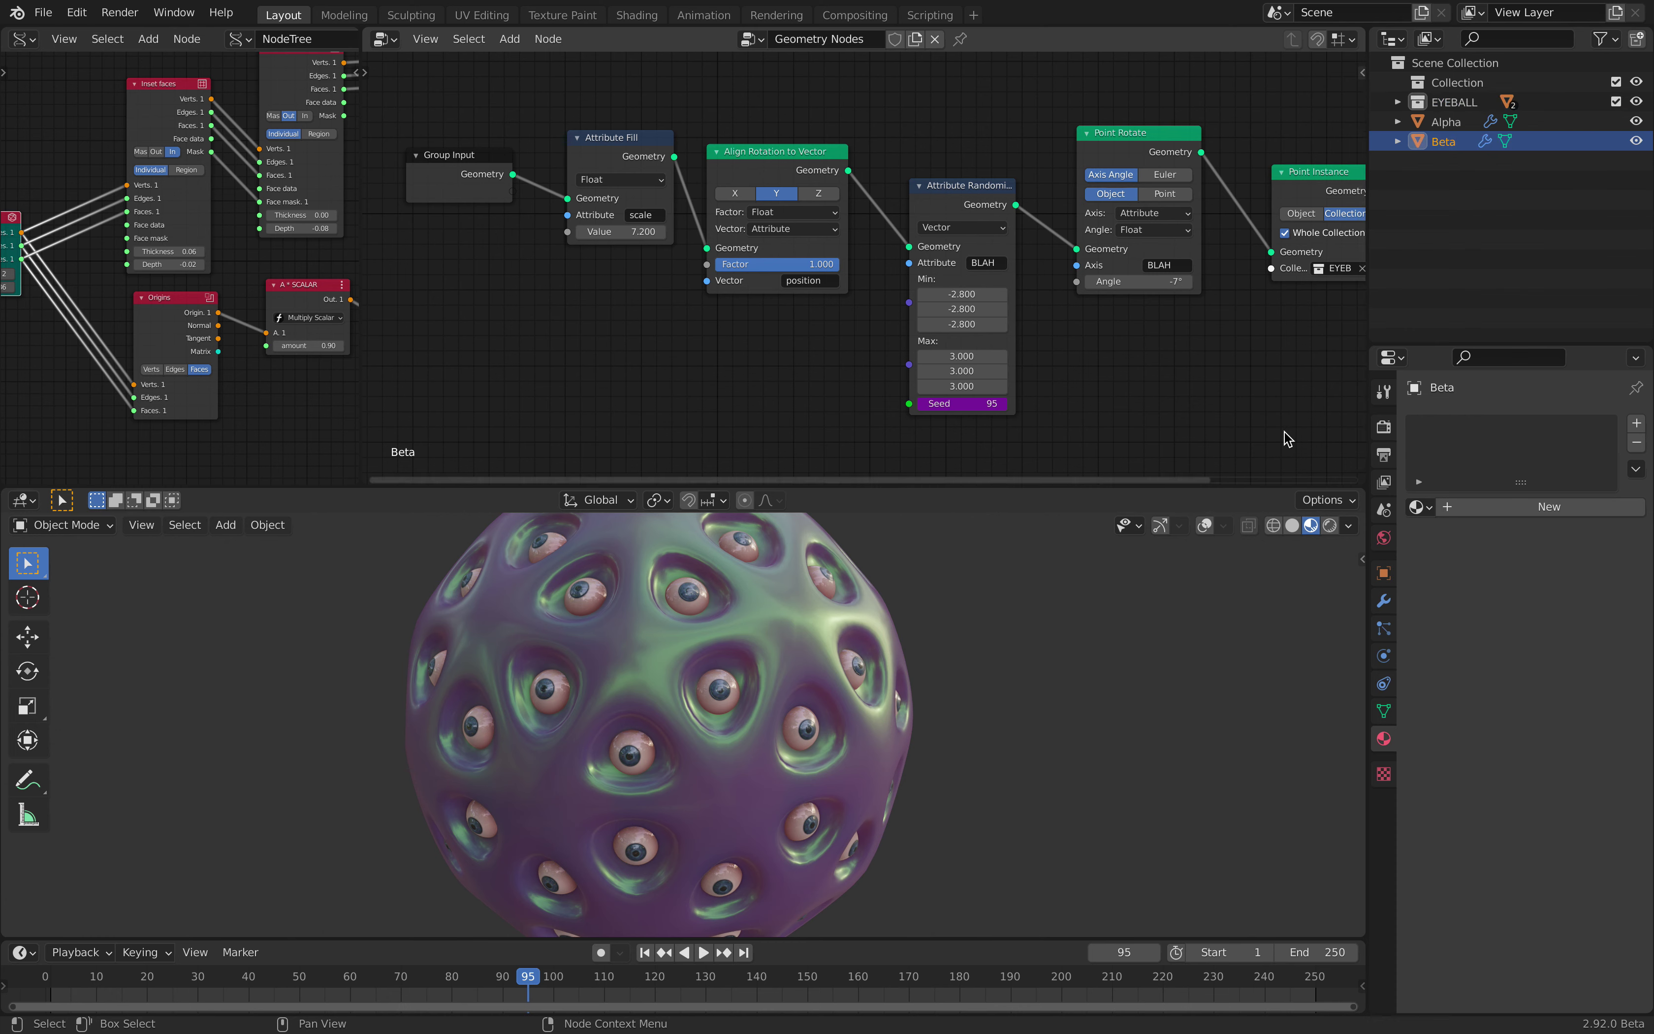
{"action": "left_click", "coordinate": [1383, 603]}
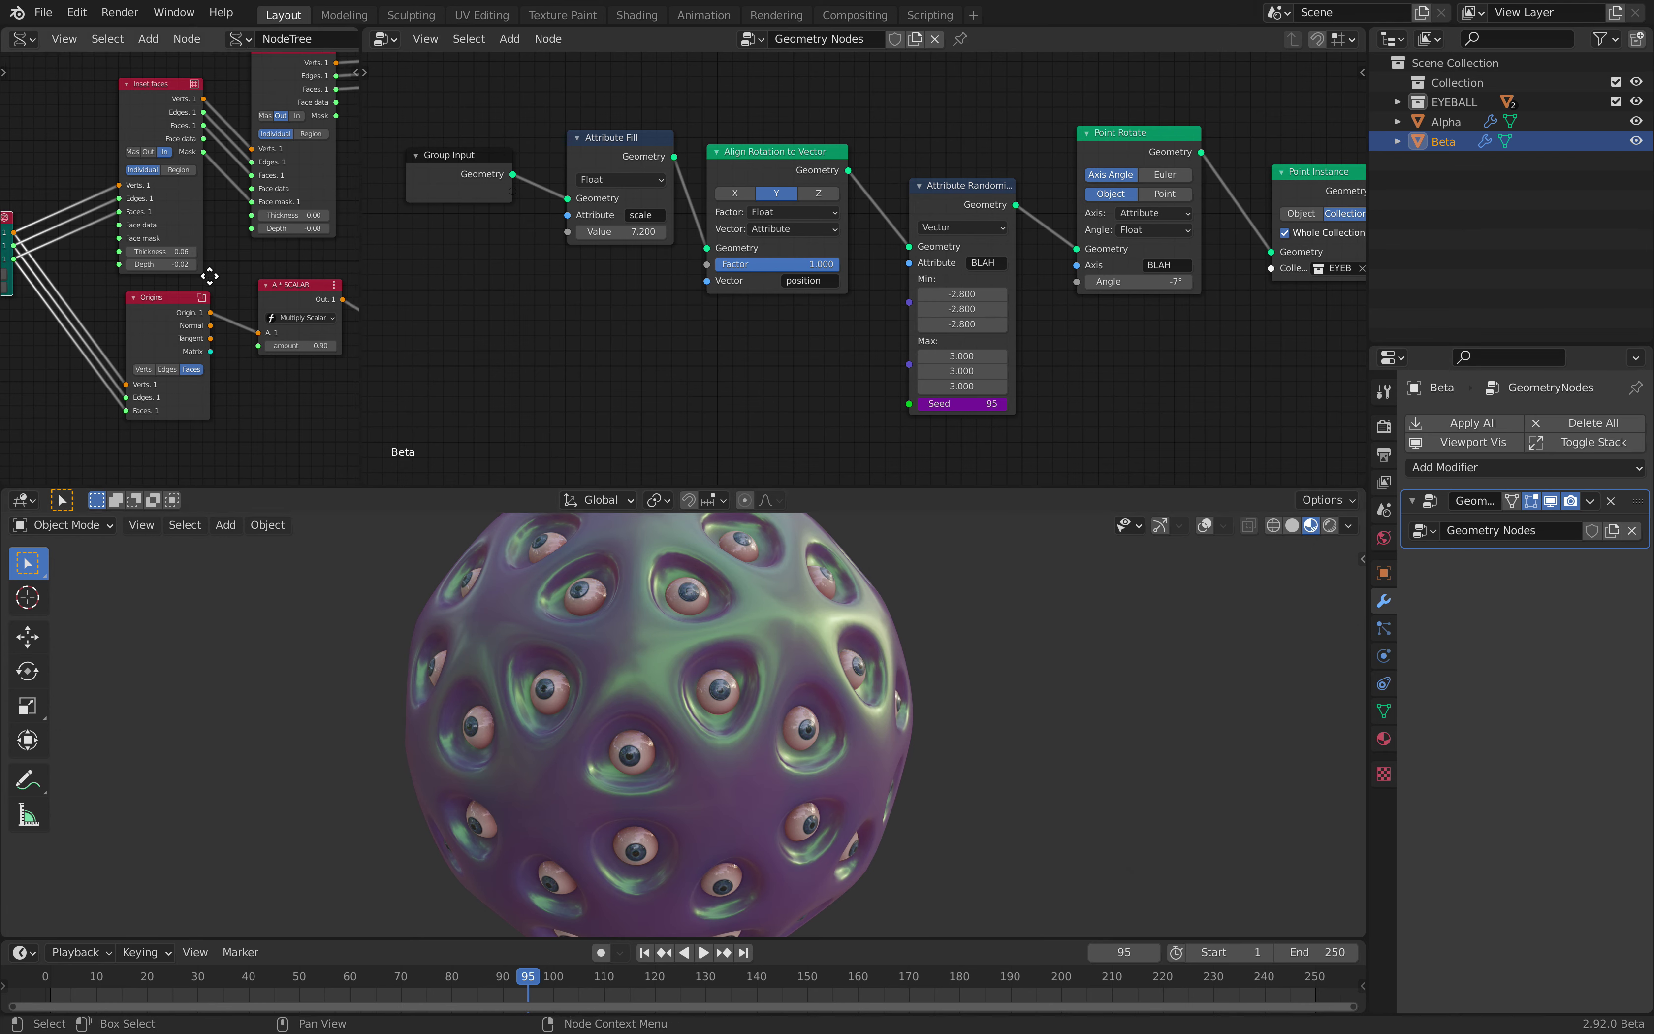
{"action": "scroll", "coordinate": [195, 274], "scroll_direction": "right", "scroll_amount": 3}
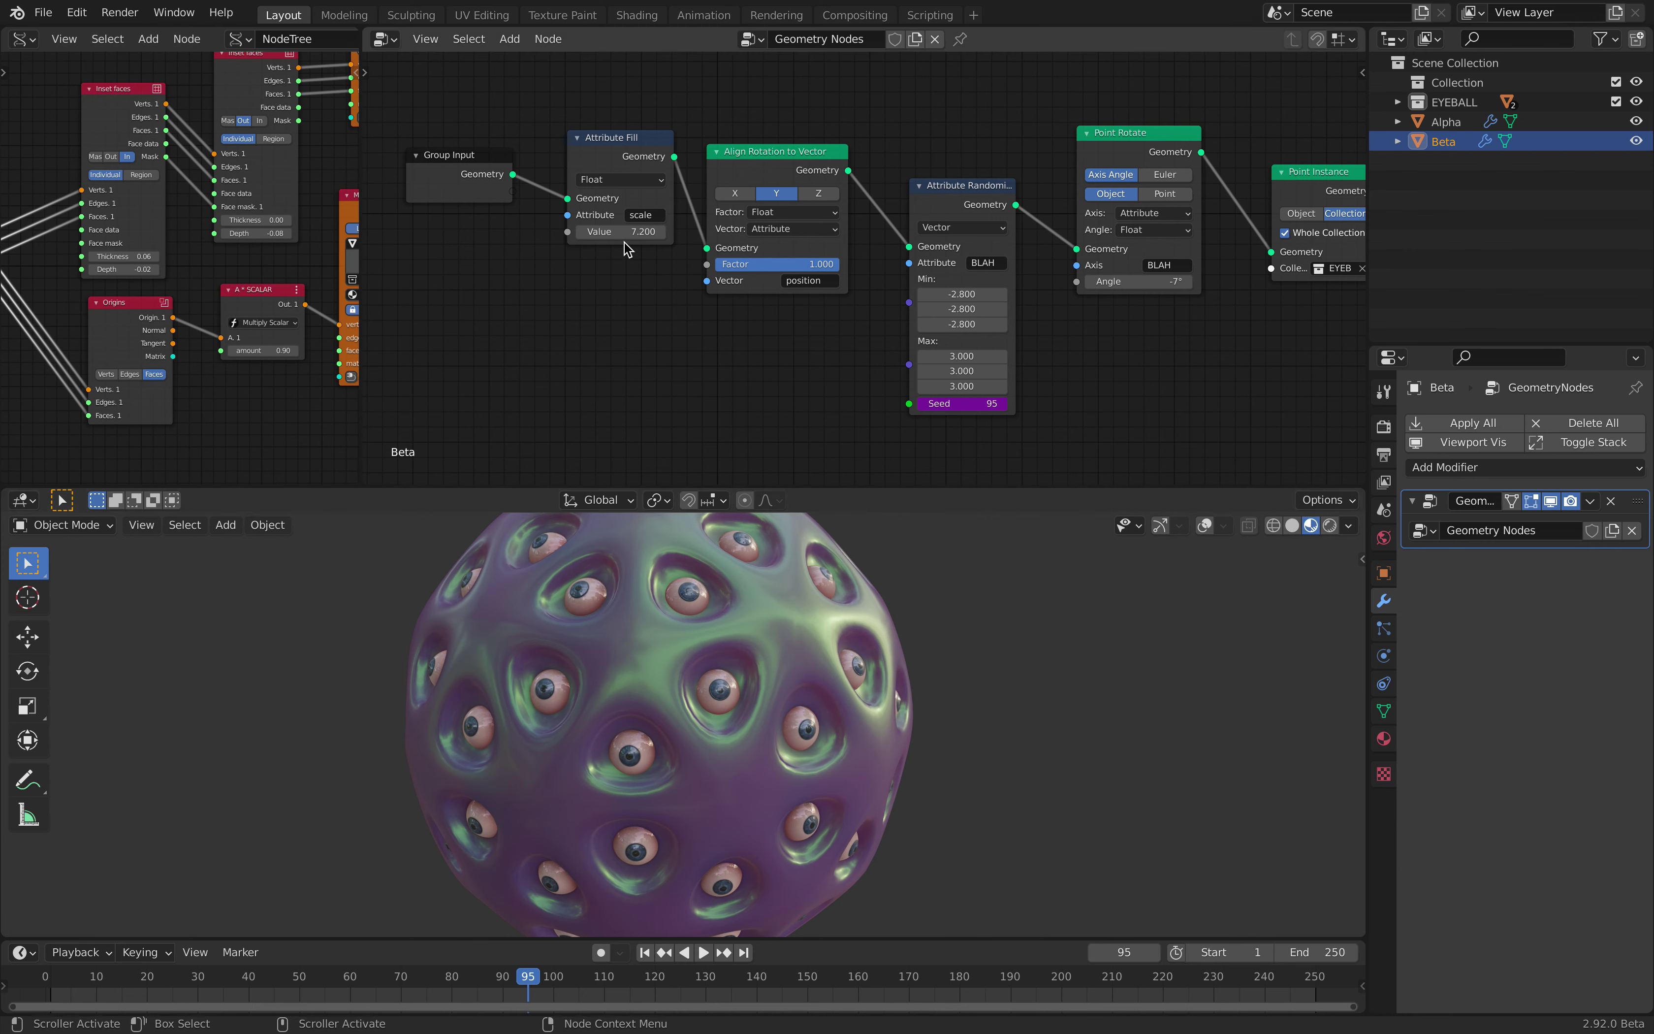
{"action": "mouse_move", "coordinate": [626, 232]}
{"action": "left_mouse_down"}
{"action": "mouse_move", "coordinate": [666, 232]}
{"action": "mouse_move", "coordinate": [650, 232]}
{"action": "left_mouse_up"}
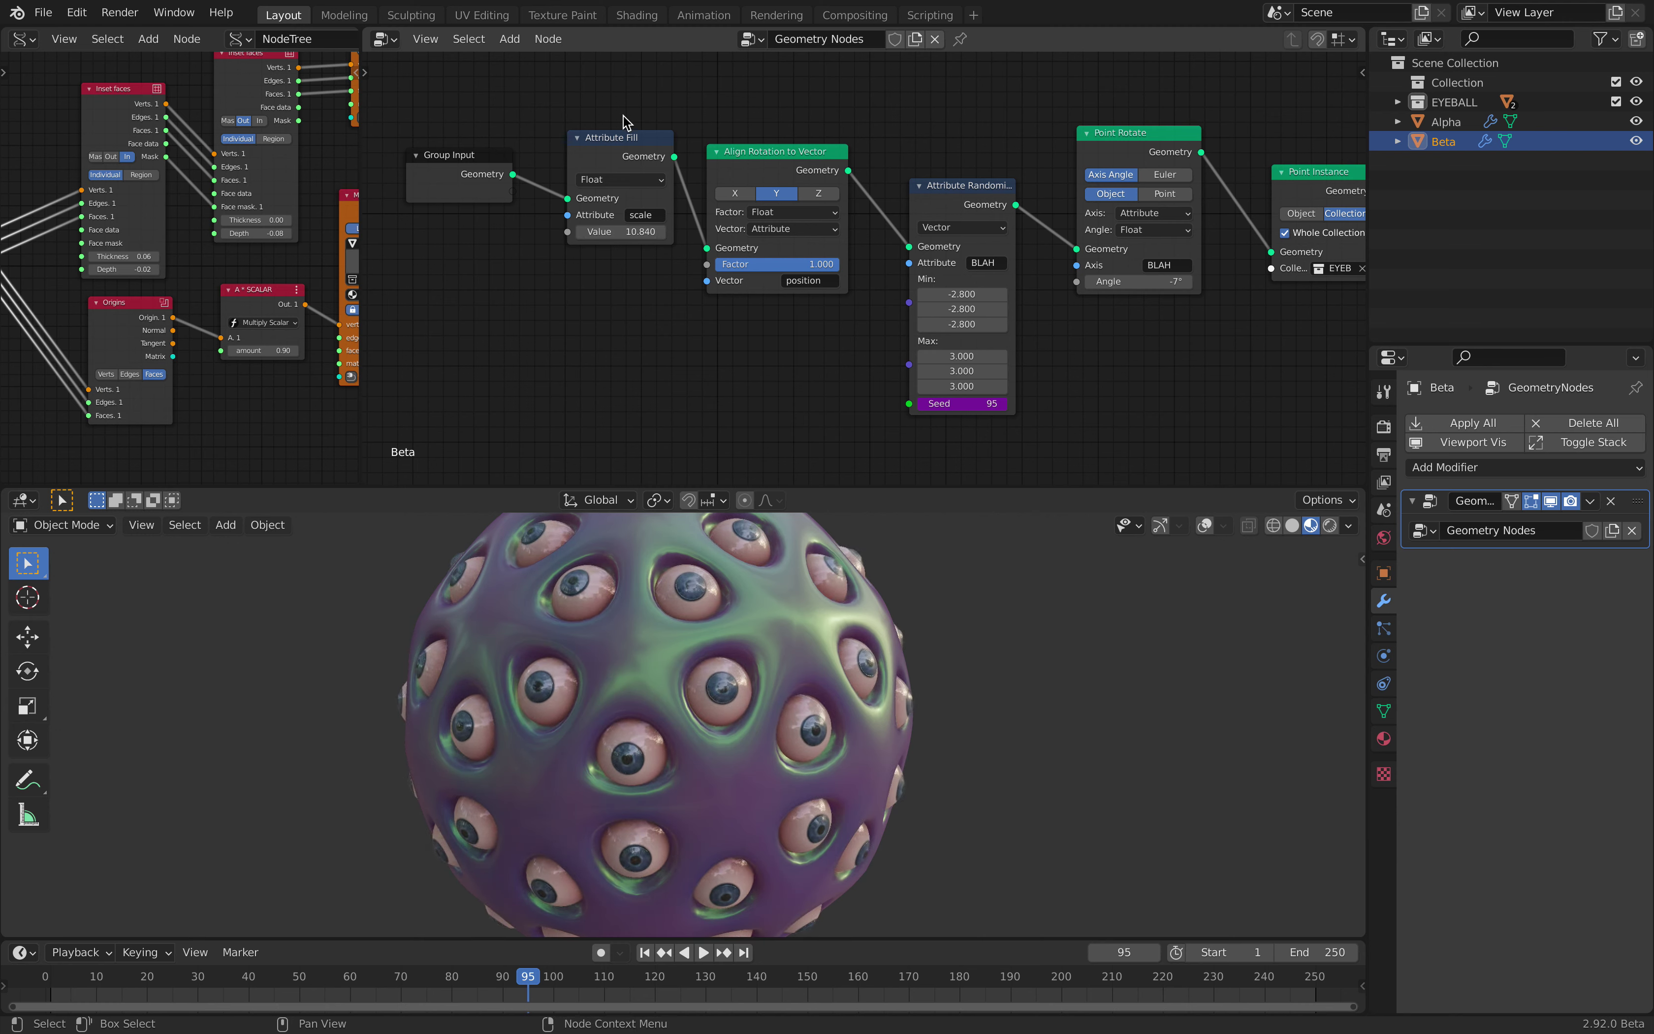
Try the other alignment axes and the factor on the Align Rotation to Vector node, returning to Y and 1.000.
{"action": "middle_click_drag", "start_coordinate": [861, 192], "coordinate": [761, 177]}
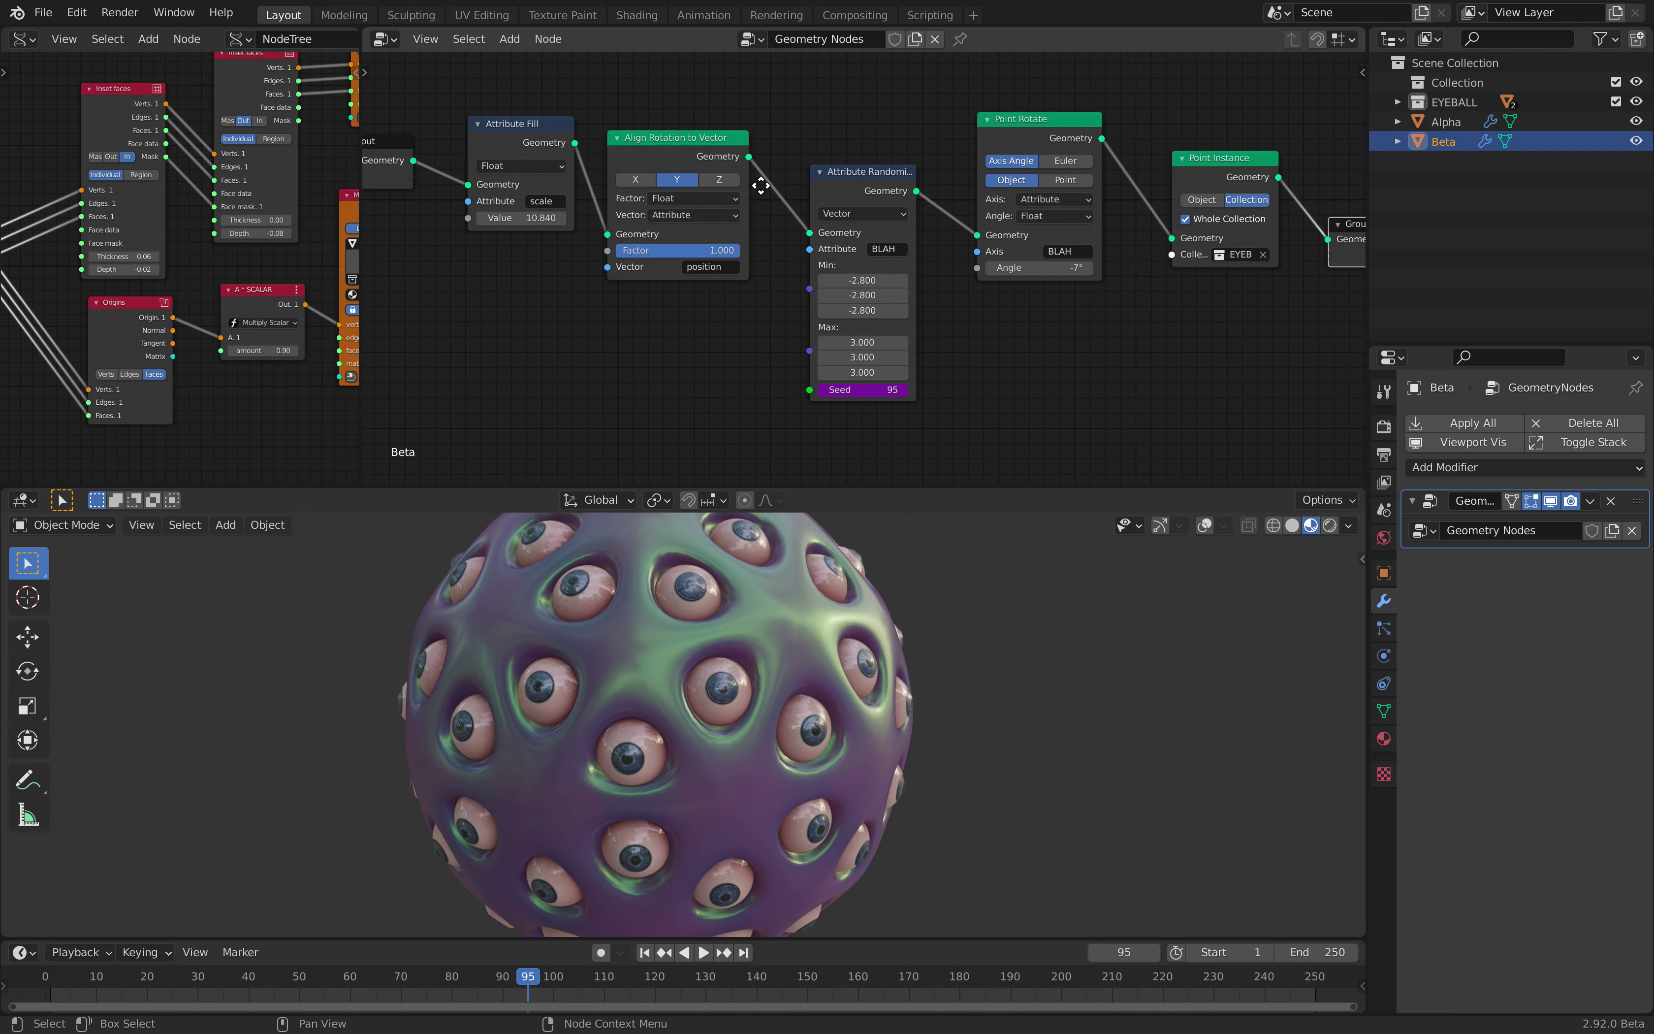
{"action": "left_click", "coordinate": [719, 180]}
{"action": "left_click", "coordinate": [676, 180]}
{"action": "left_click", "coordinate": [635, 182]}
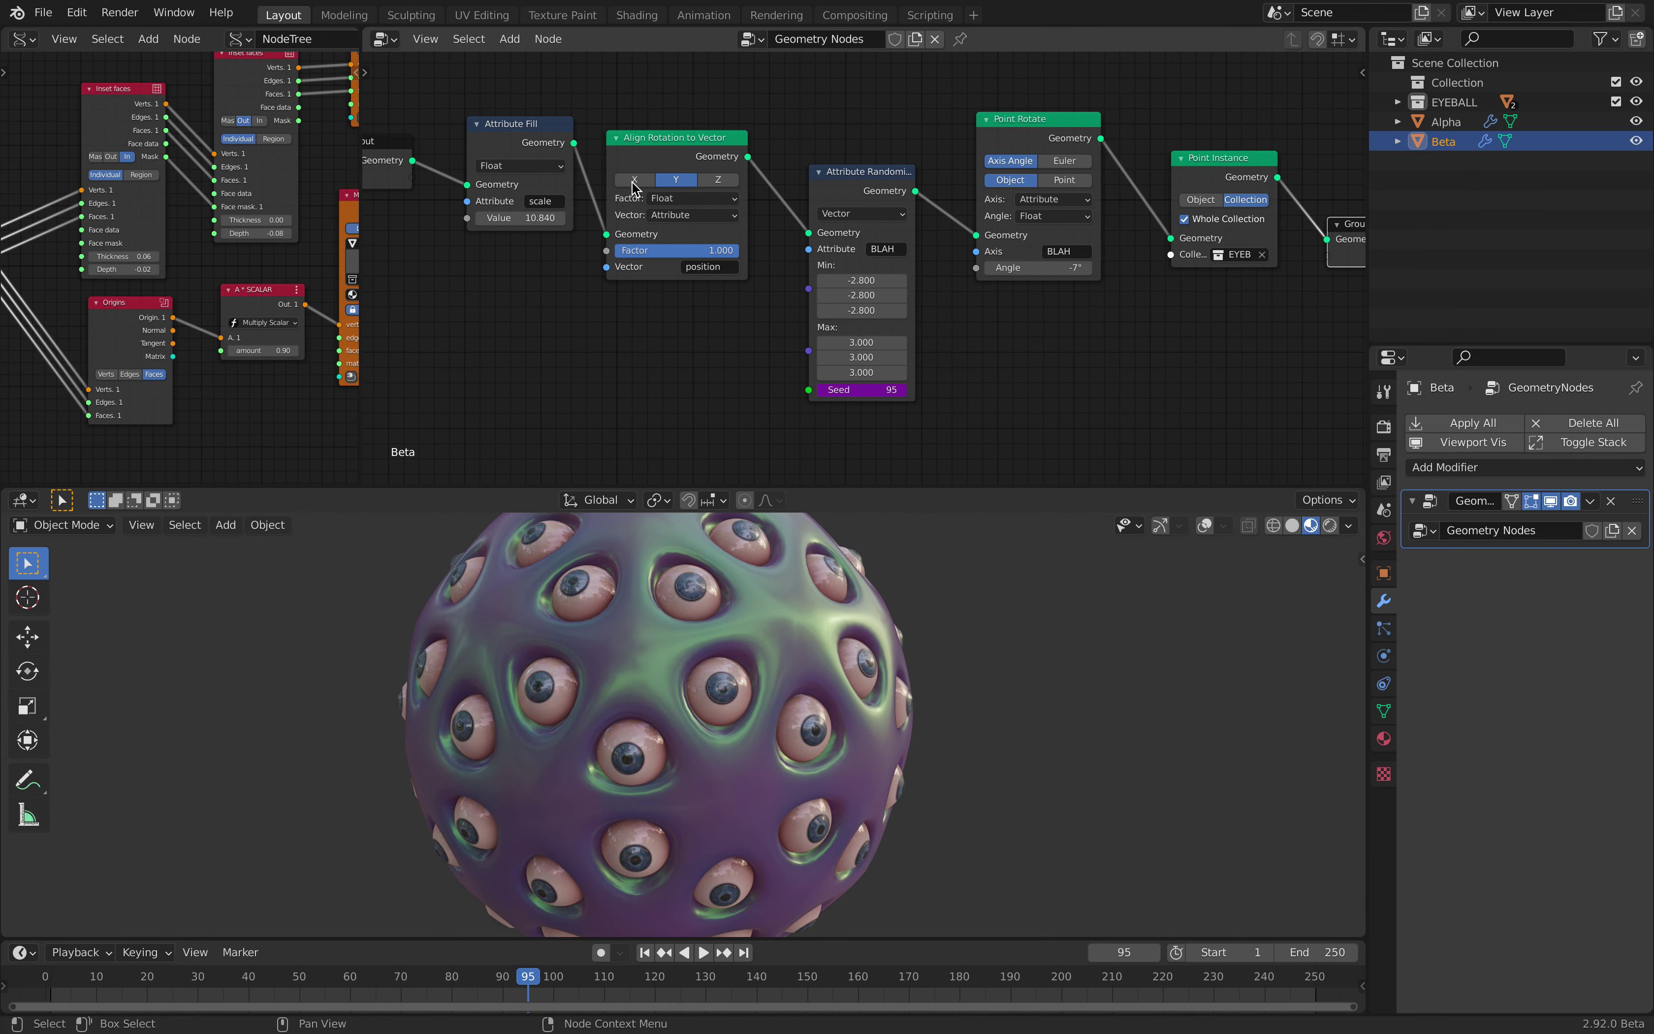
{"action": "left_click", "coordinate": [675, 180]}
{"action": "left_click_drag", "start_coordinate": [677, 251], "coordinate": [739, 250]}
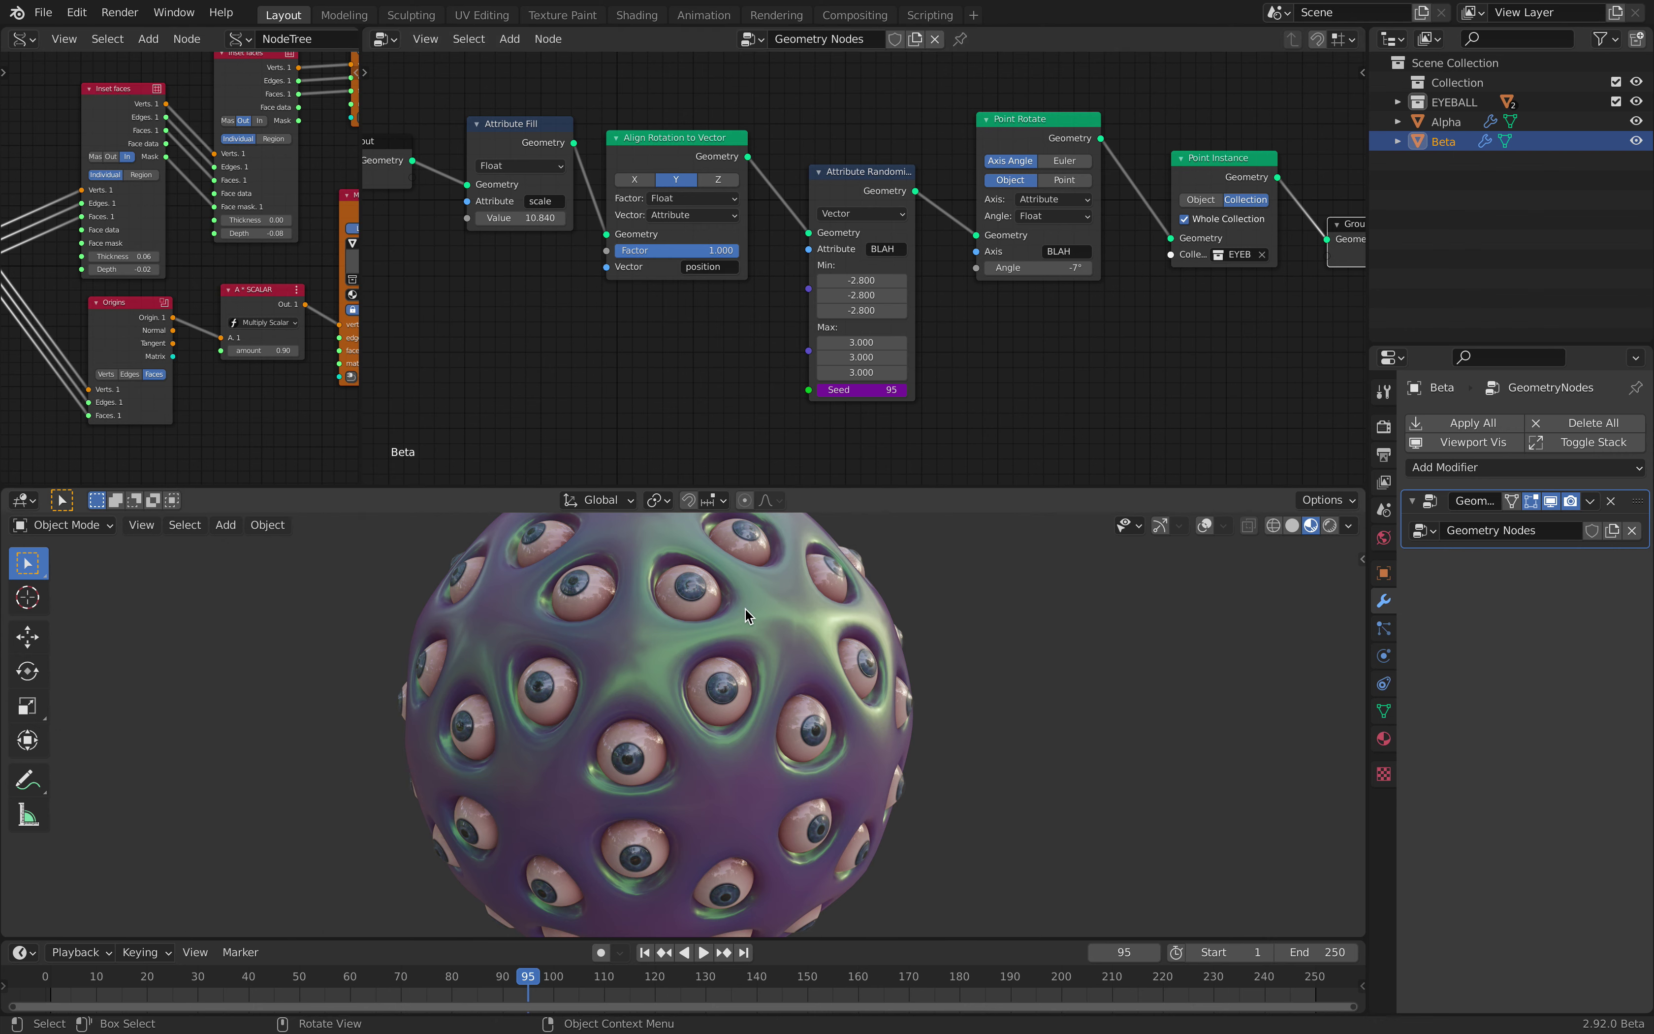
Set the Point Rotate node's angle to -37° to turn the eyeballs further around the randomized BLAH axis.
{"action": "middle_click_drag", "start_coordinate": [661, 334], "coordinate": [573, 333]}
{"action": "scroll", "coordinate": [577, 345], "scroll_direction": "up", "scroll_amount": 2}
{"action": "left_click_drag", "start_coordinate": [651, 195], "coordinate": [655, 177]}
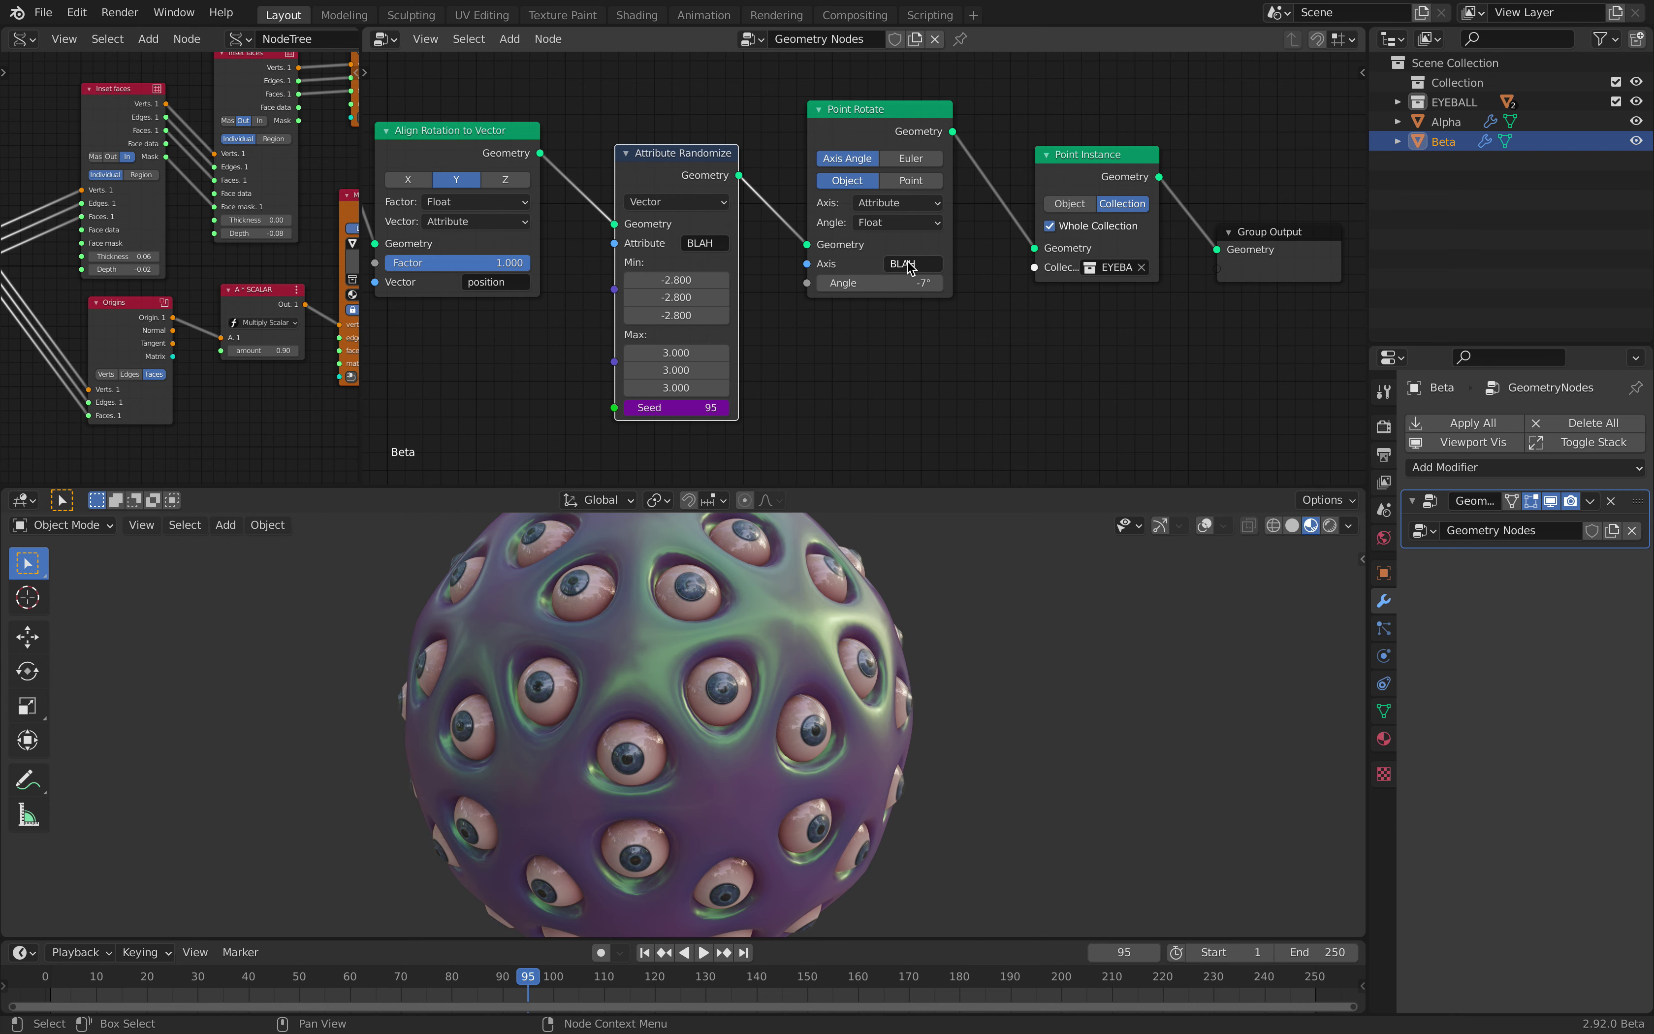
{"action": "mouse_move", "coordinate": [873, 276]}
{"action": "left_mouse_down"}
{"action": "mouse_move", "coordinate": [901, 280]}
{"action": "mouse_move", "coordinate": [875, 282]}
{"action": "left_mouse_up"}
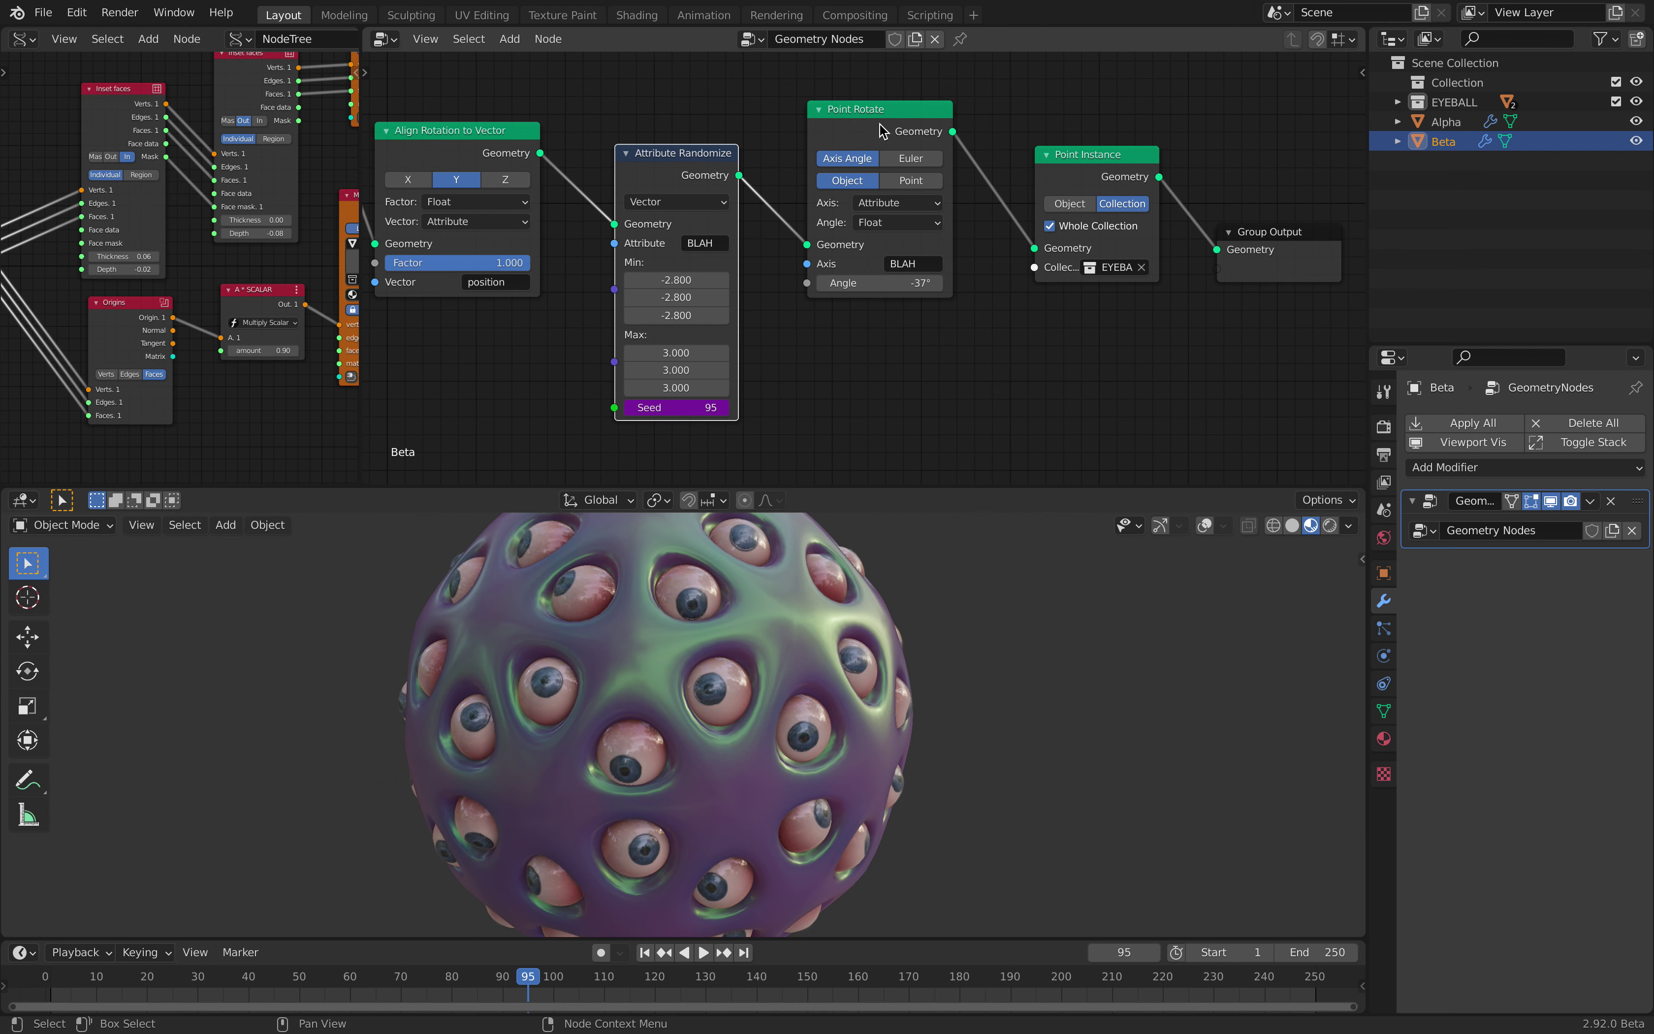
Review the Point Instance and Group Output nodes, and enlarge the 3D viewport around the whole eyeball sphere.
{"action": "middle_click_drag", "start_coordinate": [853, 156], "coordinate": [827, 150]}
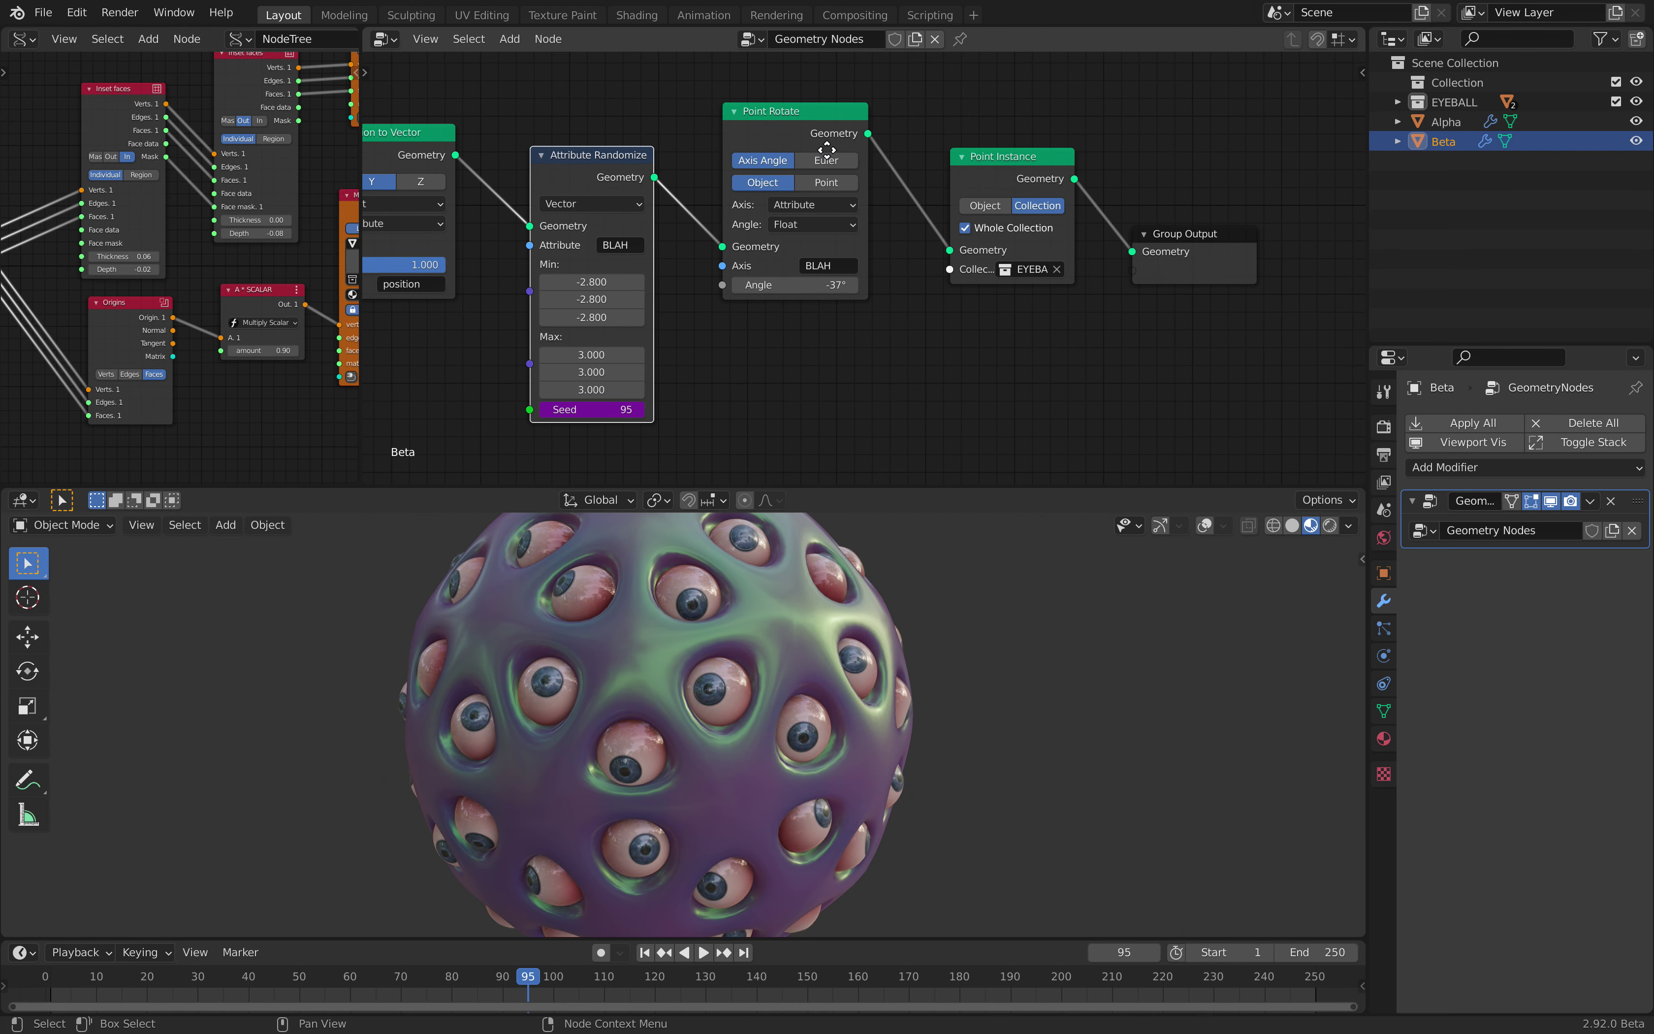
{"action": "middle_click_drag", "start_coordinate": [1011, 221], "coordinate": [987, 216]}
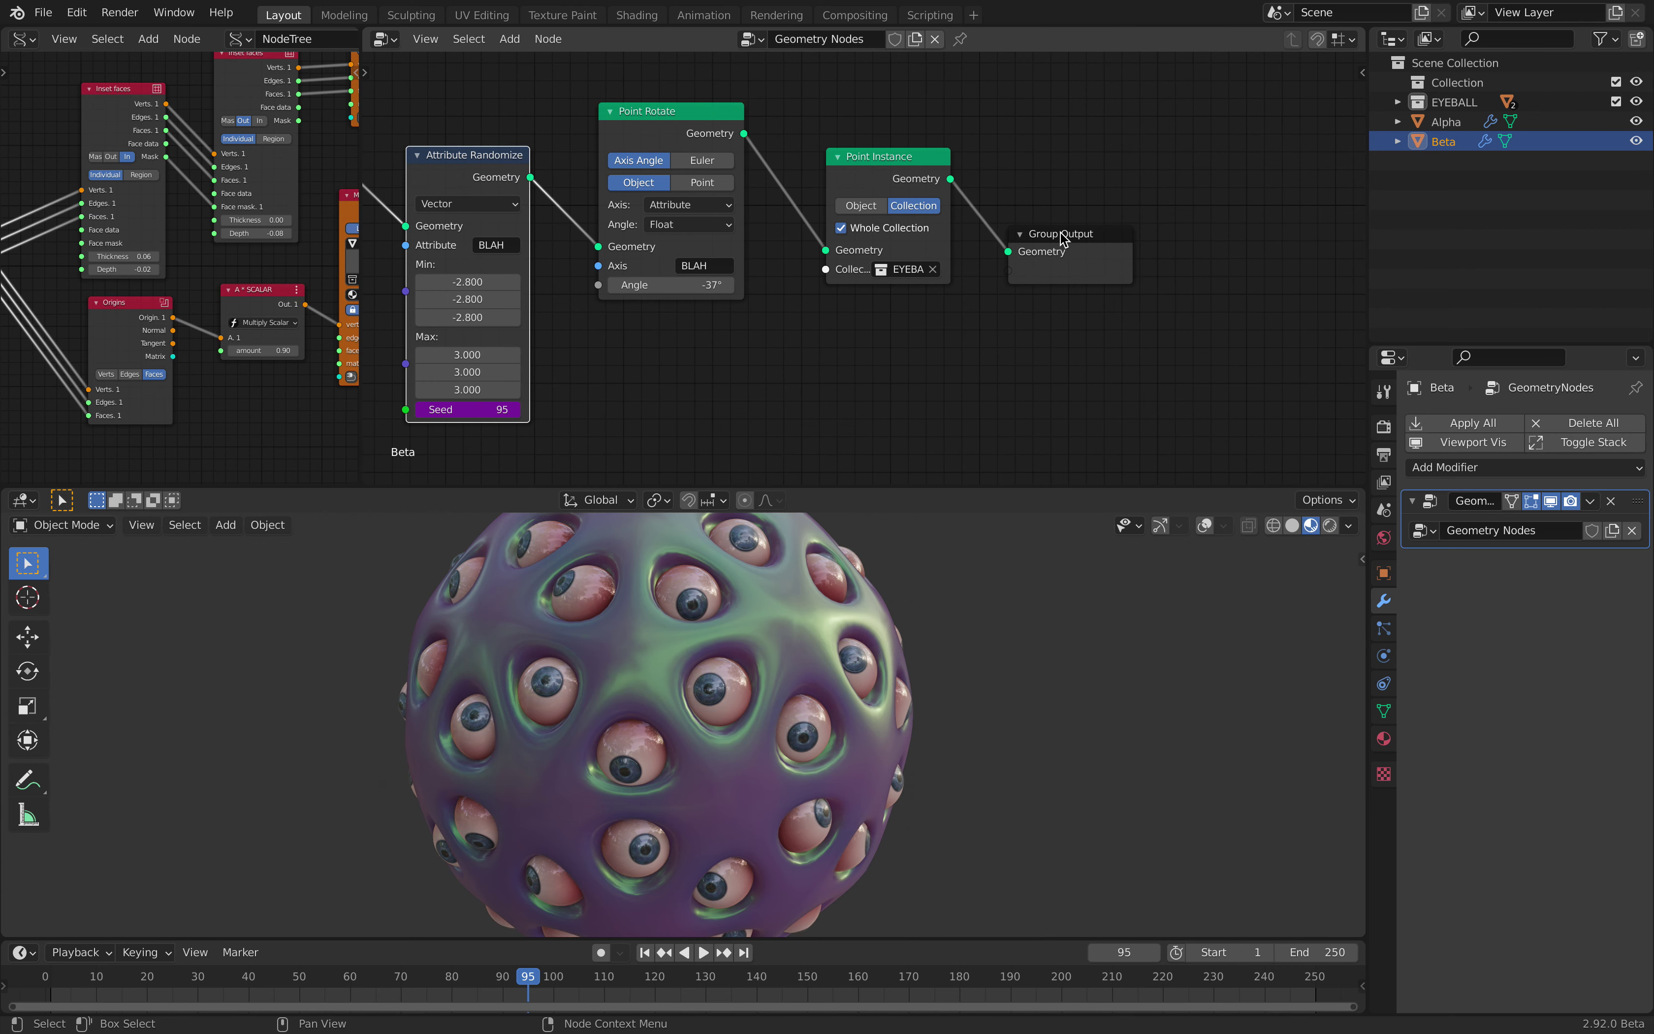
{"action": "scroll", "coordinate": [863, 596], "scroll_direction": "down", "scroll_amount": 2}
{"action": "middle_click_drag", "start_coordinate": [824, 657], "coordinate": [765, 612]}
{"action": "scroll", "coordinate": [765, 613], "scroll_direction": "up", "scroll_amount": 2}
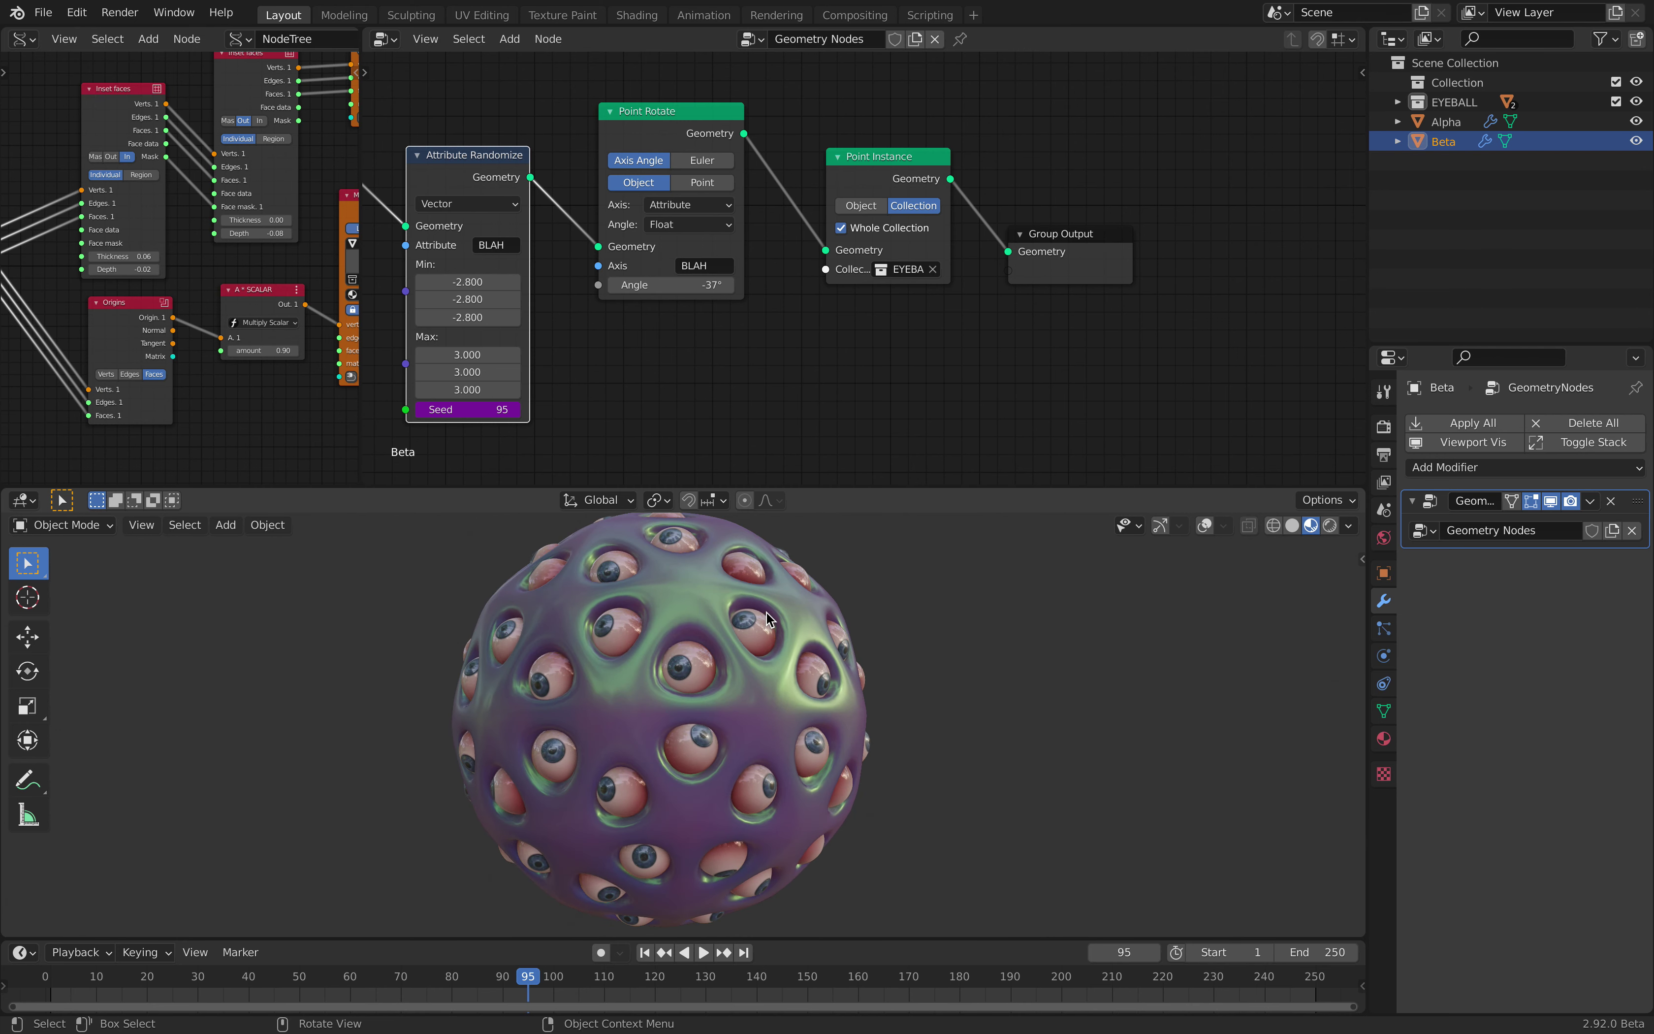
{"action": "left_click_drag", "start_coordinate": [882, 487], "coordinate": [879, 264]}
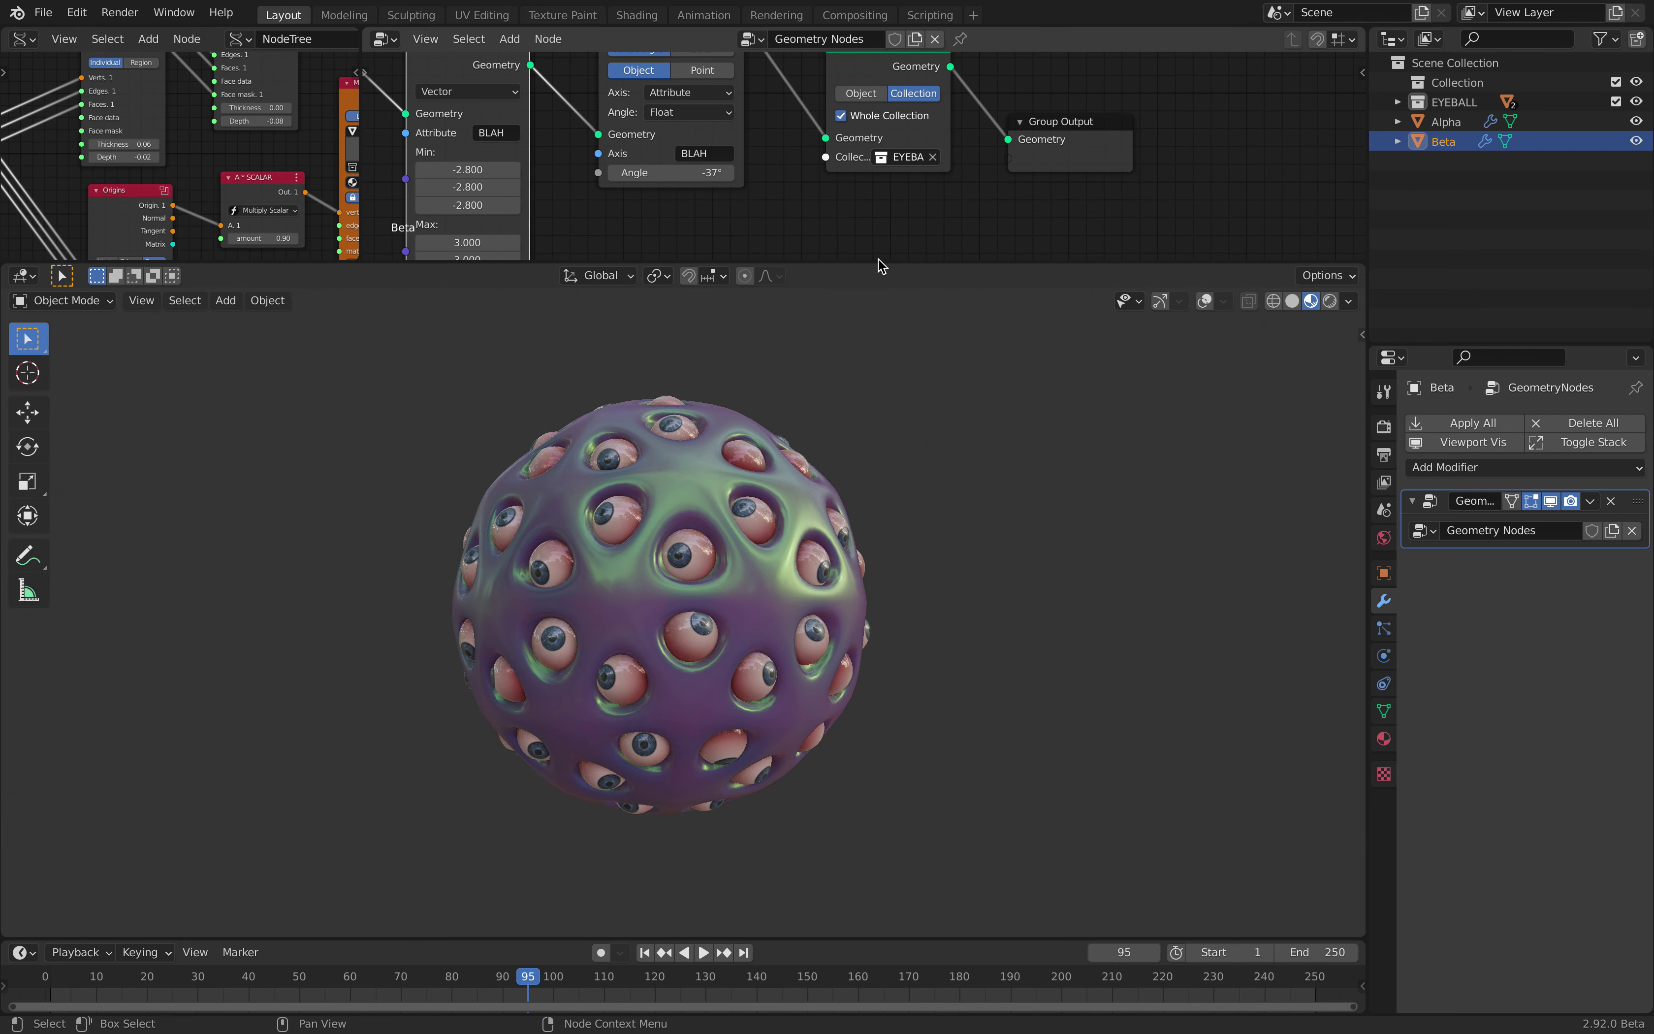